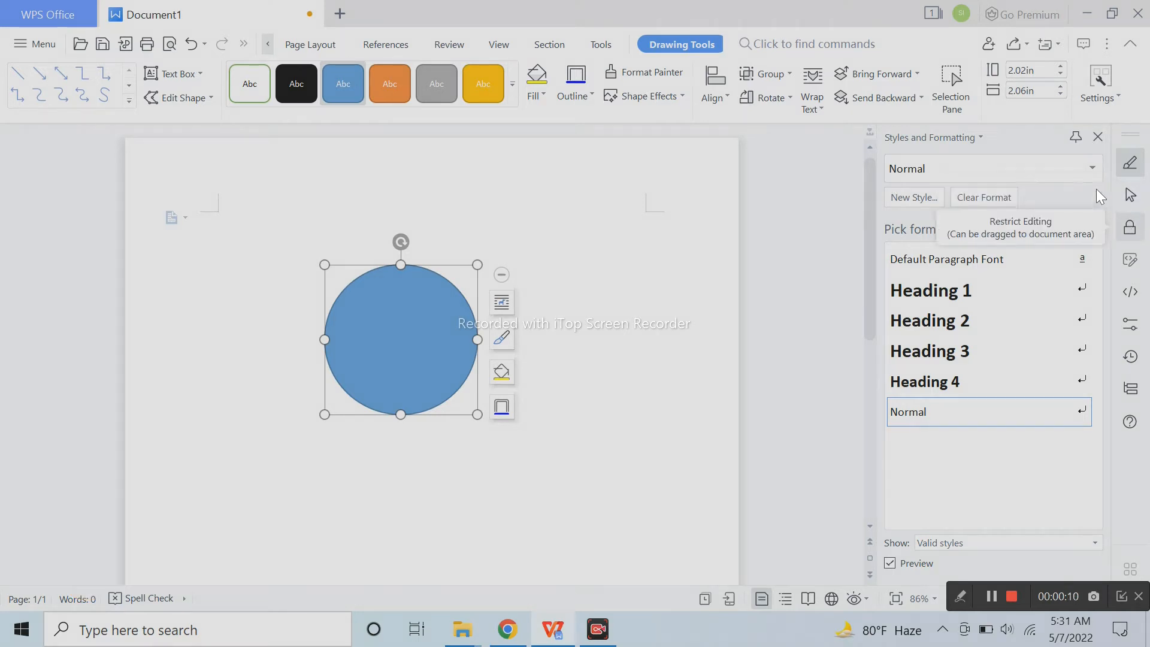
# Remove the outline of the blue circle
pyautogui.click(1098, 137)
pyautogui.doubleClick(537, 329)
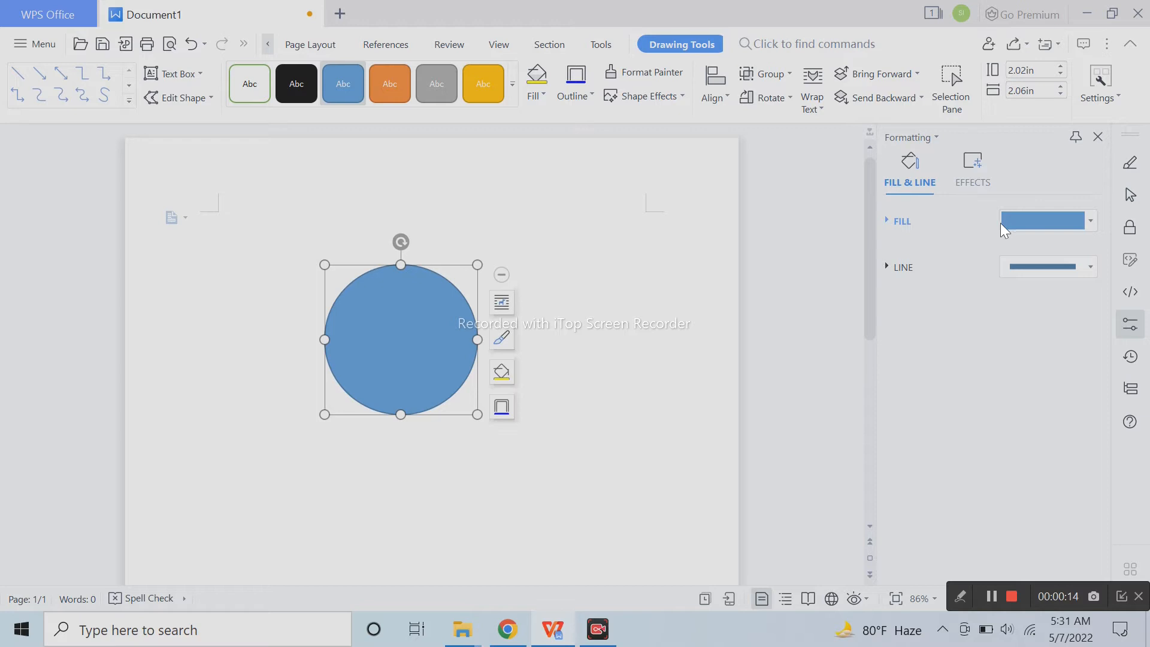
pyautogui.click(1021, 225)
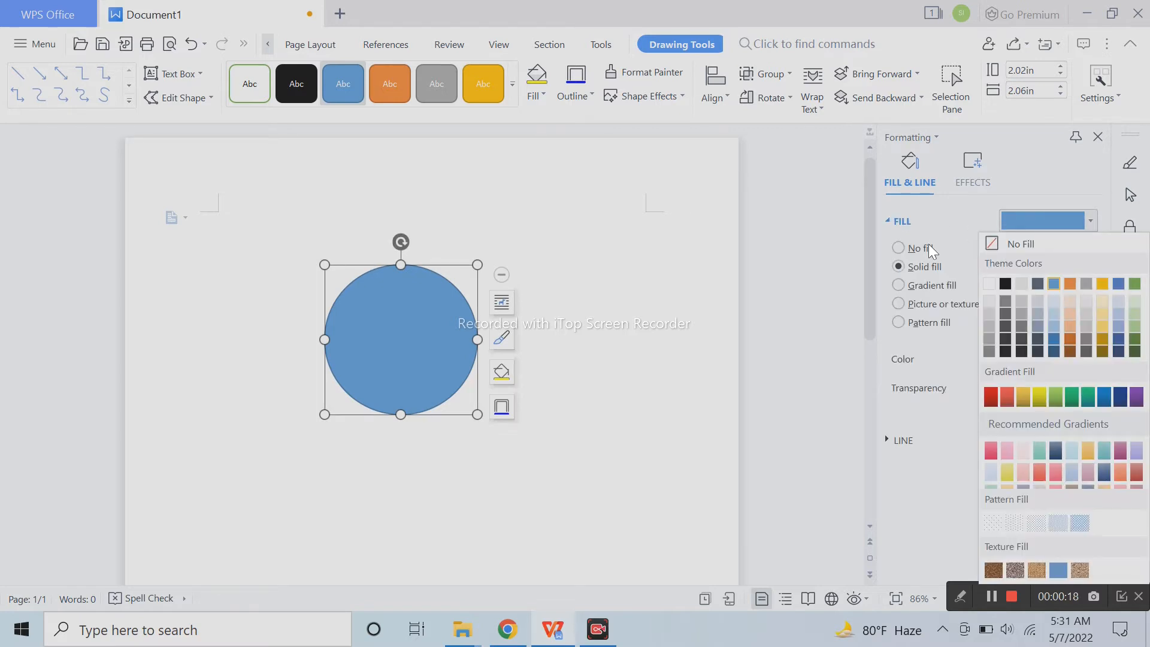
pyautogui.click(902, 439)
pyautogui.click(919, 470)
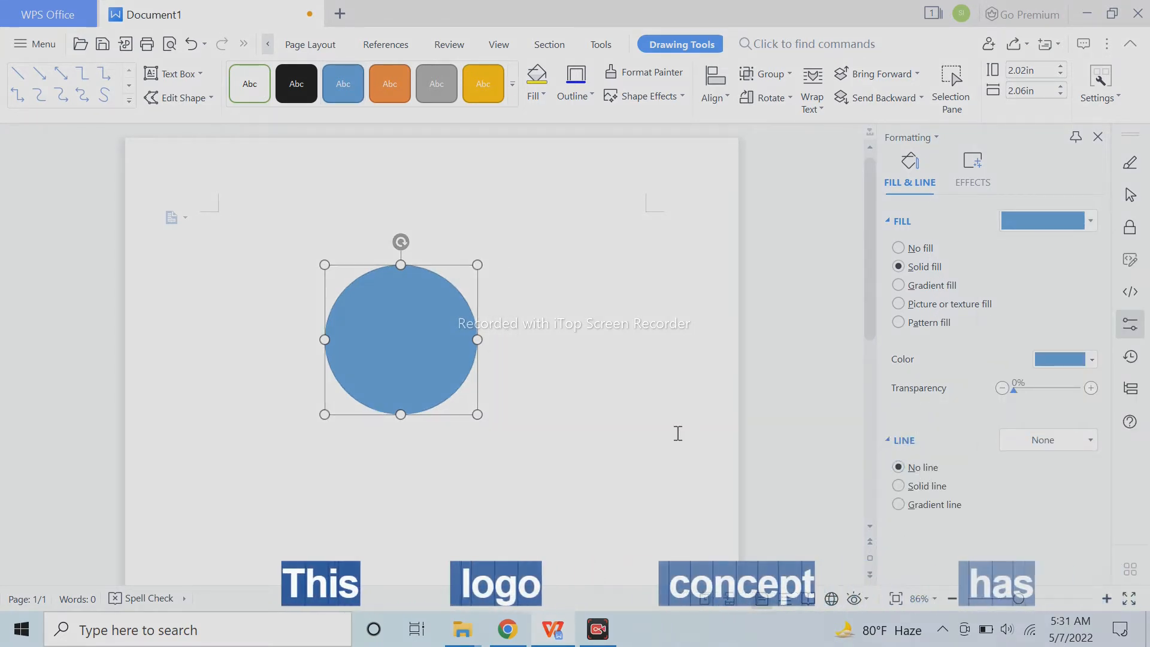
pyautogui.click(472, 385)
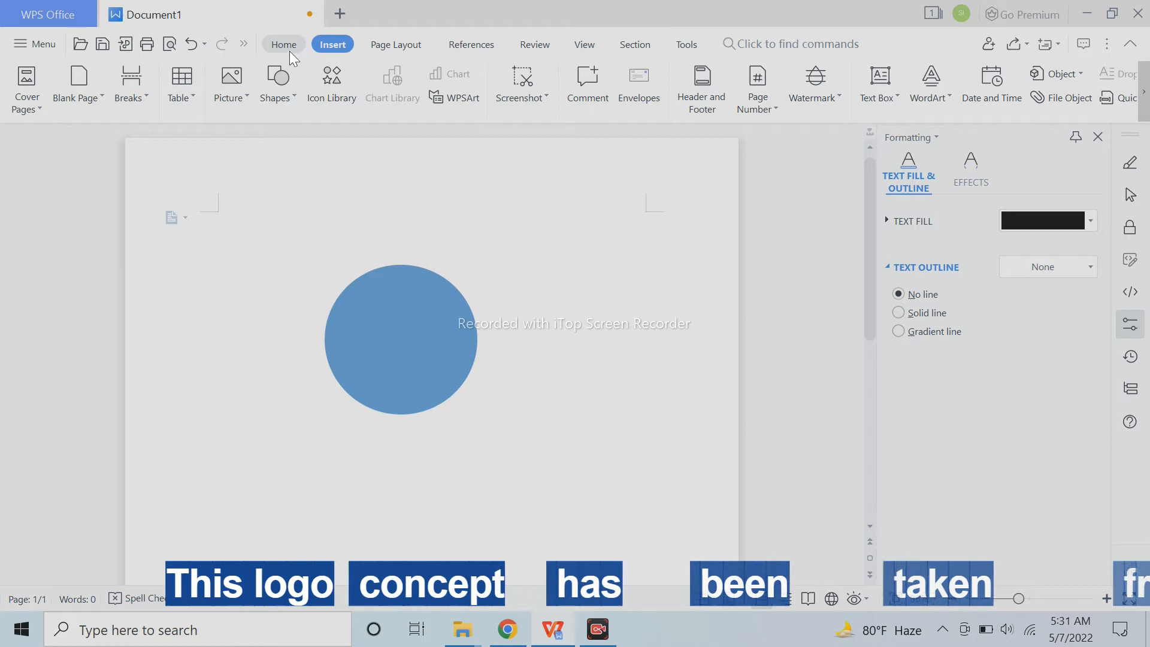
# Insert a text box above the circle and enter the letter G in it
pyautogui.click(427, 333)
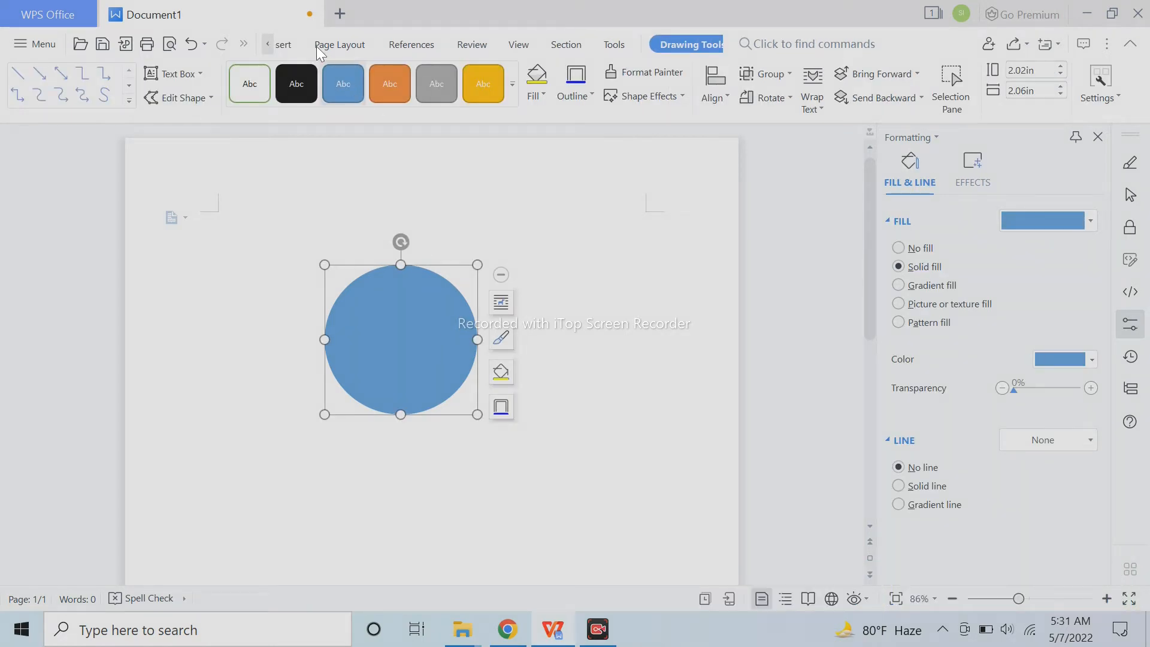
pyautogui.click(285, 45)
pyautogui.click(288, 95)
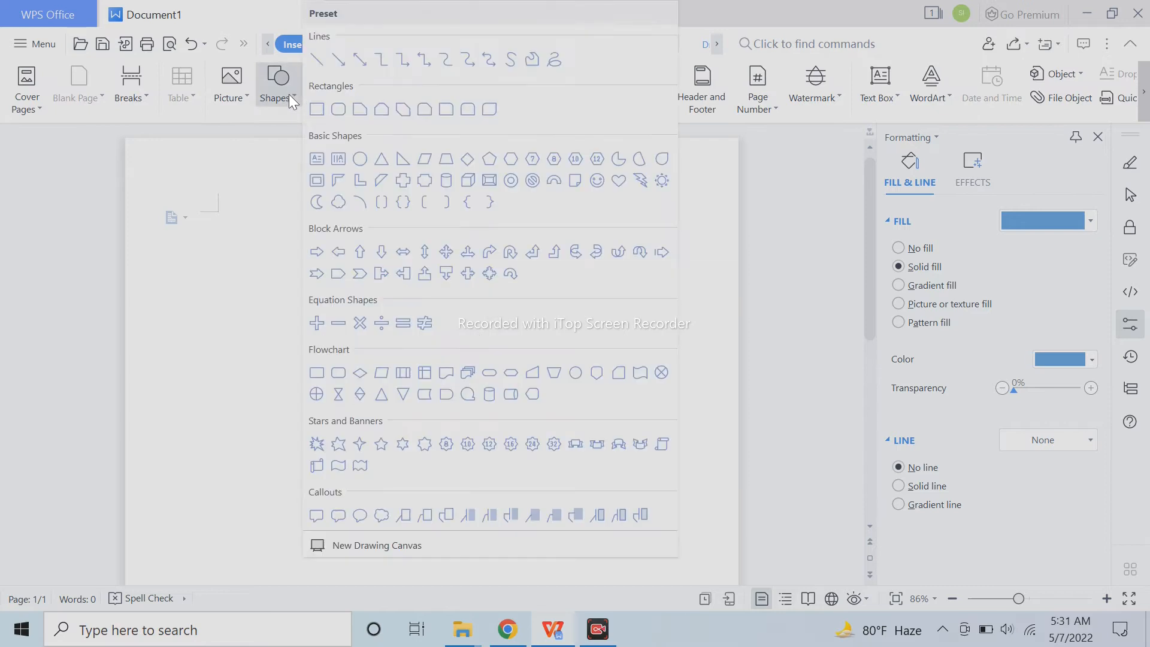
pyautogui.click(316, 159)
pyautogui.click(318, 226)
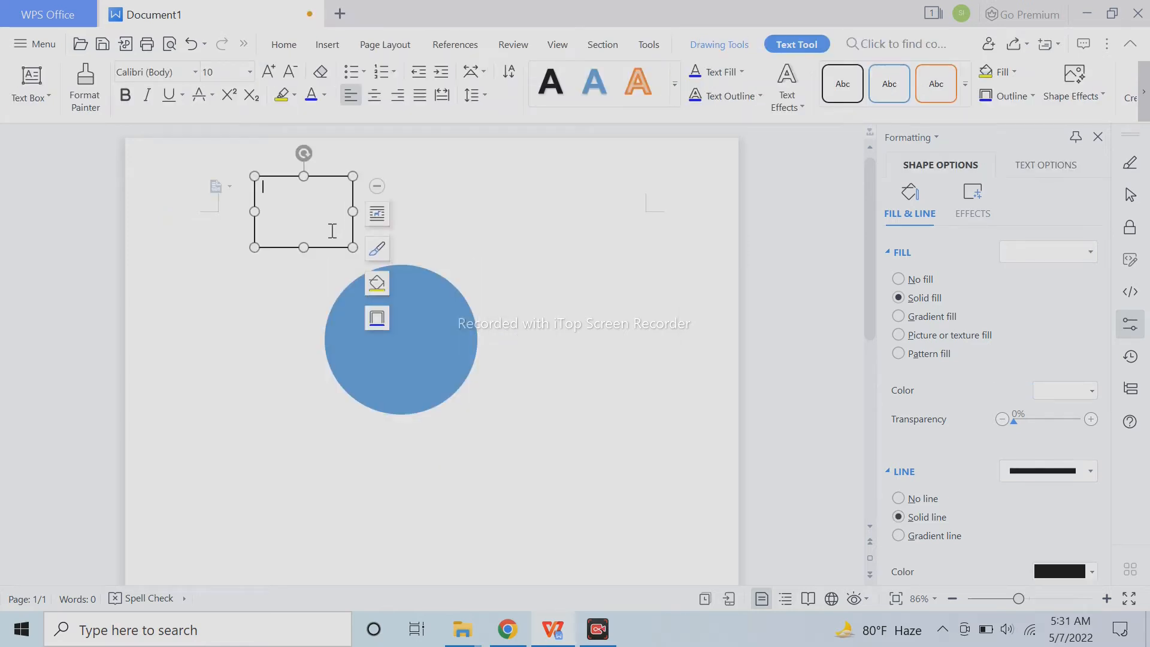
pyautogui.moveTo(256, 216); pyautogui.dragTo(231, 185)
pyautogui.write('G')
# Set the letter G to font size 56, move its text box to the right of the circle and enlarge it
pyautogui.moveTo(297, 231); pyautogui.dragTo(213, 185)
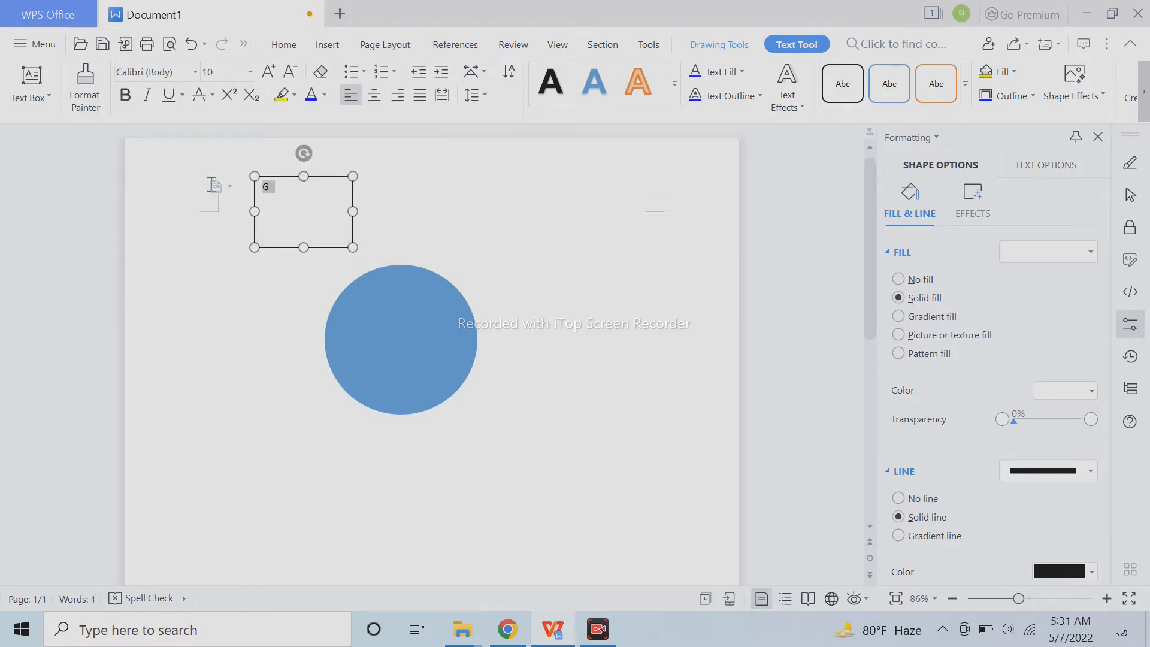
pyautogui.click(249, 72)
pyautogui.click(225, 467)
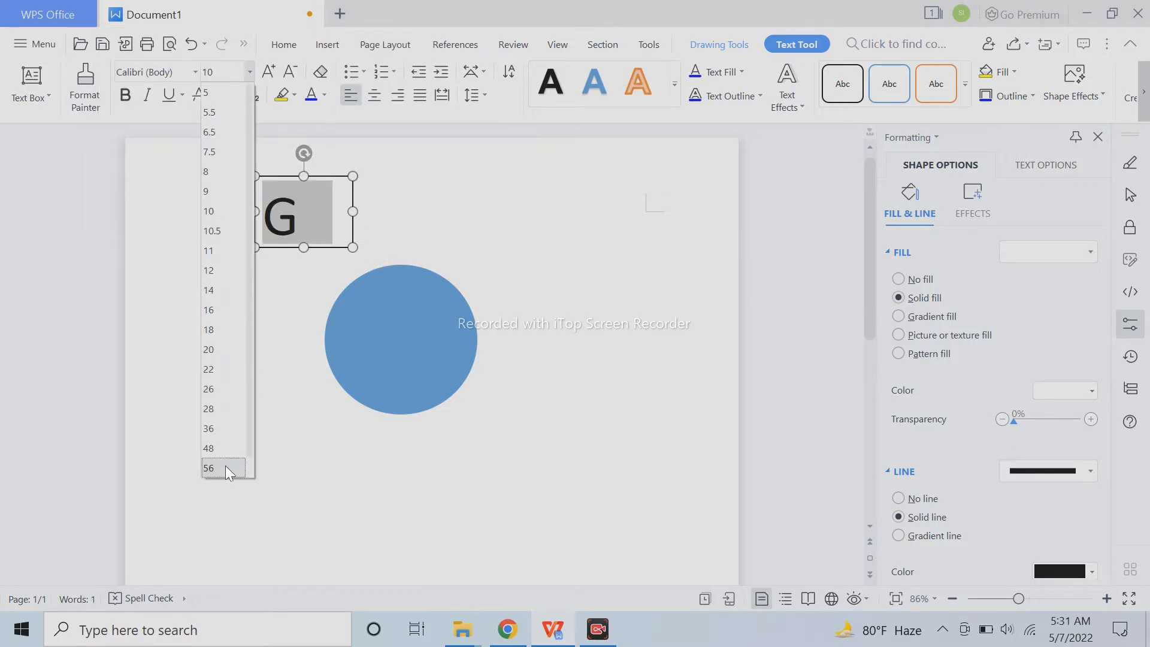
pyautogui.moveTo(336, 177); pyautogui.dragTo(640, 239)
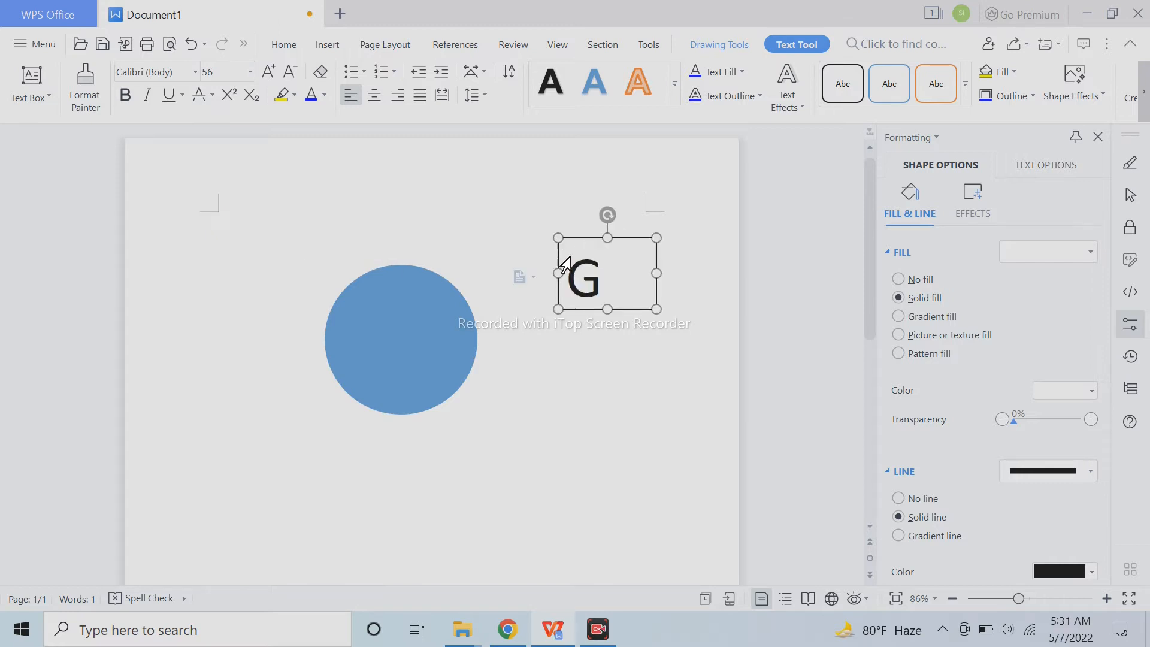
pyautogui.moveTo(660, 311); pyautogui.dragTo(670, 406)
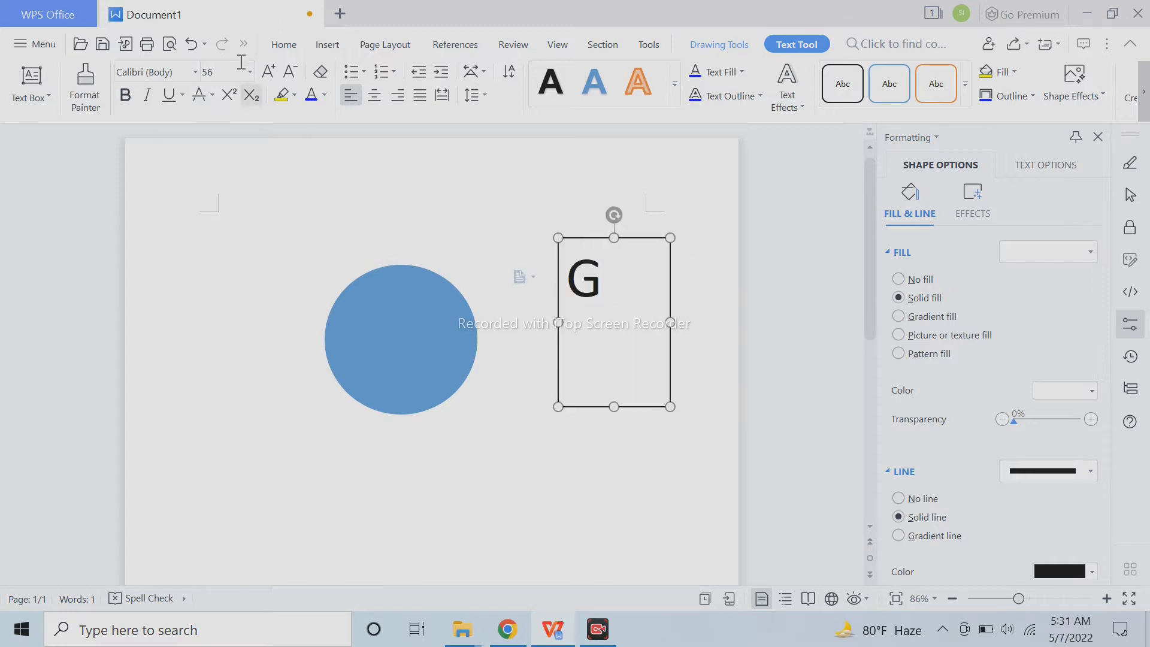
# Increase the letter G to font size 150 and change its font to Adobe Caslon Pro Bold
pyautogui.click(268, 70)
pyautogui.click(267, 71)
pyautogui.click(267, 70)
pyautogui.click(268, 71)
pyautogui.click(268, 72)
pyautogui.click(268, 73)
pyautogui.click(268, 73)
pyautogui.click(268, 74)
pyautogui.click(268, 74)
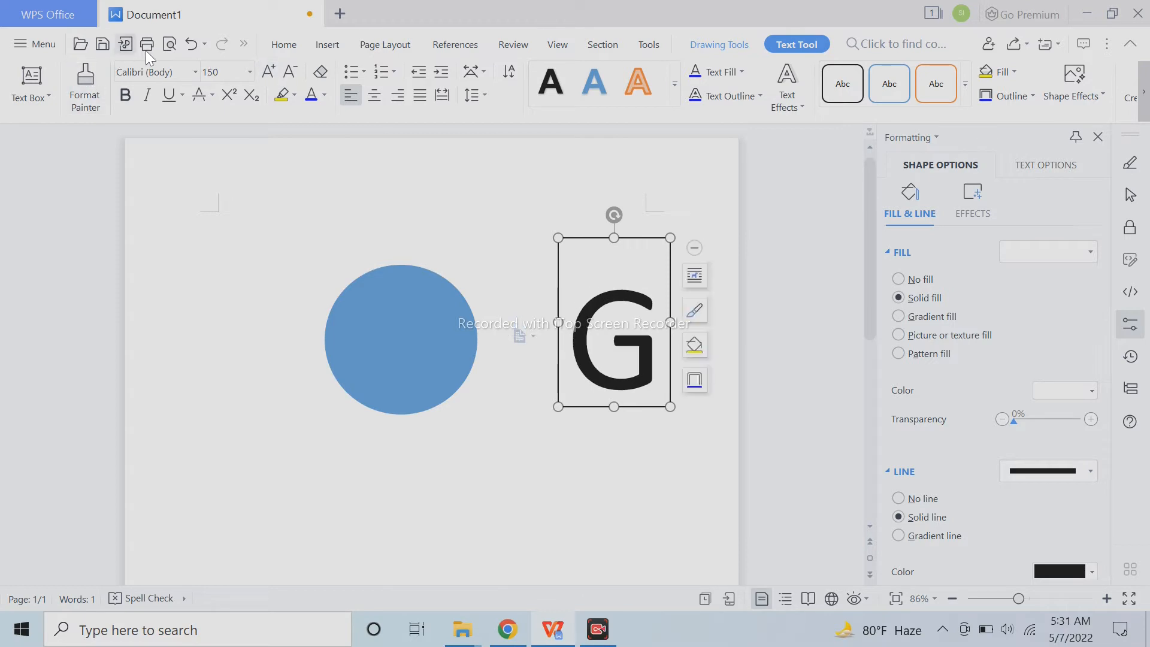
pyautogui.click(195, 71)
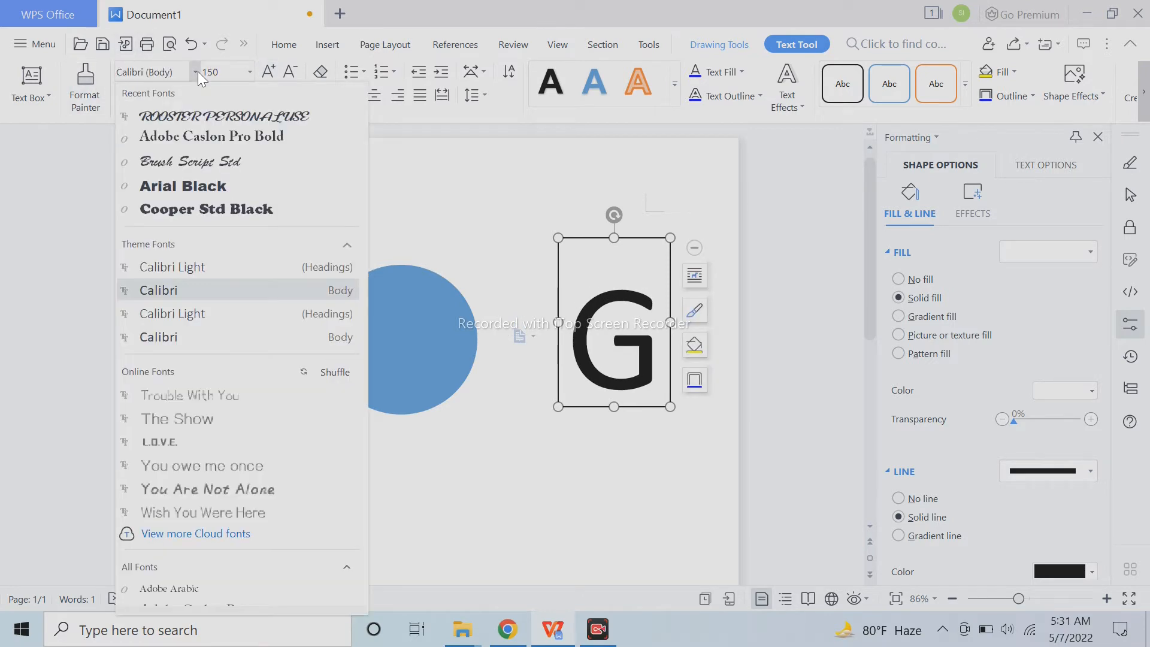
pyautogui.click(198, 135)
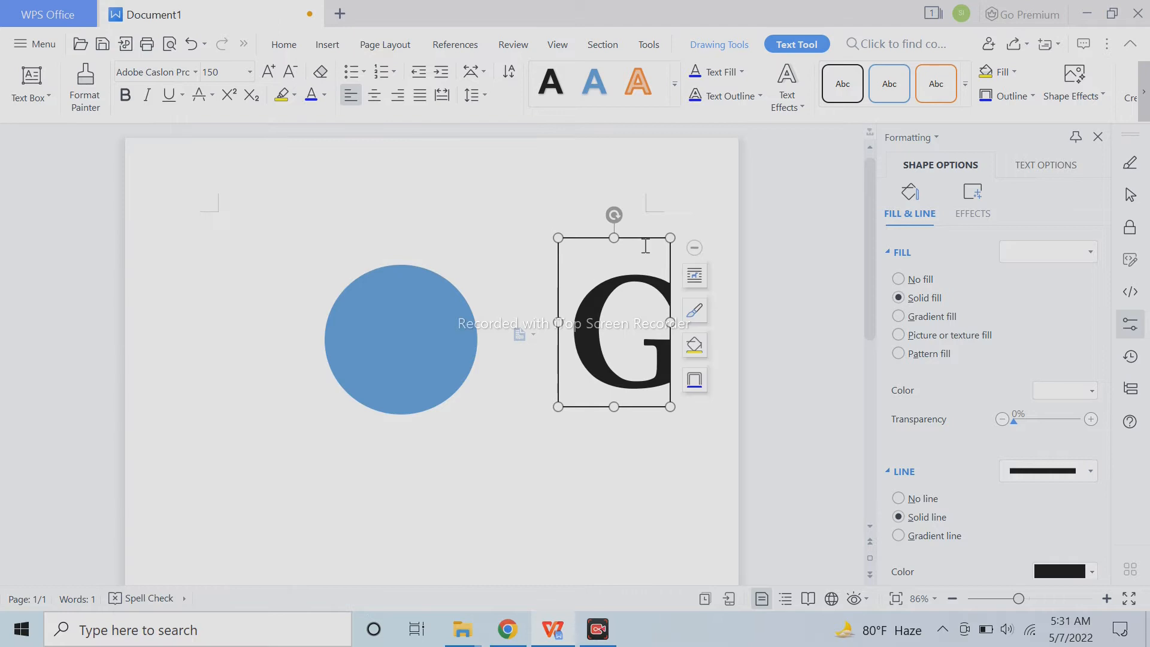
# Move the G text box onto the blue circle and make the box slightly smaller
pyautogui.moveTo(655, 243); pyautogui.dragTo(450, 256)
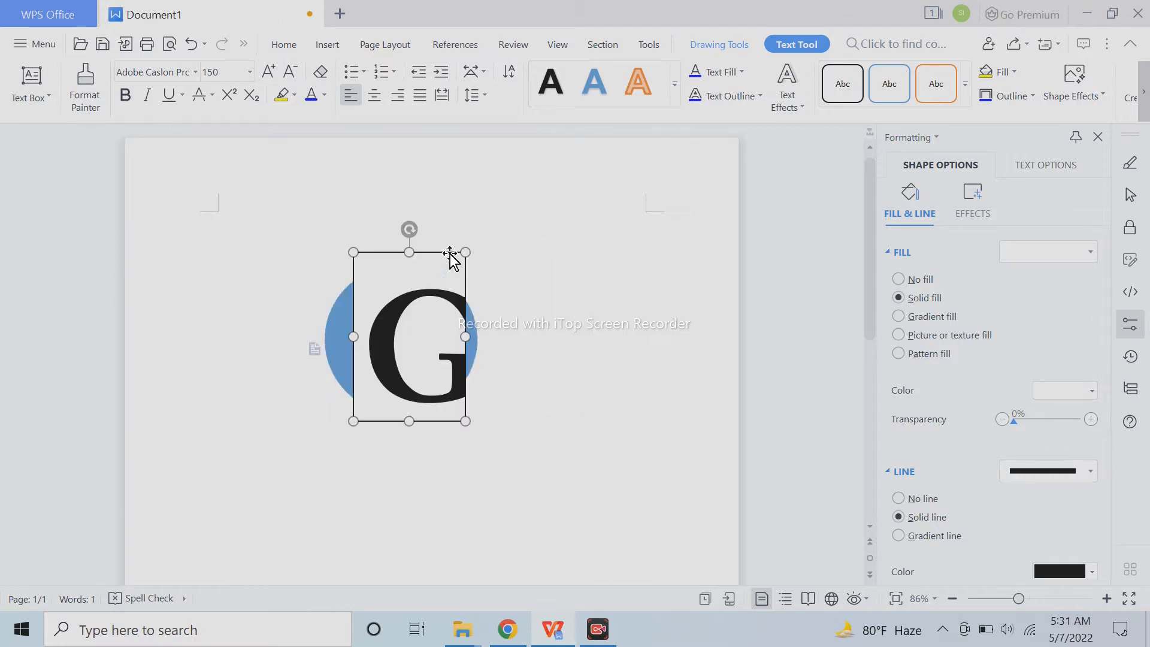
pyautogui.moveTo(466, 421); pyautogui.dragTo(460, 411)
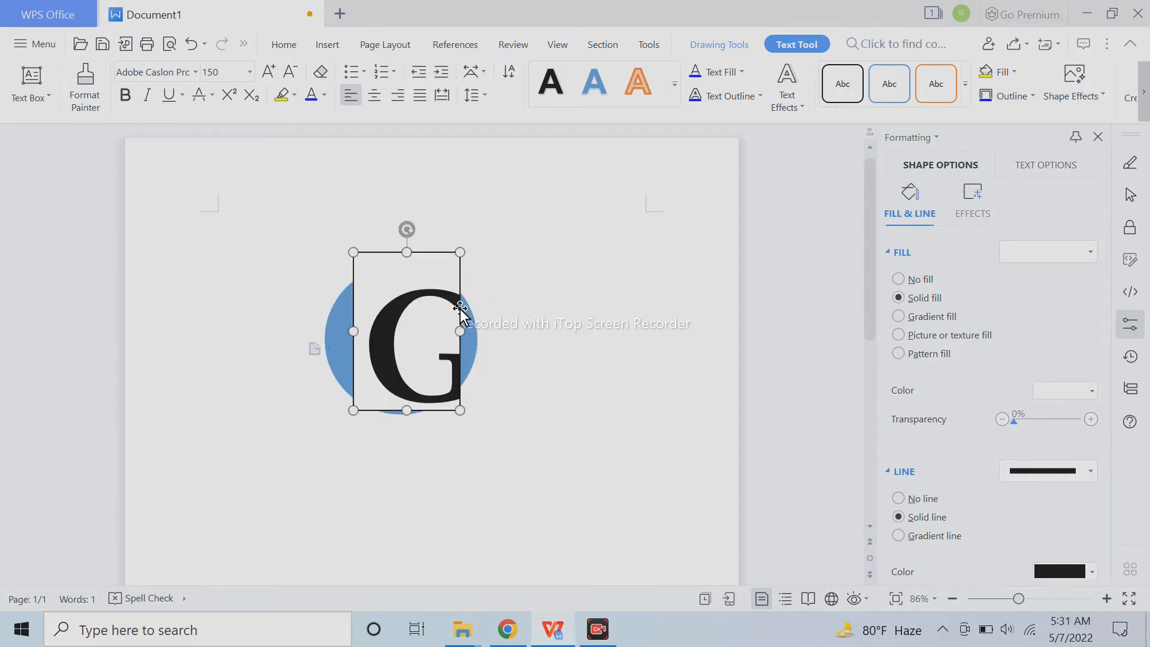
pyautogui.moveTo(444, 254); pyautogui.dragTo(430, 252)
pyautogui.rightClick(429, 250)
pyautogui.press('Escape')
pyautogui.click(718, 374)
# Remove both the fill and the outline of the G text box
pyautogui.click(437, 250)
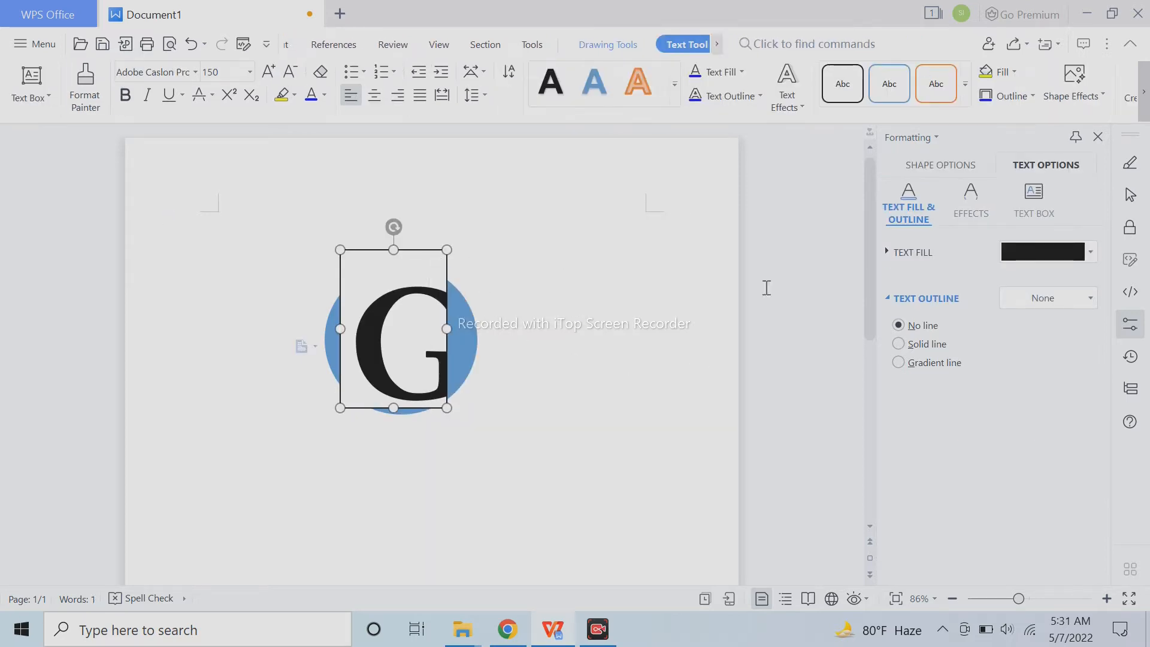
pyautogui.click(922, 164)
pyautogui.click(917, 280)
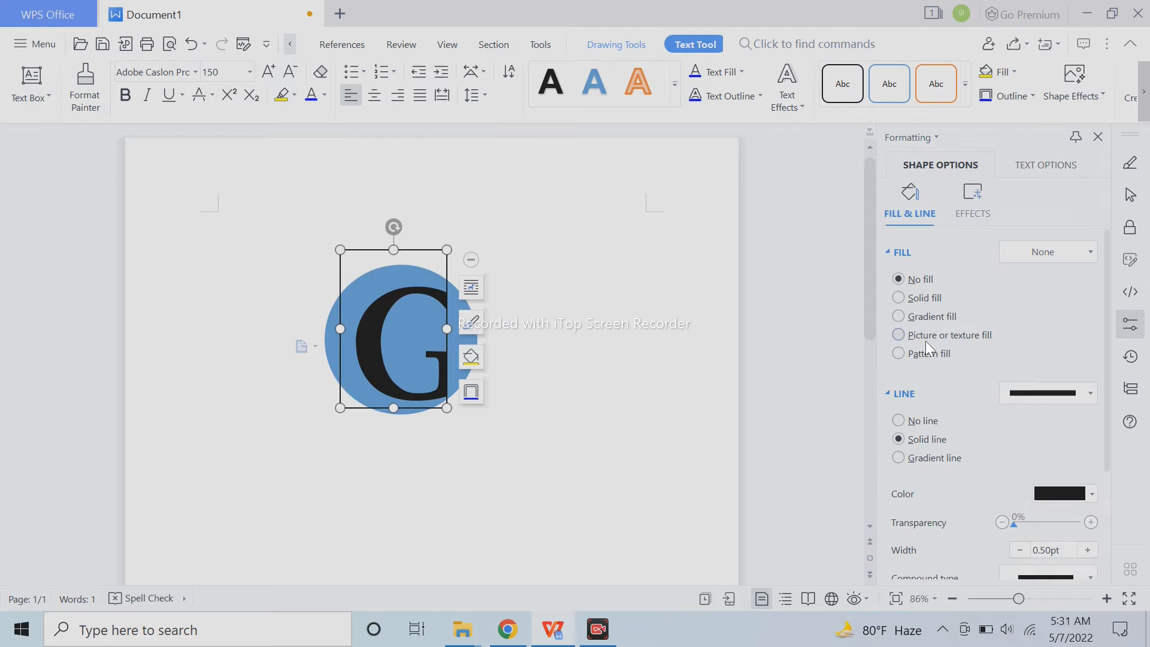
pyautogui.click(921, 420)
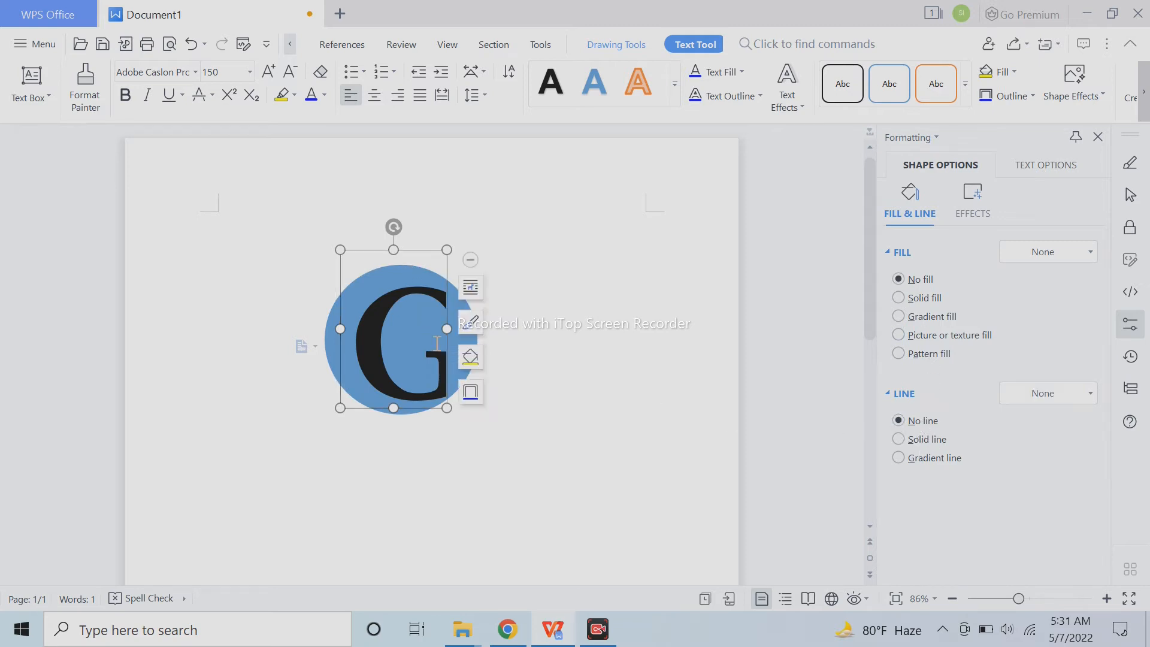
# Widen the text box to fit the whole G and nudge it left within the circle
pyautogui.moveTo(447, 329); pyautogui.dragTo(472, 327)
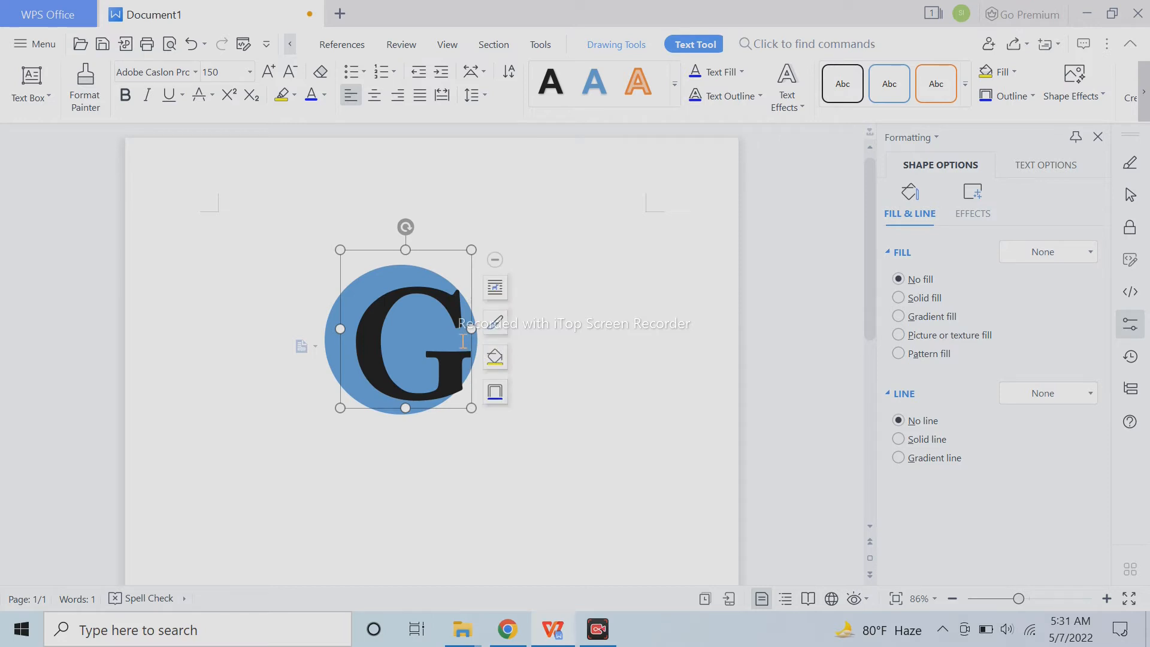
pyautogui.press('Left')
pyautogui.press('Left')
pyautogui.press('Left')
pyautogui.press('Left')
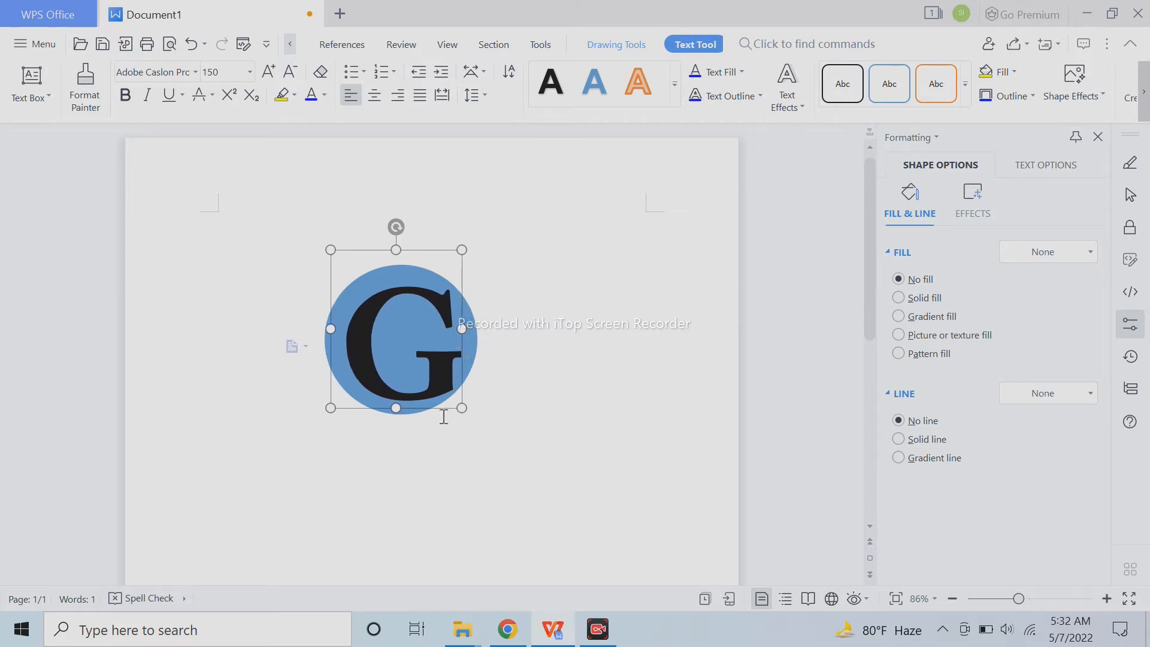
pyautogui.click(481, 419)
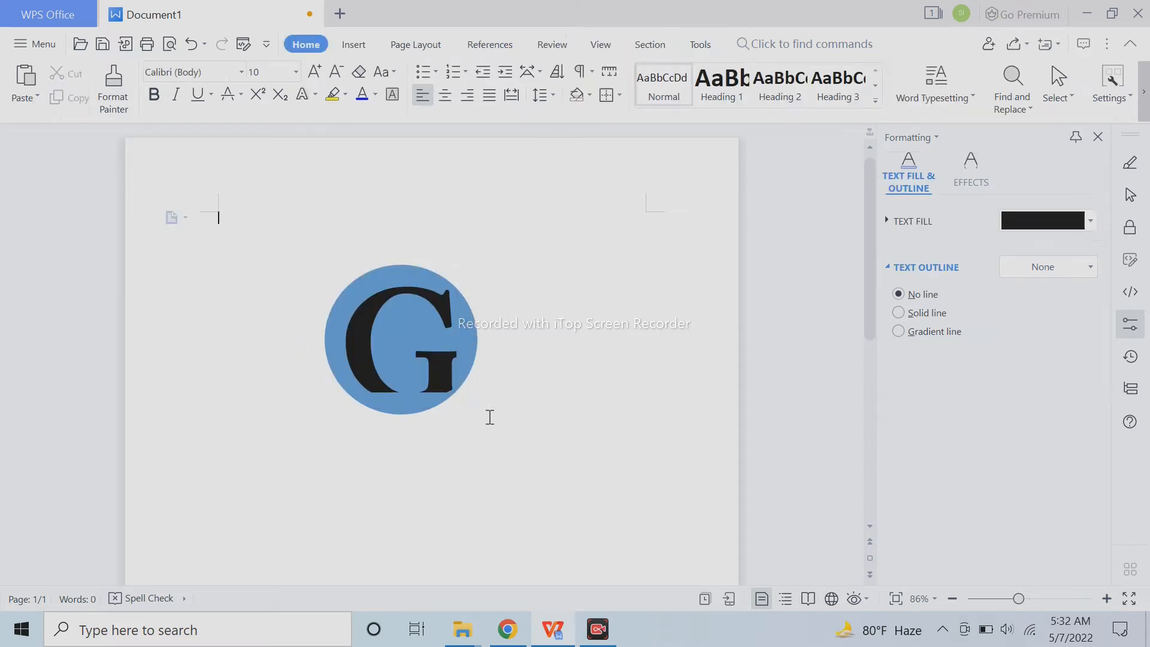
# Reduce the letter G to font size 140 and shift its text box slightly toward the circle's centre
pyautogui.click(452, 381)
pyautogui.doubleClick(443, 368)
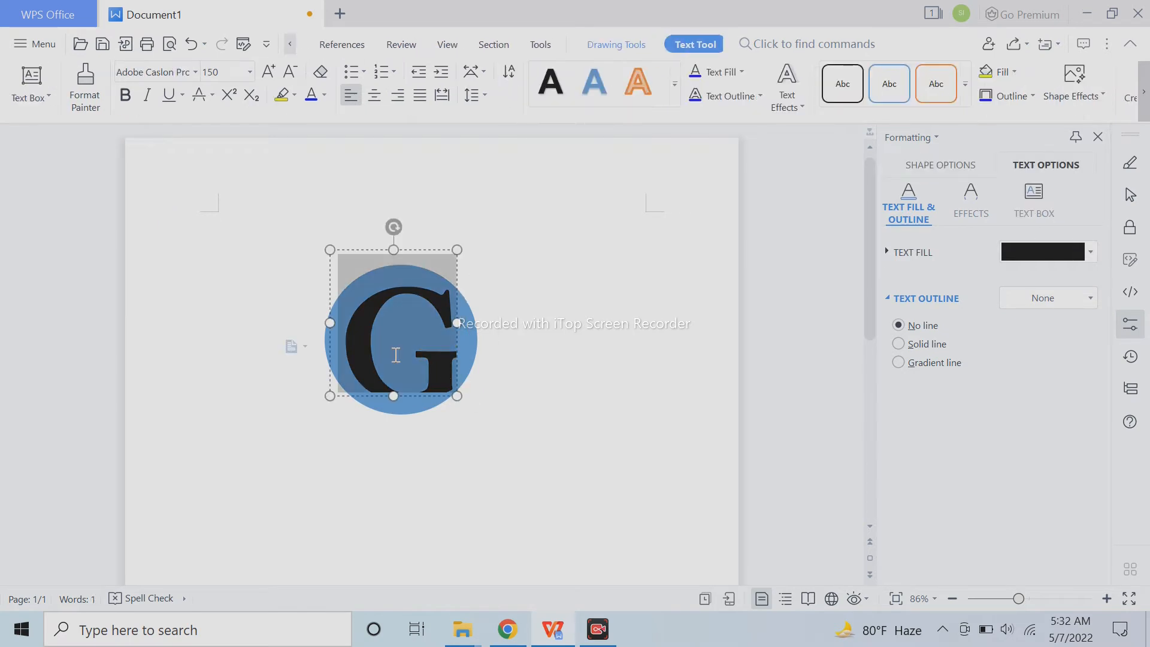
pyautogui.click(289, 71)
pyautogui.click(519, 407)
pyautogui.click(424, 301)
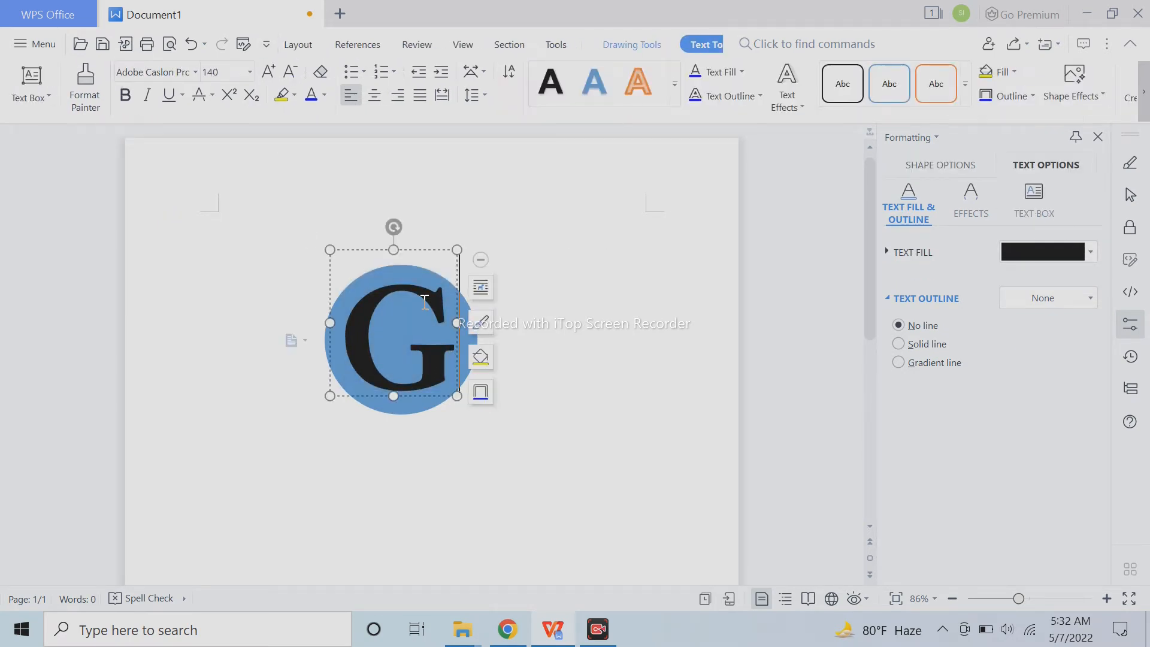
pyautogui.click(437, 258)
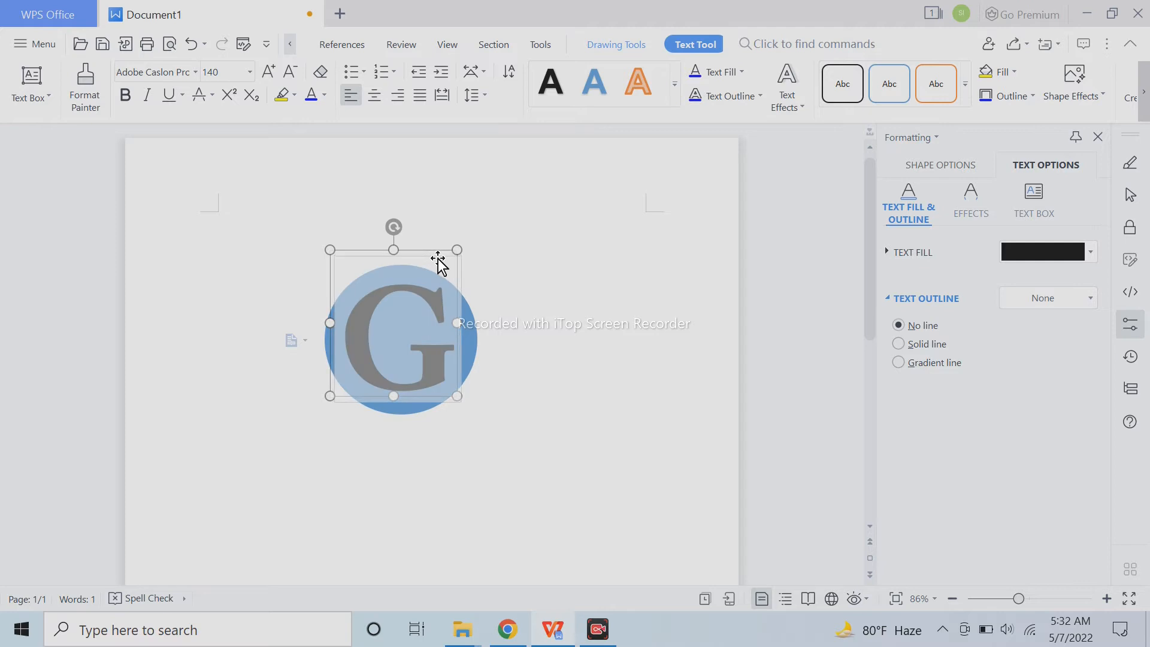
pyautogui.click(555, 310)
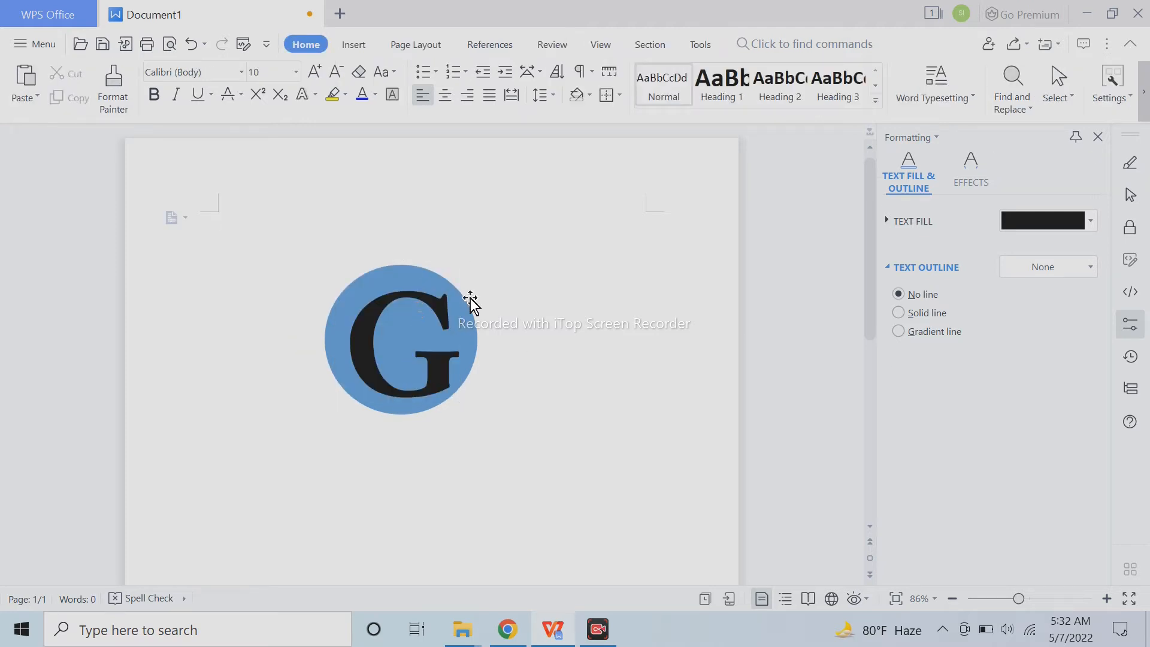
# Enlarge the blue circle to about 2.10 in high and 2.19 in wide around the G
pyautogui.click(467, 341)
pyautogui.moveTo(478, 414); pyautogui.dragTo(489, 422)
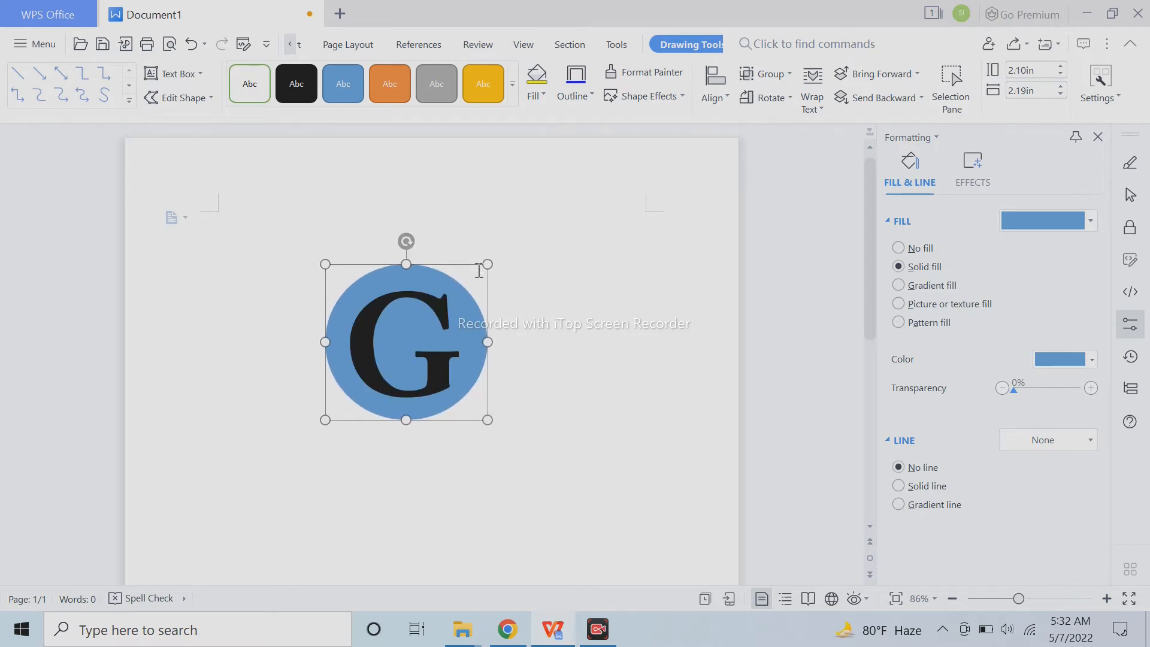
pyautogui.click(592, 356)
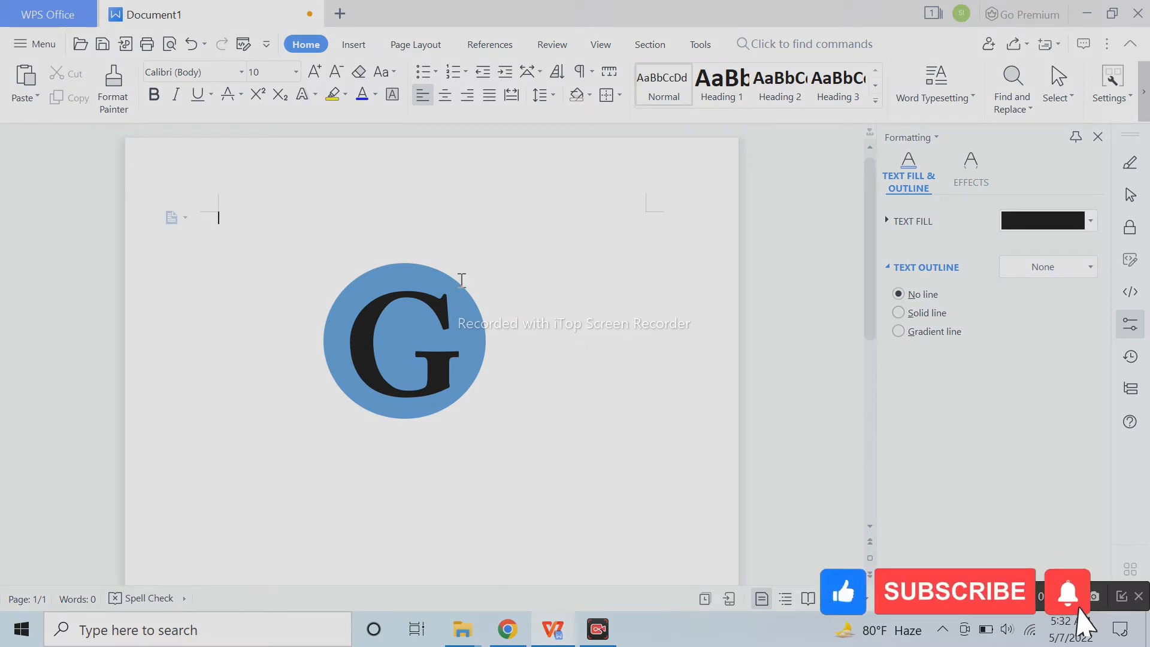
# Remove the circle's fill and give it a solid dark red outline
pyautogui.click(472, 314)
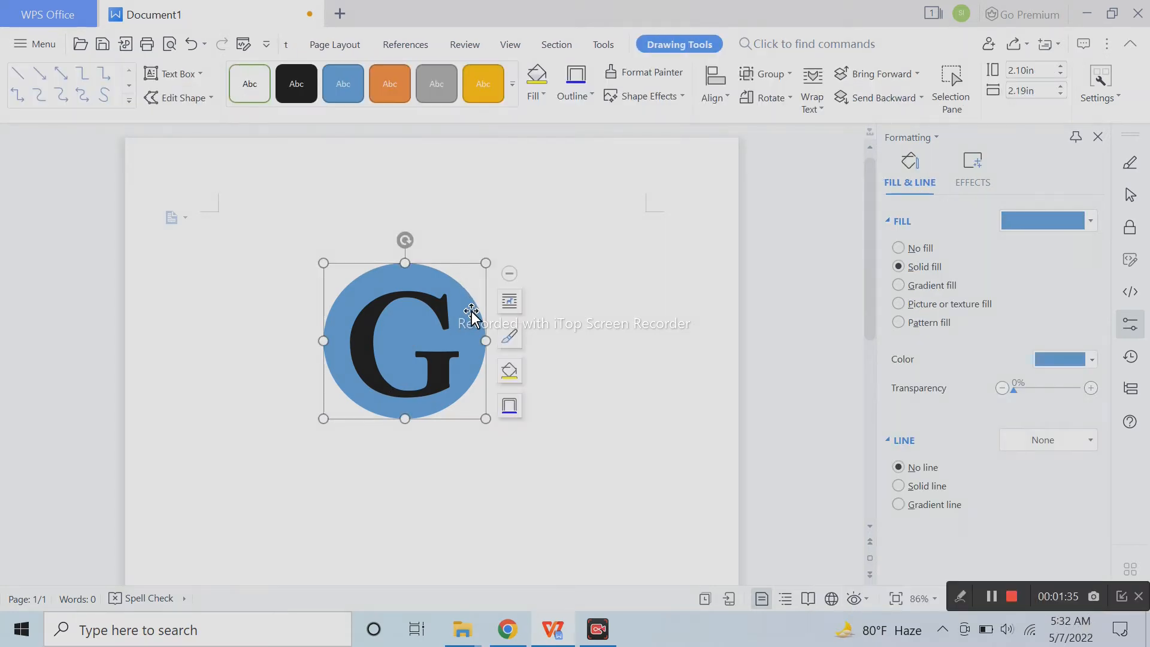
pyautogui.click(929, 249)
pyautogui.click(926, 409)
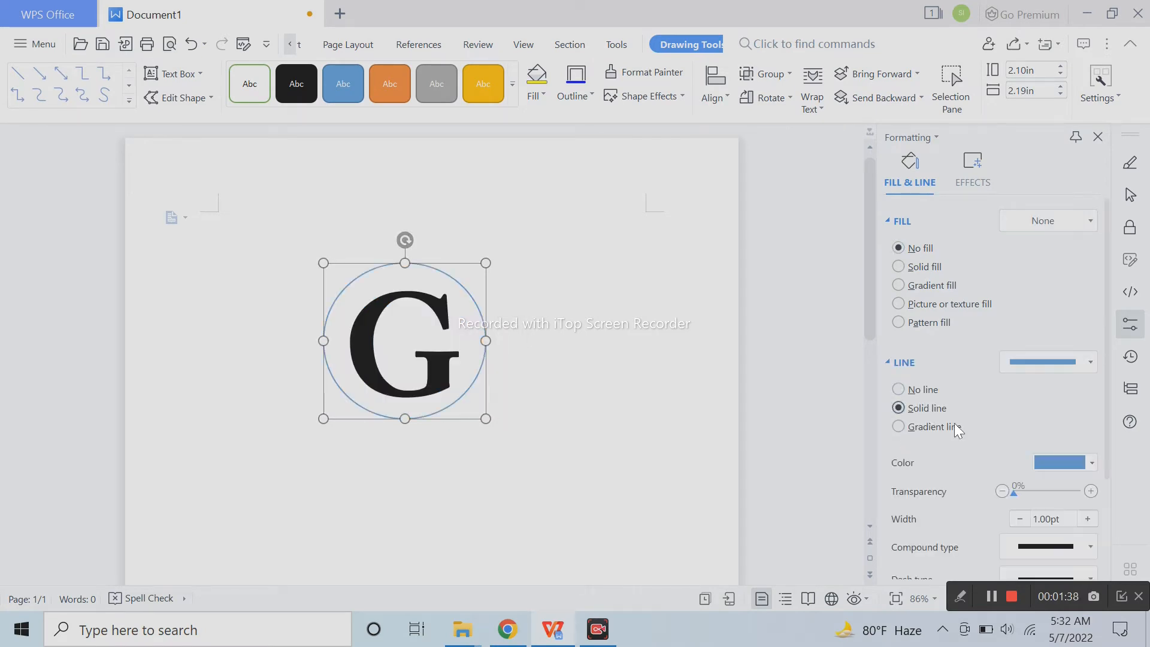
pyautogui.scroll(-2, 1018, 419)
pyautogui.click(1072, 389)
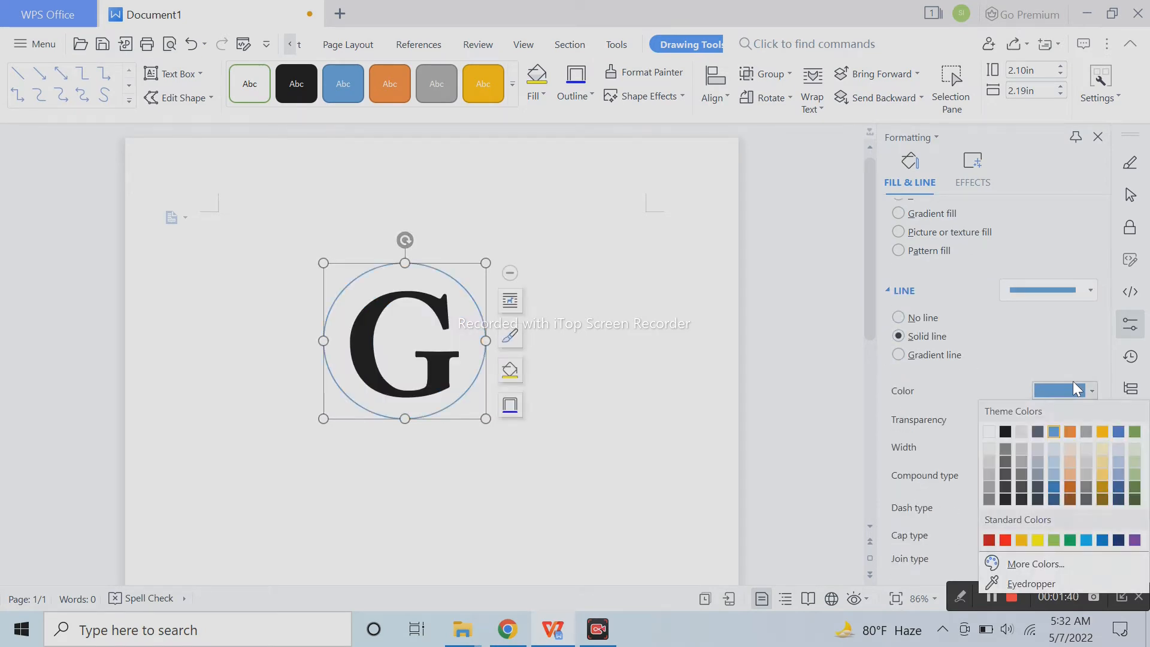
pyautogui.click(989, 540)
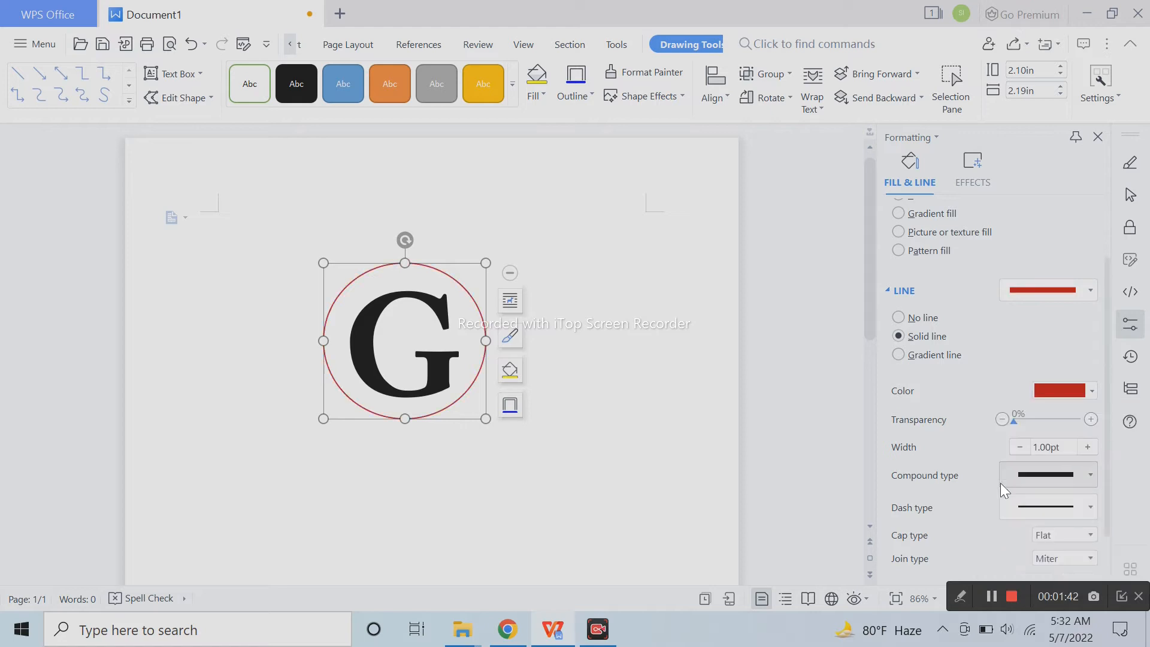
# Increase the circle's outline width to 6.50 pt
pyautogui.click(1087, 447)
pyautogui.click(1087, 447)
pyautogui.click(1086, 447)
pyautogui.click(1087, 448)
pyautogui.click(1086, 447)
pyautogui.click(1086, 447)
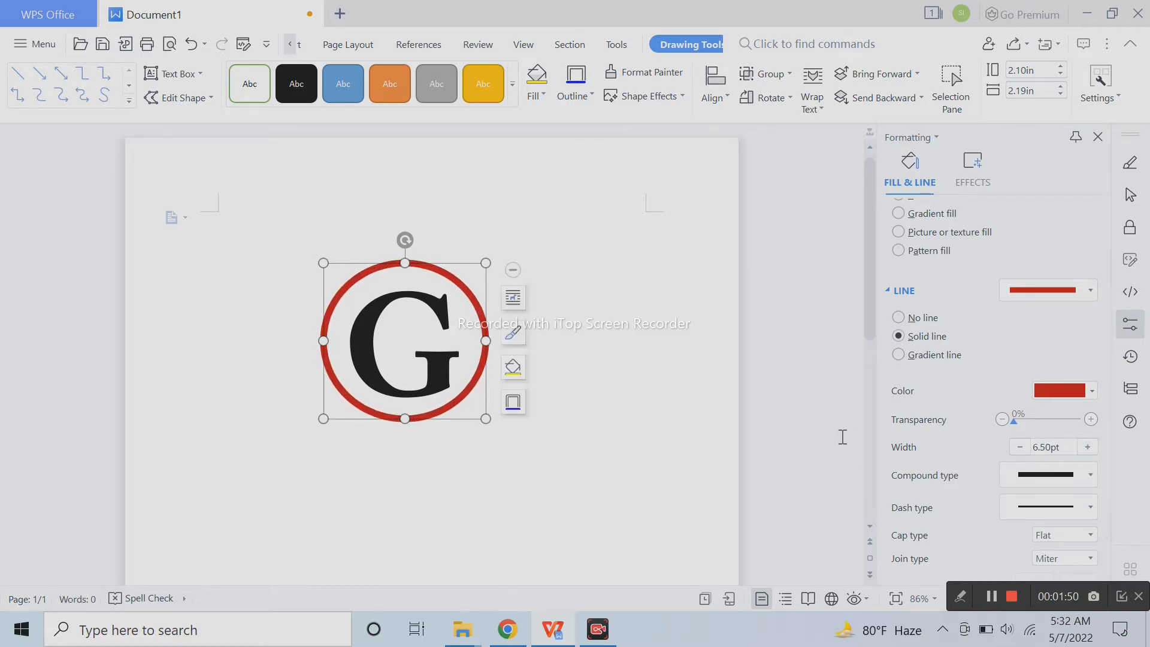
pyautogui.click(460, 358)
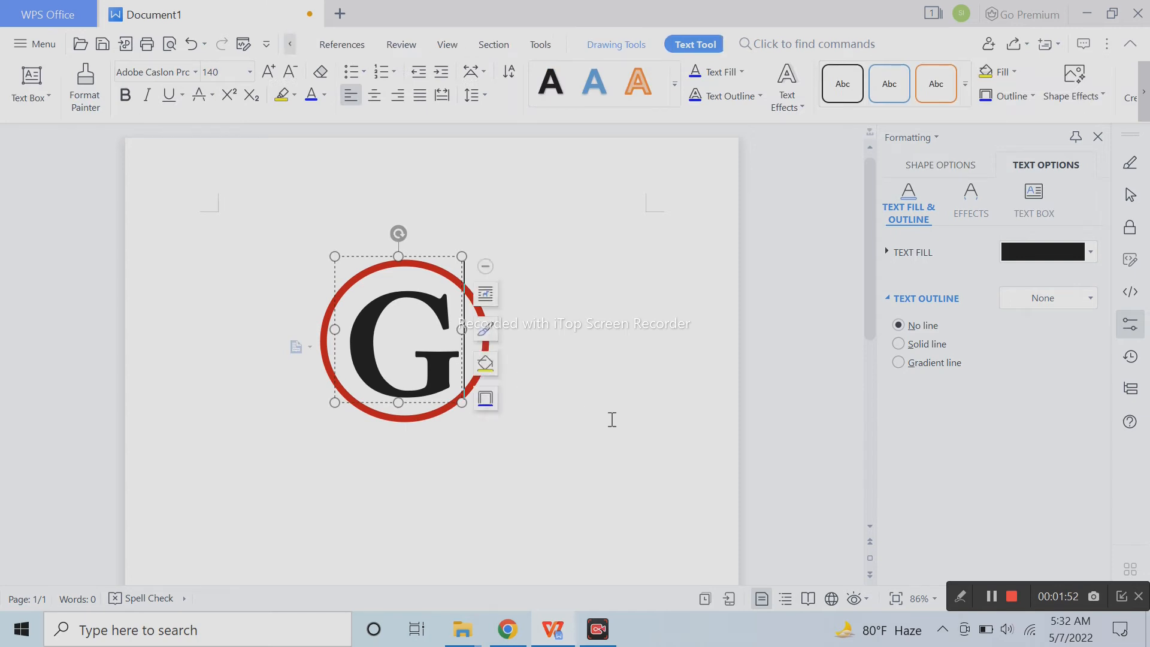
pyautogui.click(645, 411)
pyautogui.click(427, 372)
pyautogui.click(560, 380)
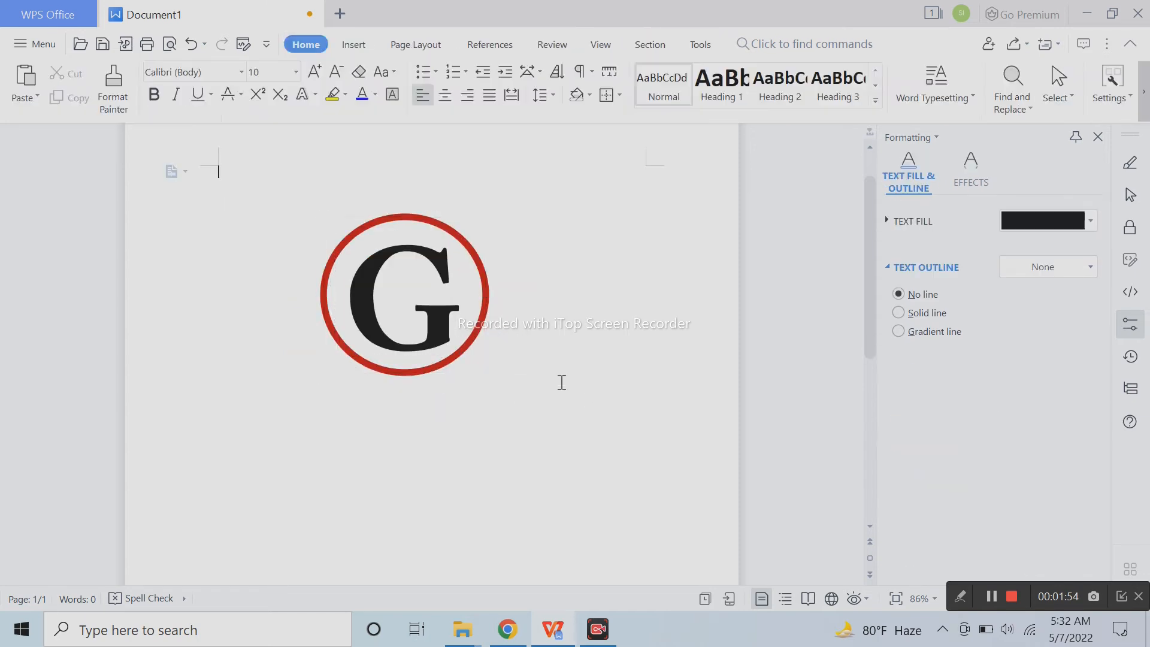
# Draw a rectangle about 0.35 in high and 0.87 in wide over the lower edge of the red circle
pyautogui.click(361, 44)
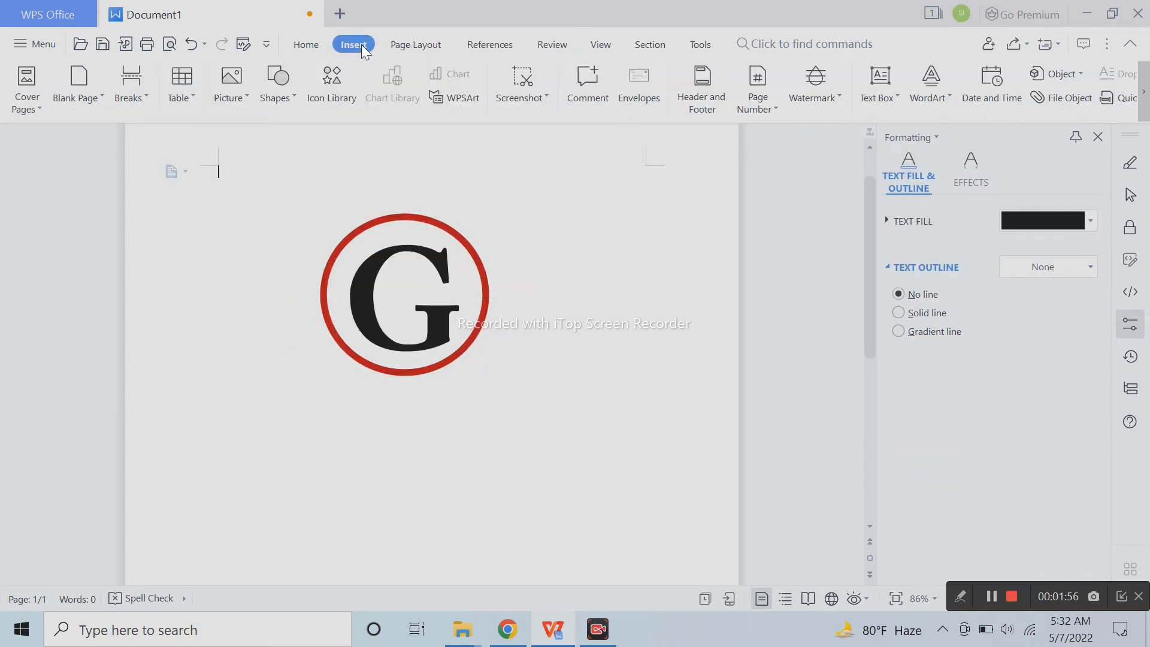
pyautogui.click(272, 96)
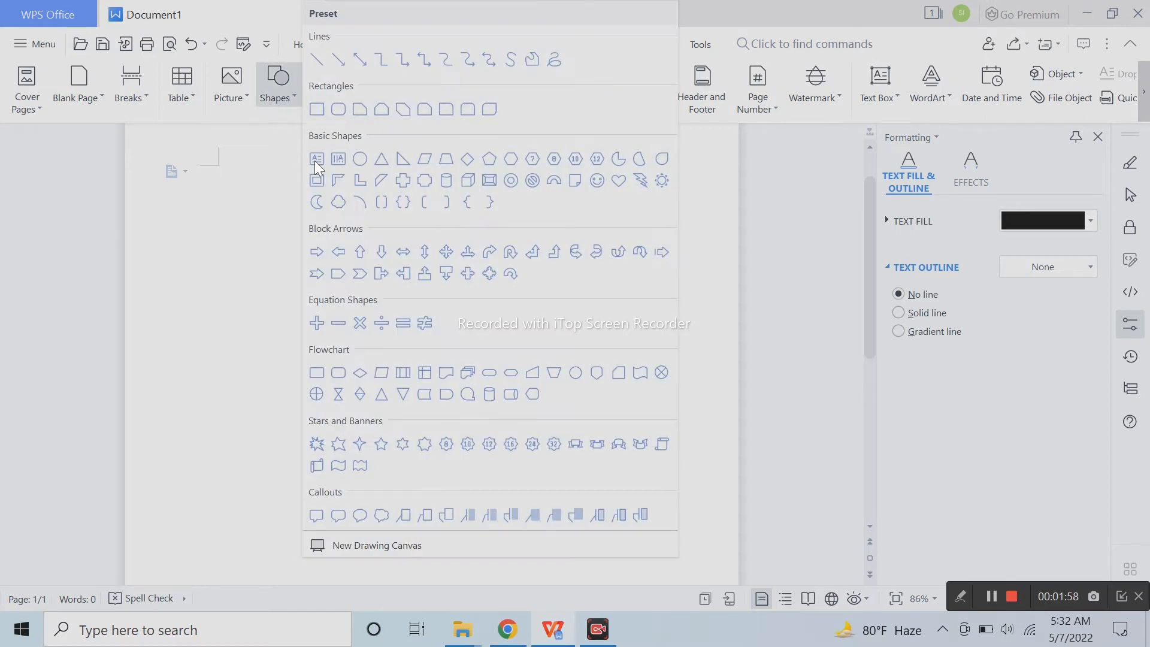
pyautogui.click(321, 106)
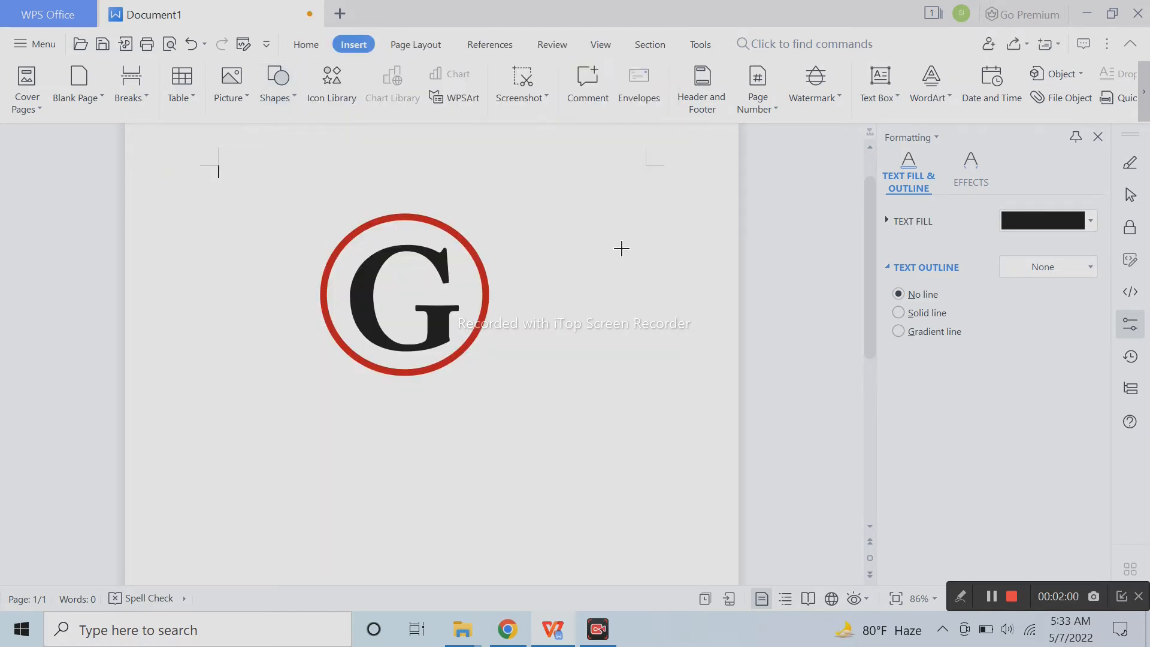
pyautogui.moveTo(587, 247)
pyautogui.mouseDown()
pyautogui.moveTo(628, 250)
pyautogui.moveTo(631, 264)
pyautogui.moveTo(407, 373)
pyautogui.moveTo(419, 372)
pyautogui.mouseUp()
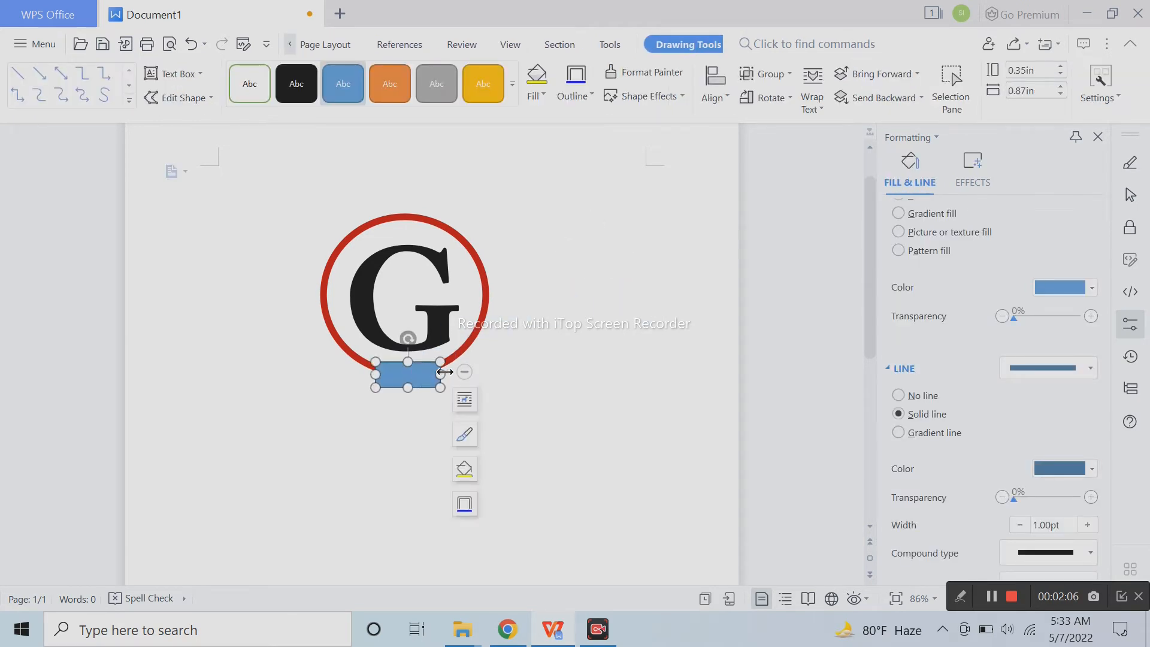
# Remove the rectangle's outline and fill it with white so it cuts a gap in the red circle
pyautogui.click(1069, 468)
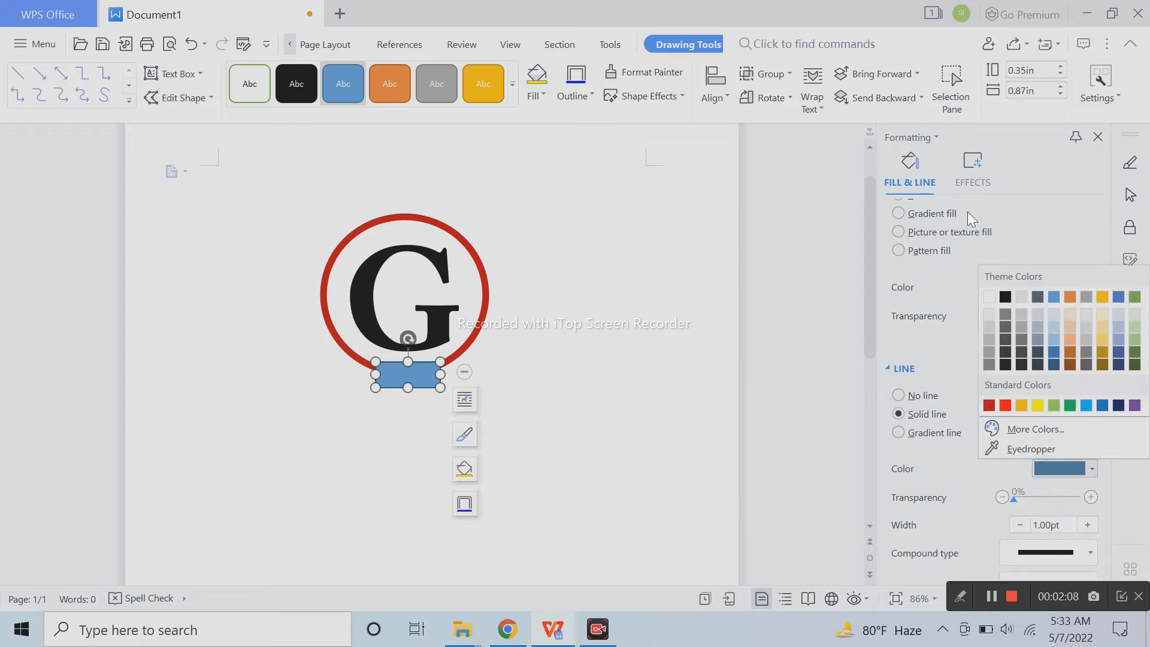
pyautogui.click(898, 395)
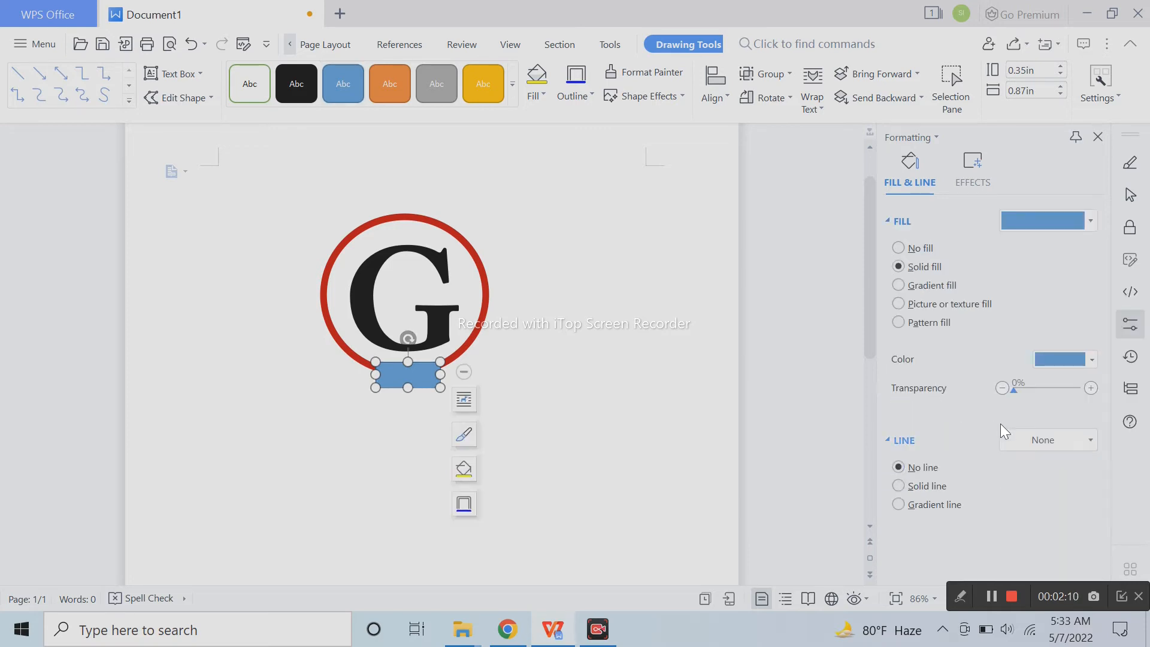
pyautogui.click(1067, 360)
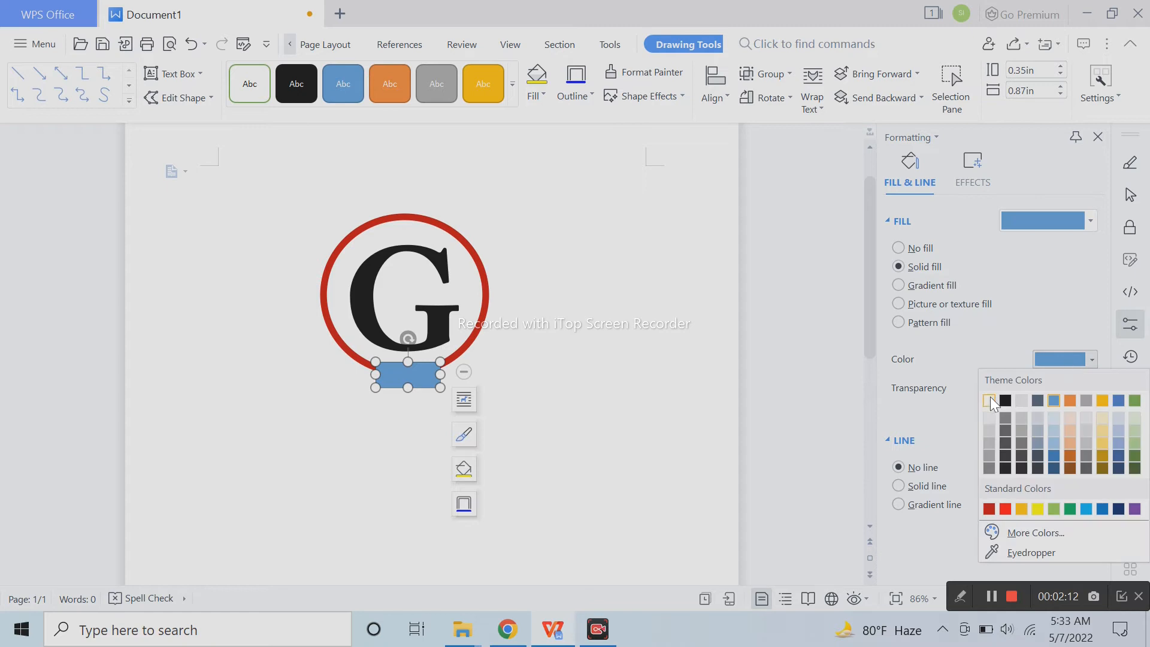
pyautogui.click(999, 400)
pyautogui.click(753, 419)
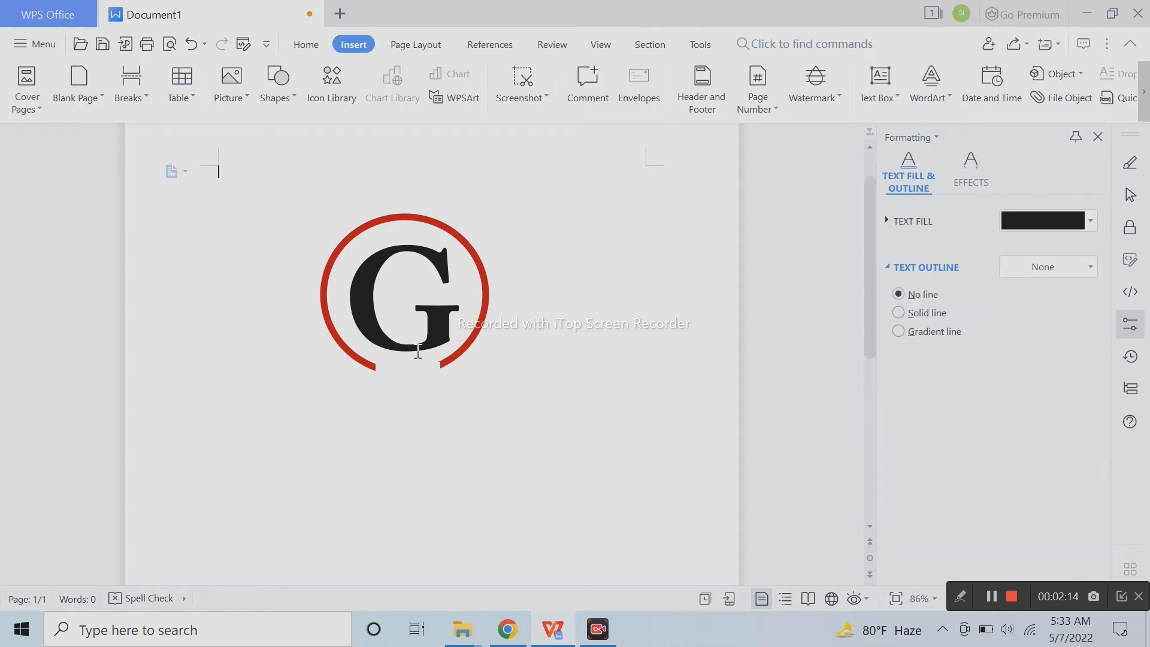
# Group the white rectangle, the red circle and the letter G into one object
pyautogui.click(419, 377)
pyautogui.keyDown('shift'); pyautogui.click(474, 339); pyautogui.keyUp('shift')
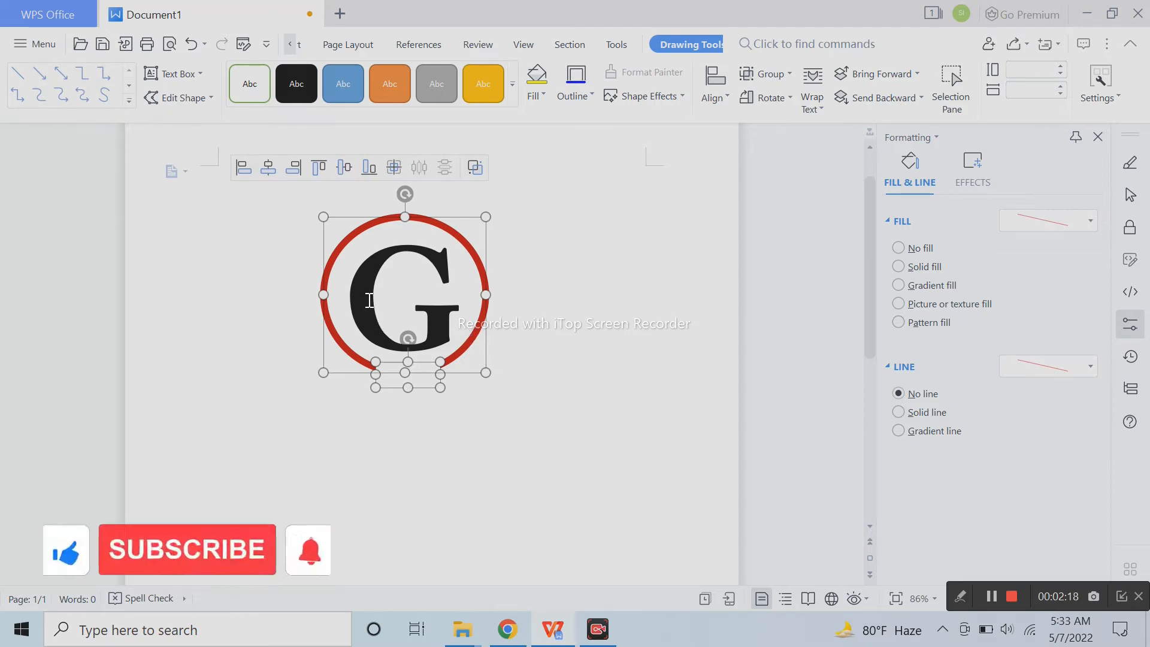
pyautogui.click(475, 165)
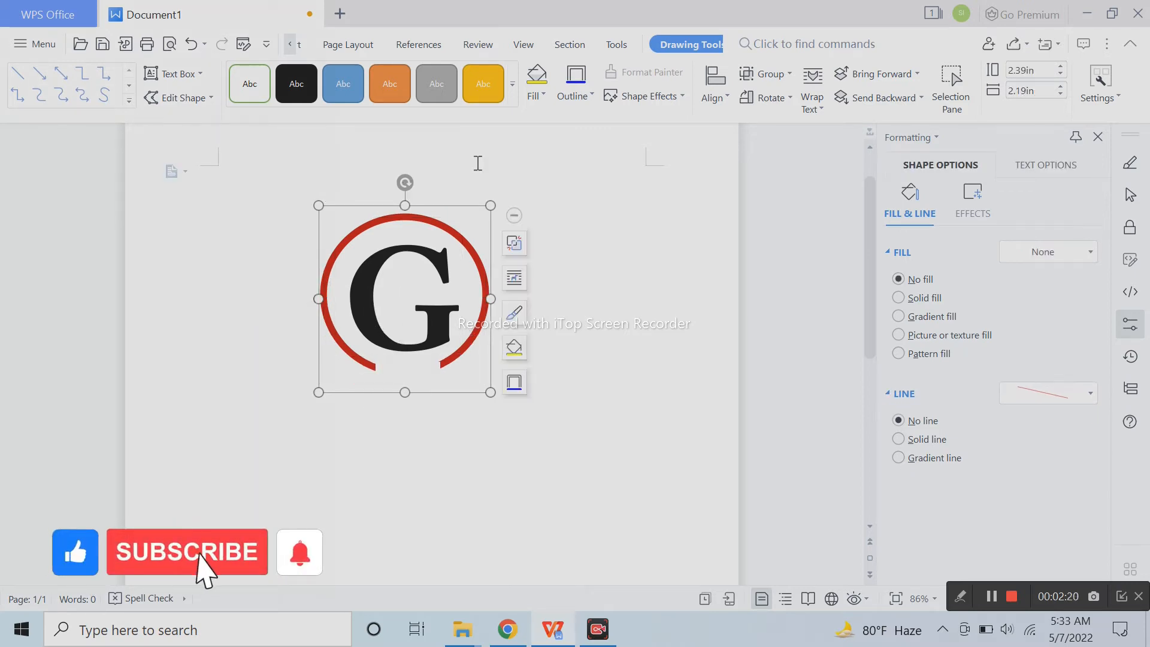
pyautogui.click(477, 163)
# Increase the white rectangle's height to about 0.37 in and fine-tune its position over the circle's lower edge
pyautogui.click(407, 379)
pyautogui.click(418, 372)
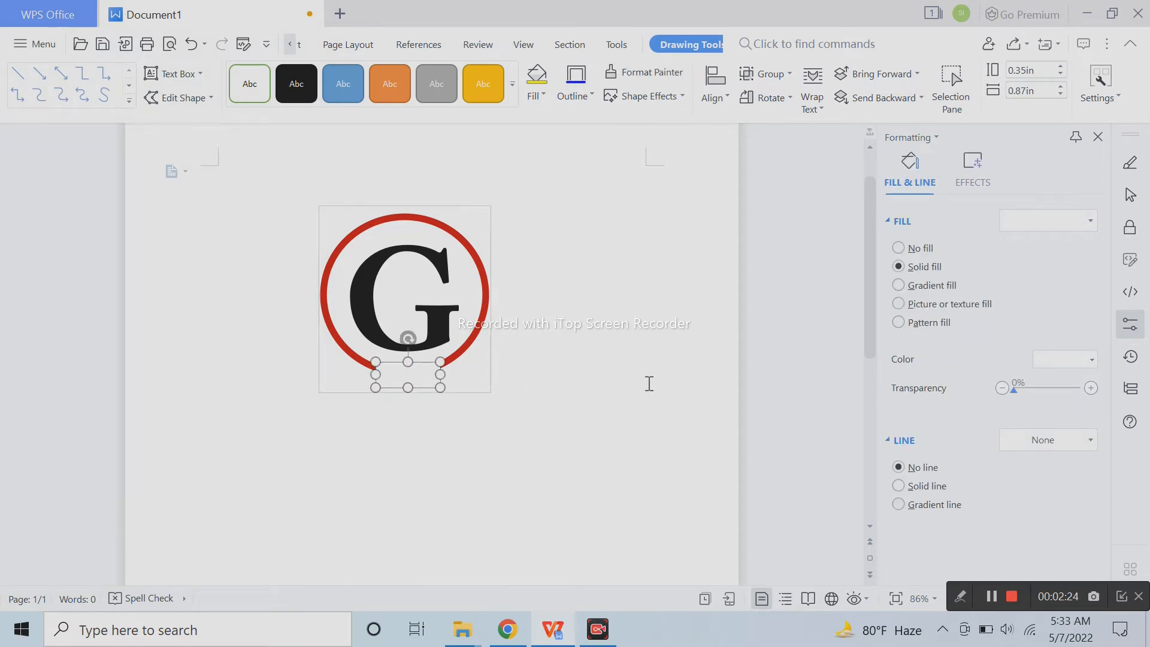
pyautogui.moveTo(409, 361); pyautogui.dragTo(407, 360)
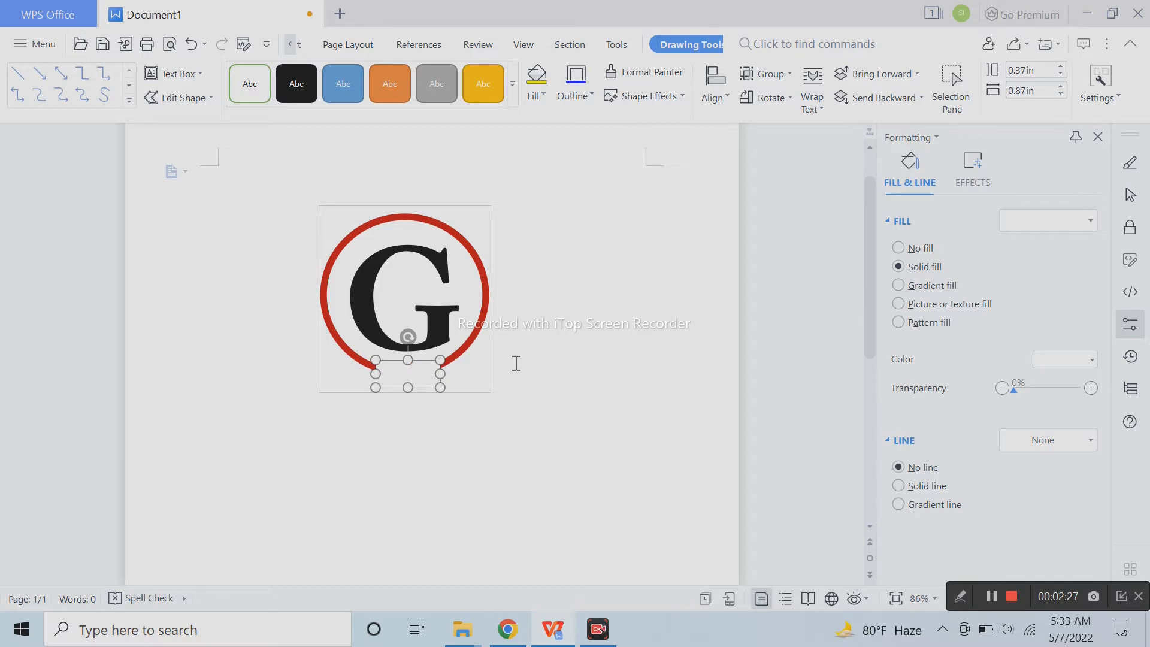
pyautogui.click(541, 393)
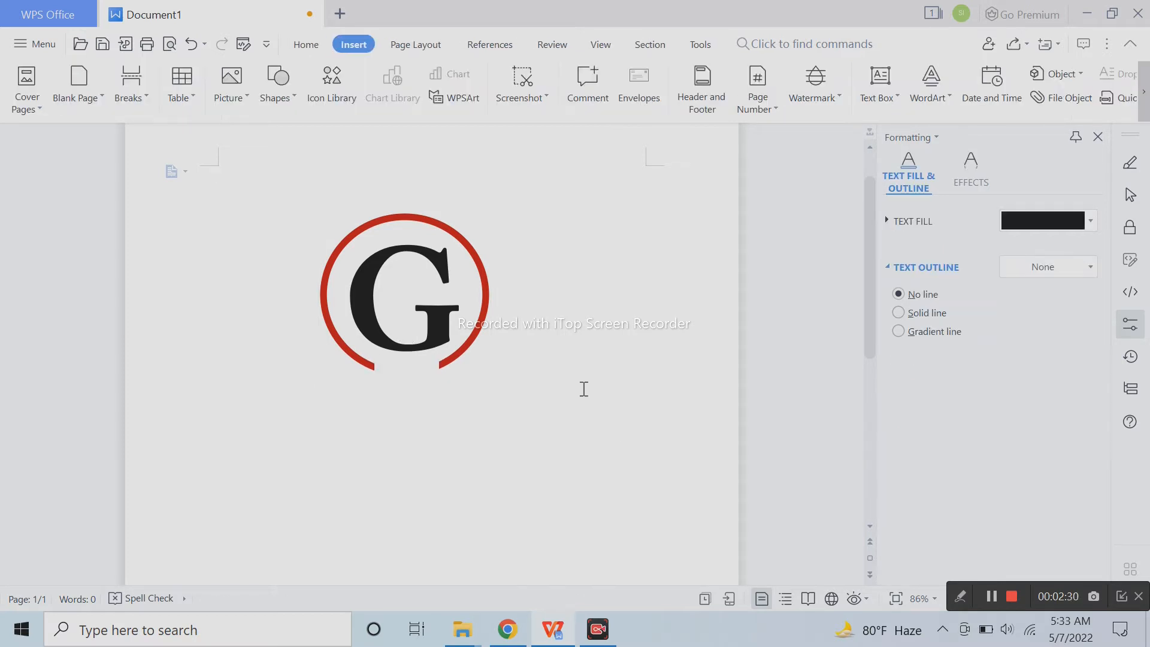
pyautogui.click(419, 375)
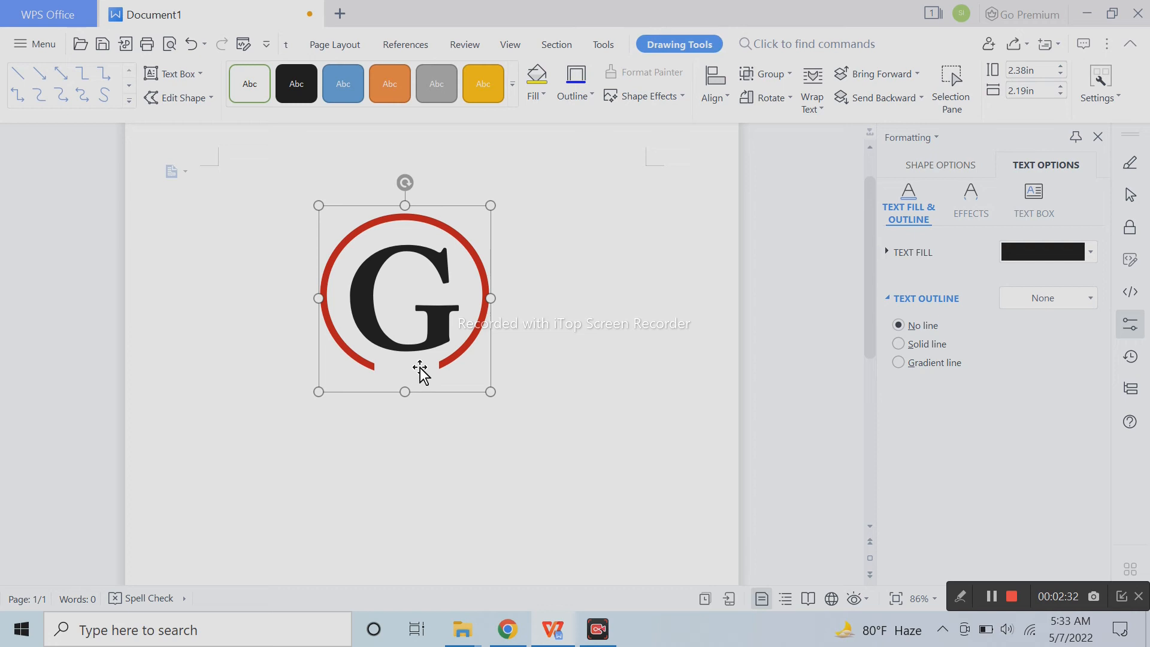
pyautogui.click(557, 377)
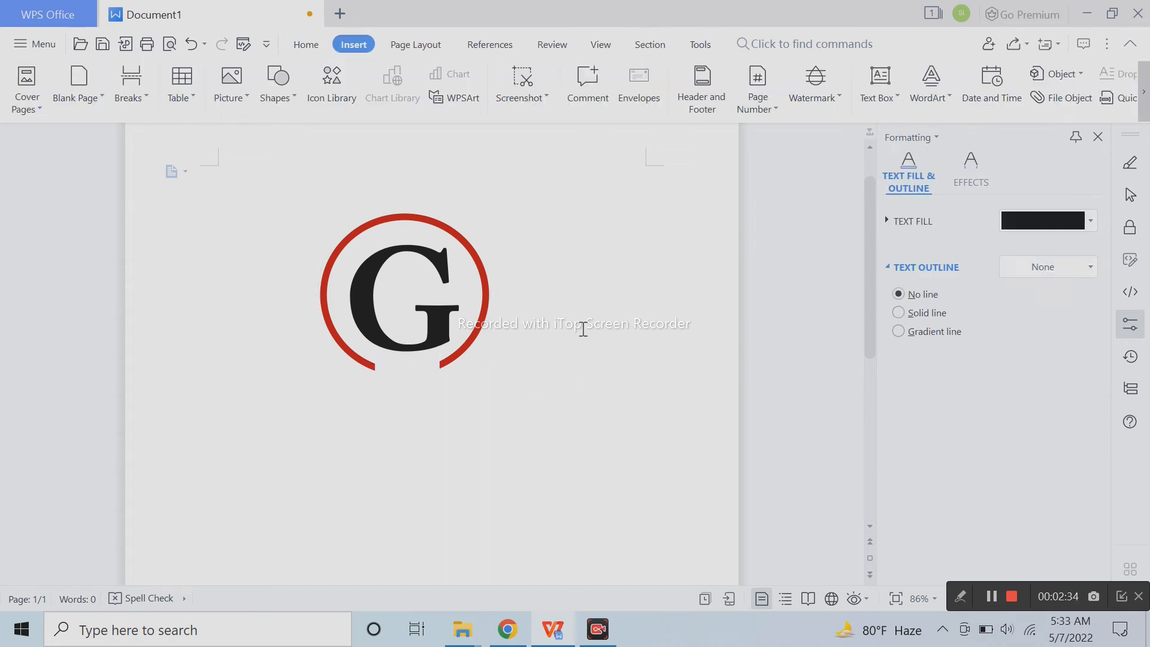
# Nudge the red circle within the group slightly to the right to centre it around the G
pyautogui.click(463, 245)
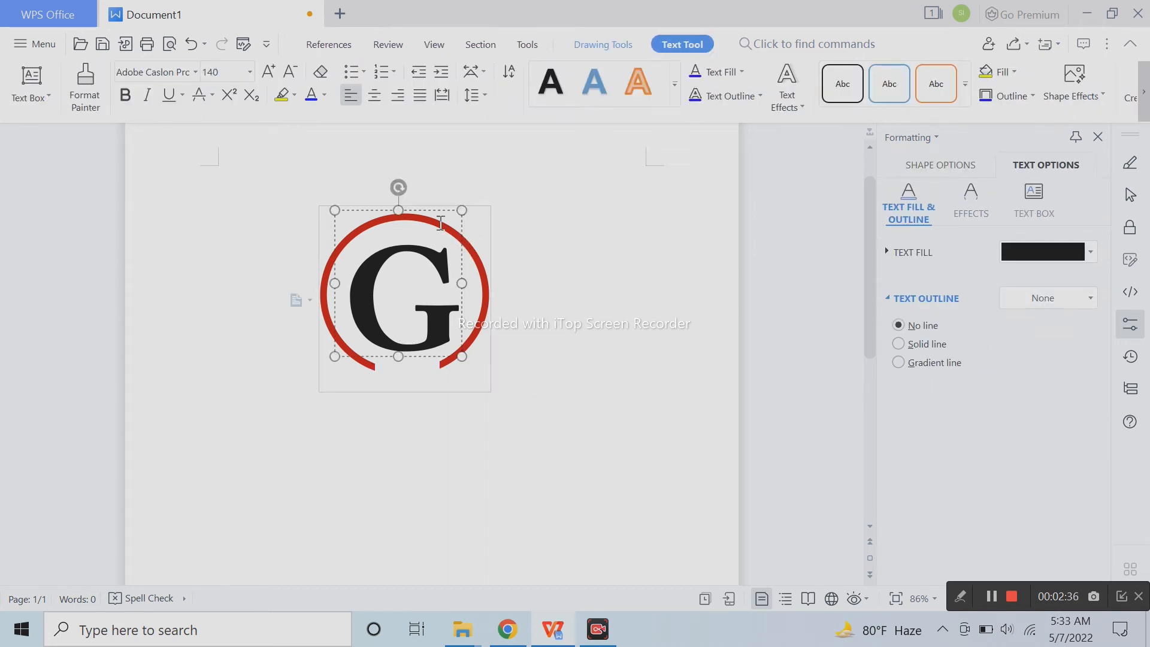
pyautogui.click(478, 266)
pyautogui.press('Right')
pyautogui.press('Right')
pyautogui.press('Right')
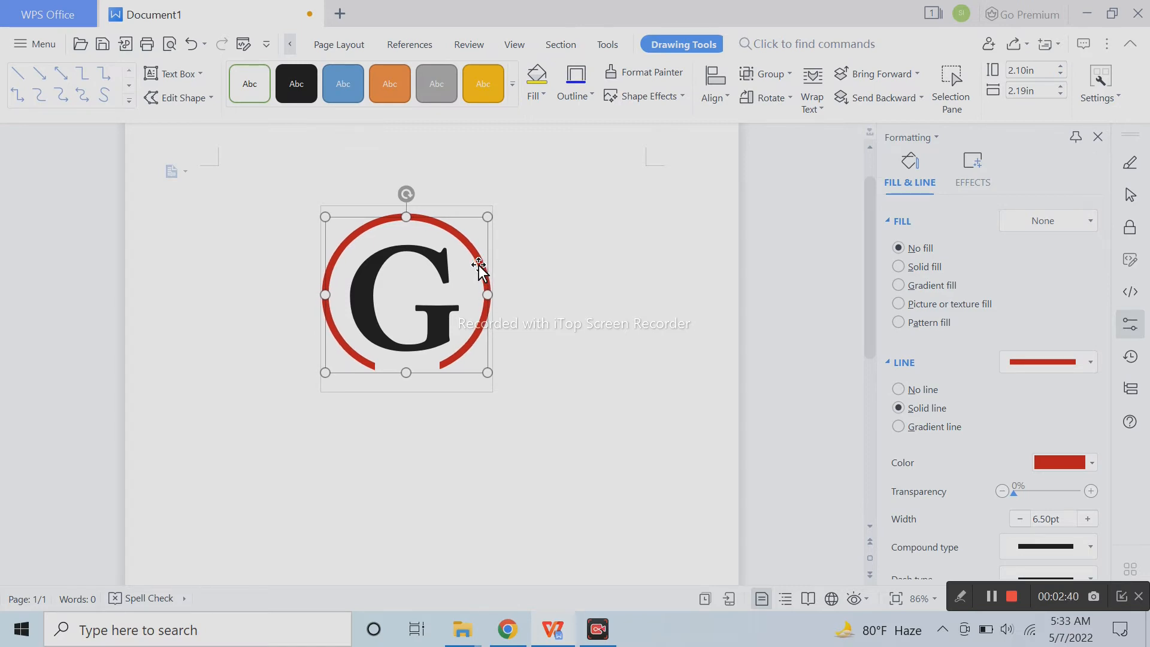
pyautogui.click(603, 334)
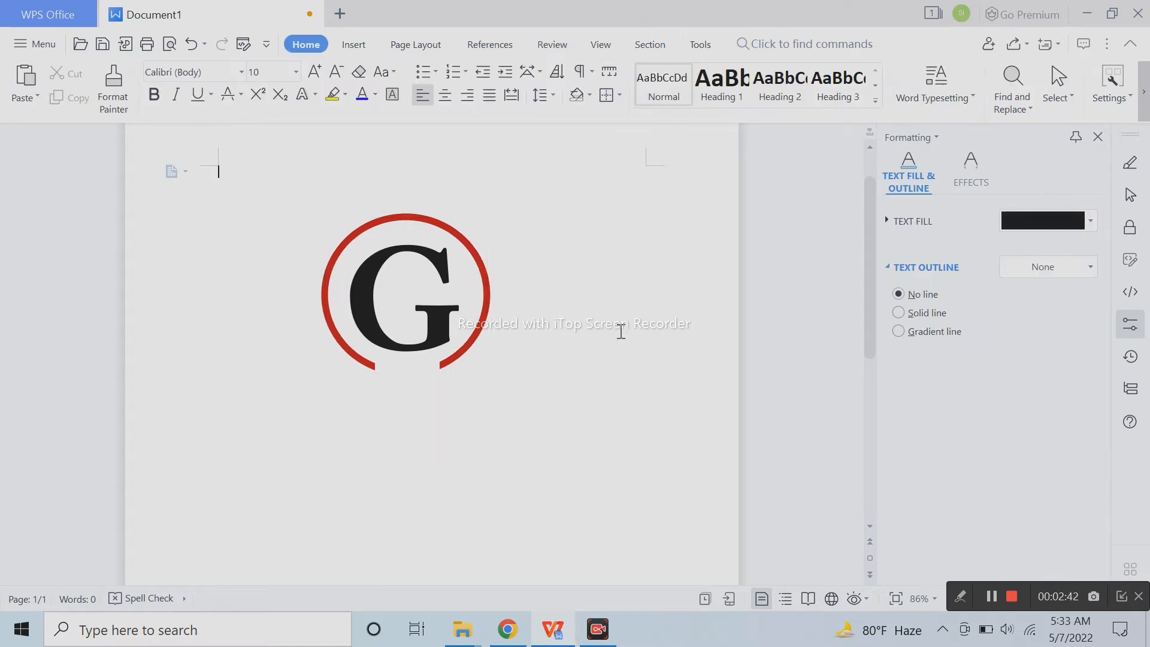
# Nudge the white rectangle slightly to the right to adjust the gap in the circle
pyautogui.click(426, 379)
pyautogui.click(420, 376)
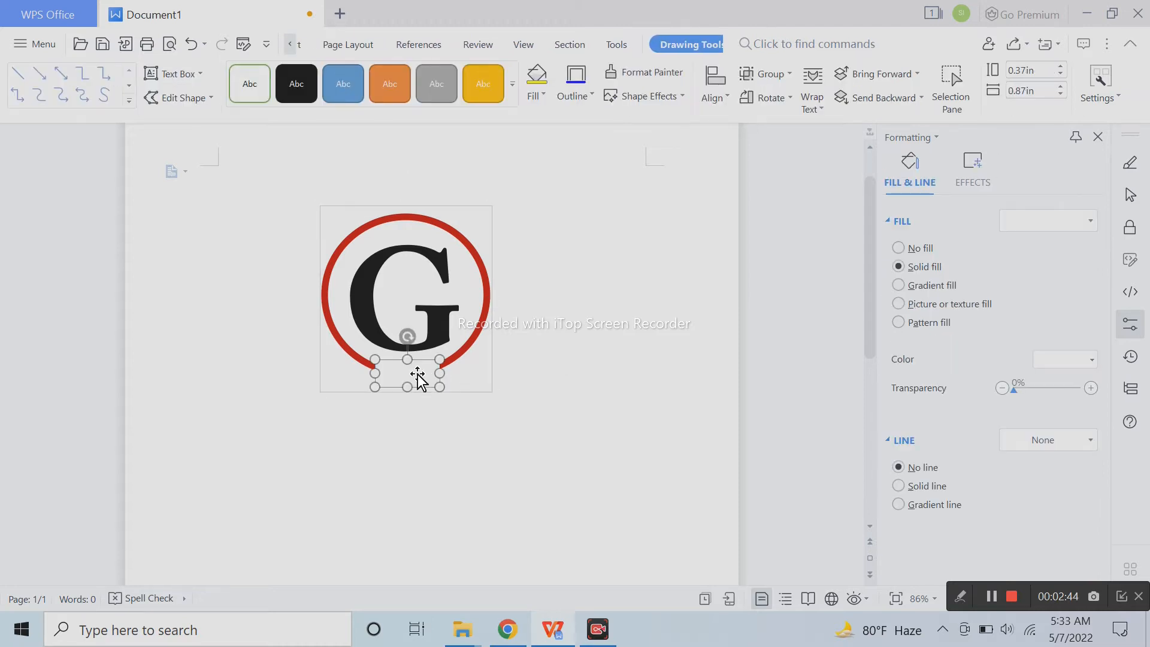
pyautogui.click(525, 380)
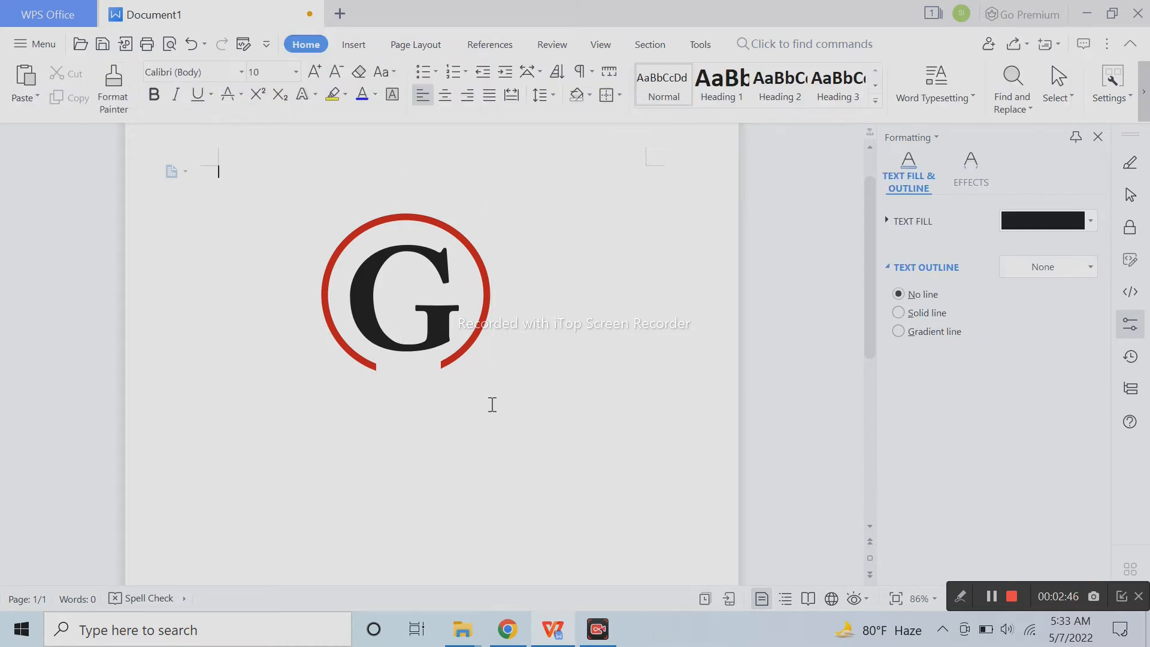
pyautogui.click(387, 379)
pyautogui.click(545, 372)
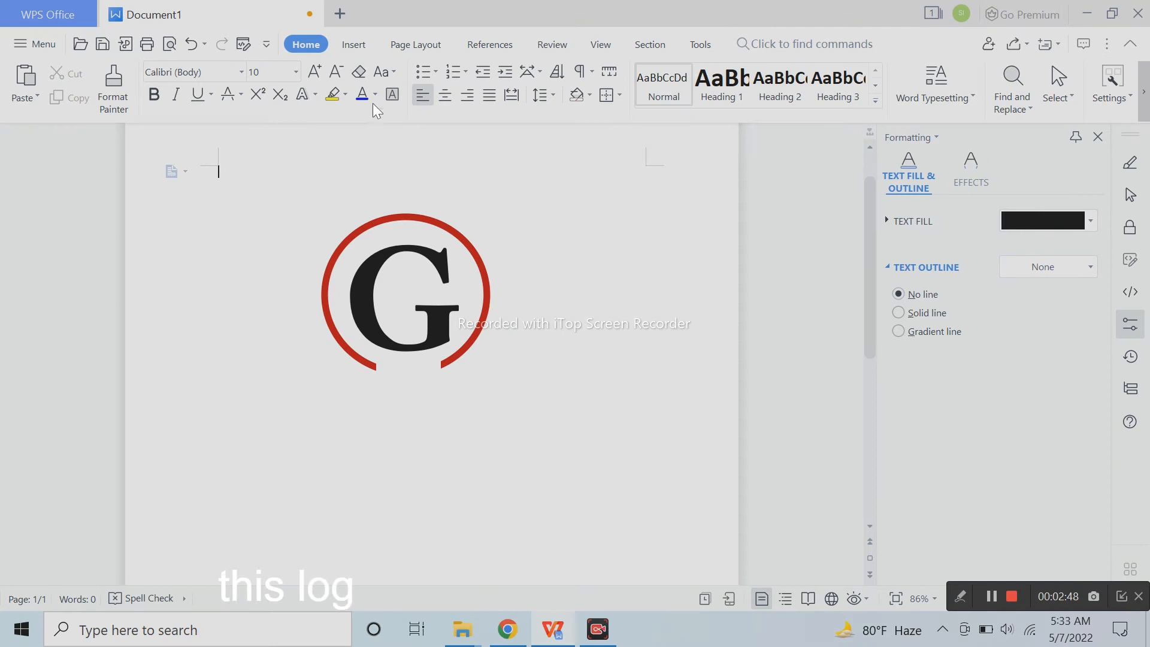
# Draw a horizontal line about 0.99 in long below the circle's gap and apply the black line style
pyautogui.click(363, 42)
pyautogui.click(274, 90)
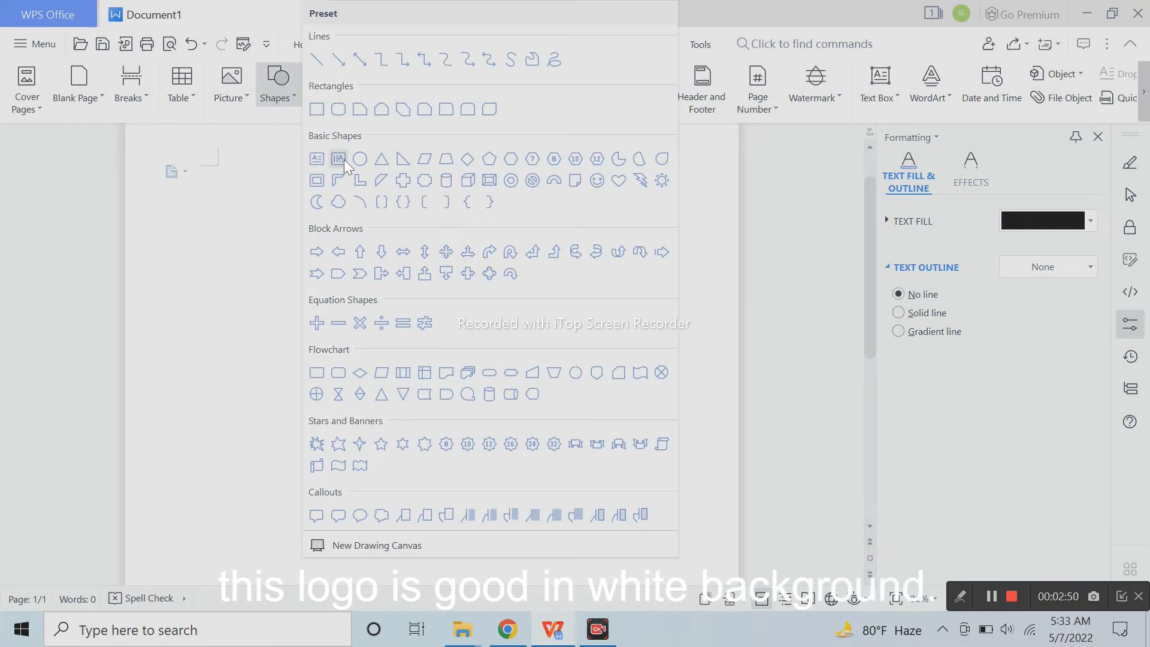
pyautogui.click(321, 63)
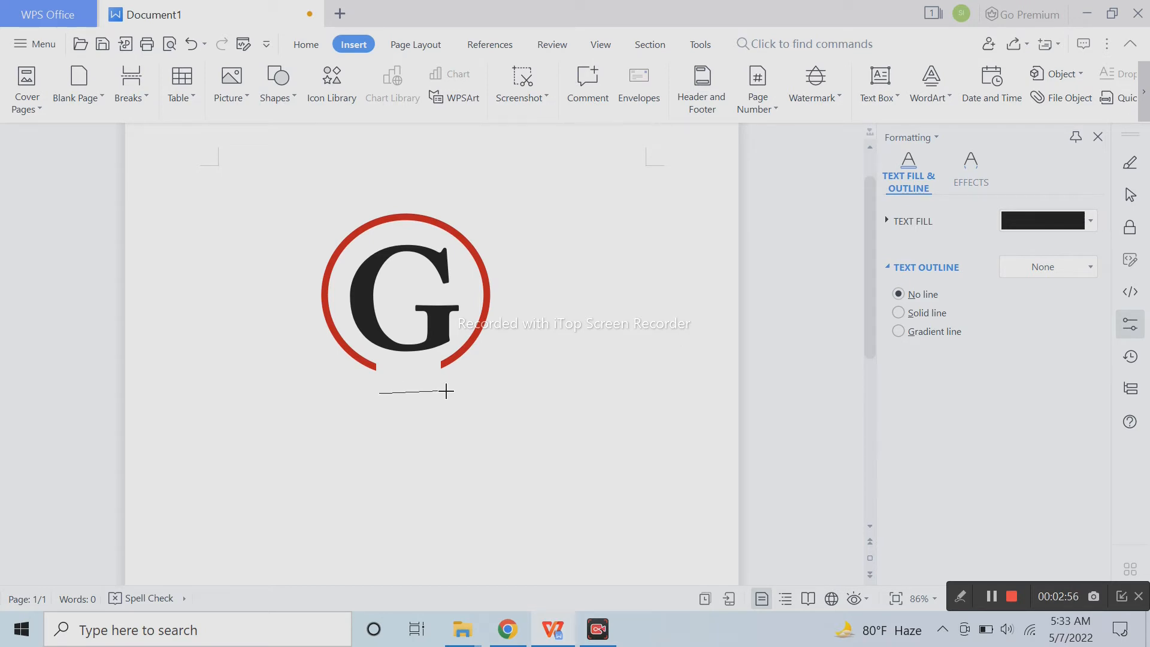
pyautogui.moveTo(446, 392); pyautogui.dragTo(446, 393)
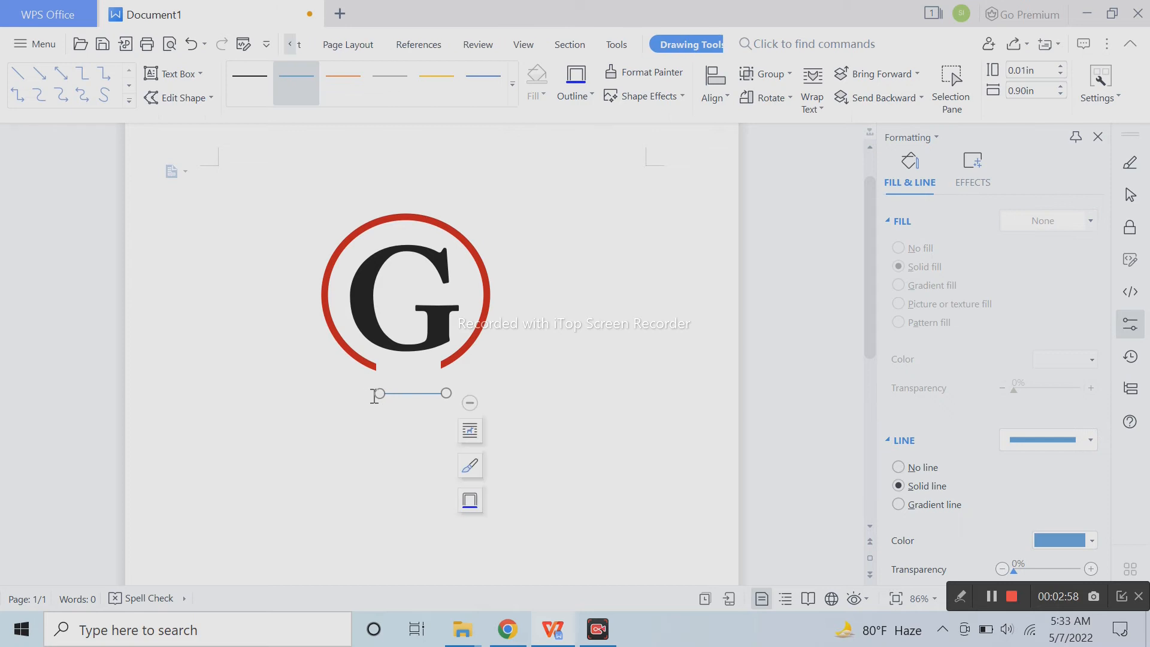
pyautogui.moveTo(375, 395); pyautogui.dragTo(372, 393)
pyautogui.click(249, 77)
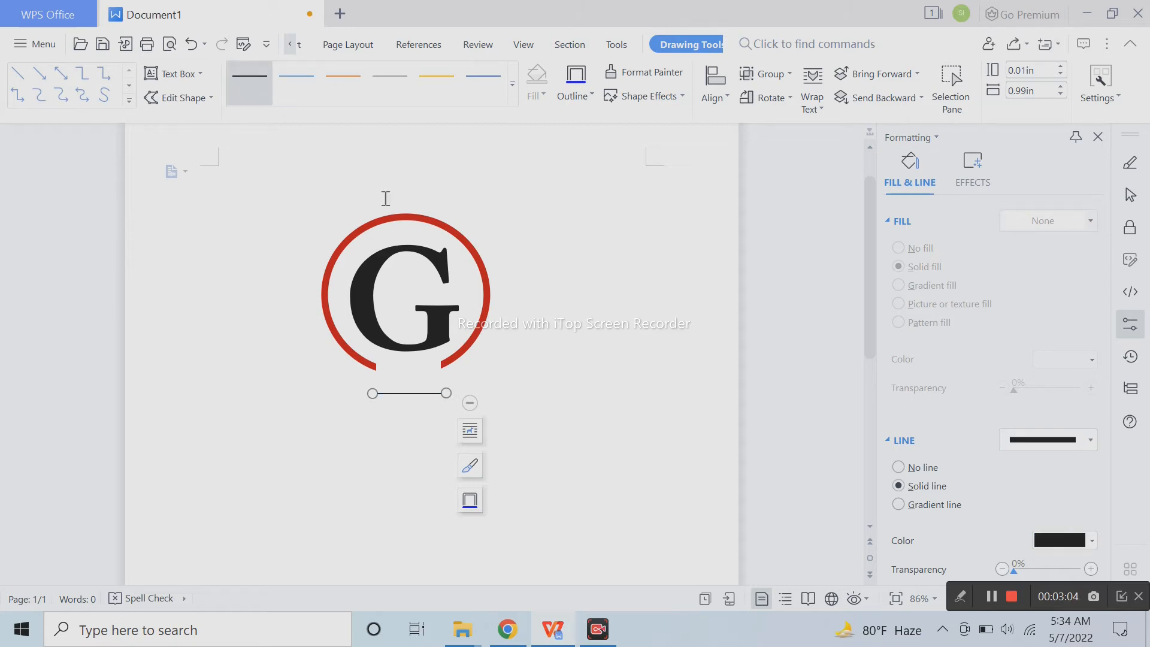
# Thicken the black line to 3.50 pt and nudge it up closer to the circle's gap
pyautogui.scroll(-3, 1054, 488)
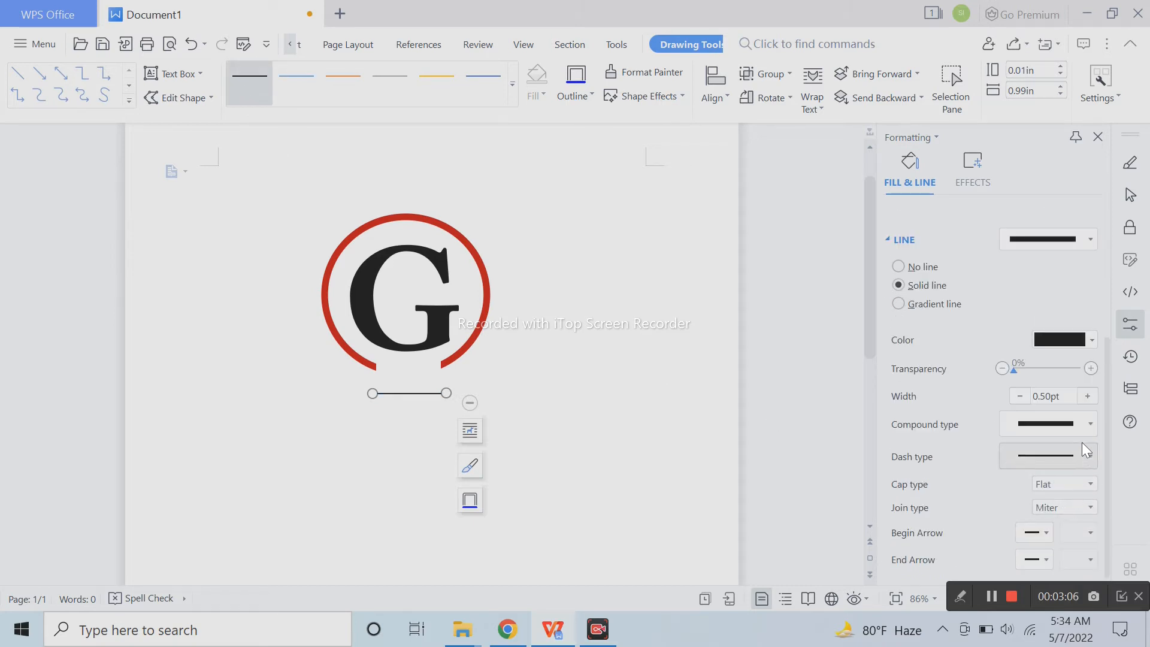
pyautogui.click(1090, 397)
pyautogui.click(1091, 397)
pyautogui.click(1091, 397)
pyautogui.click(1091, 397)
pyautogui.click(1091, 397)
pyautogui.click(1091, 397)
pyautogui.press('Up')
pyautogui.press('Up')
pyautogui.press('Up')
# Extend the right end of the black line to make it about 1.01 in wide
pyautogui.moveTo(454, 390)
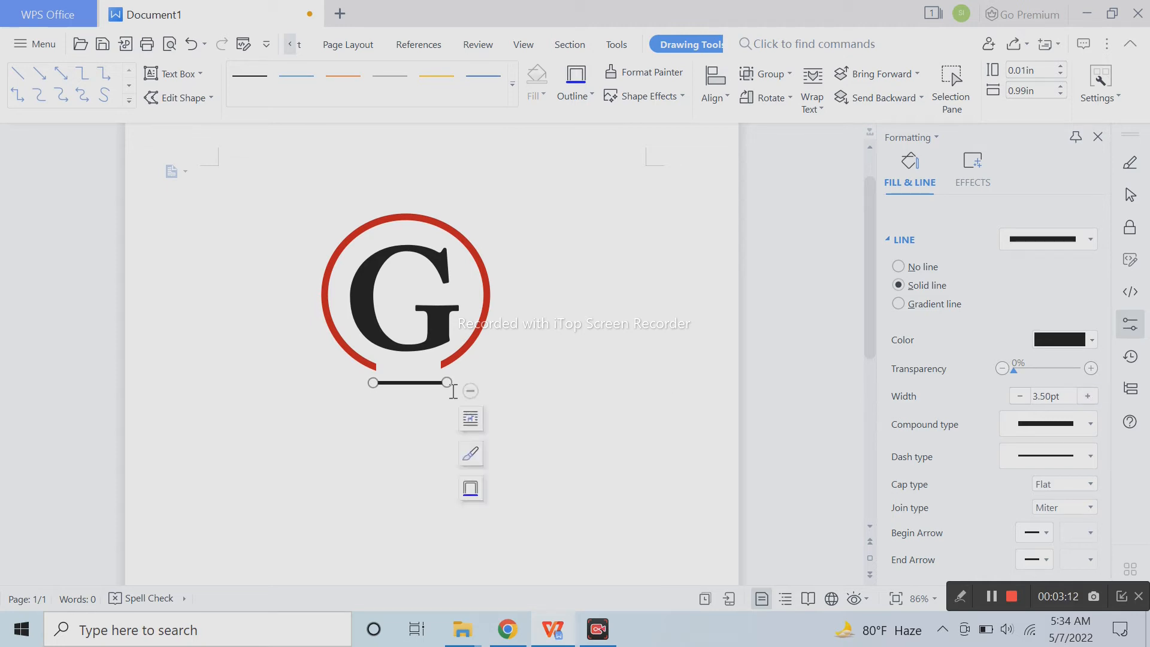
pyautogui.moveTo(449, 384); pyautogui.dragTo(448, 383)
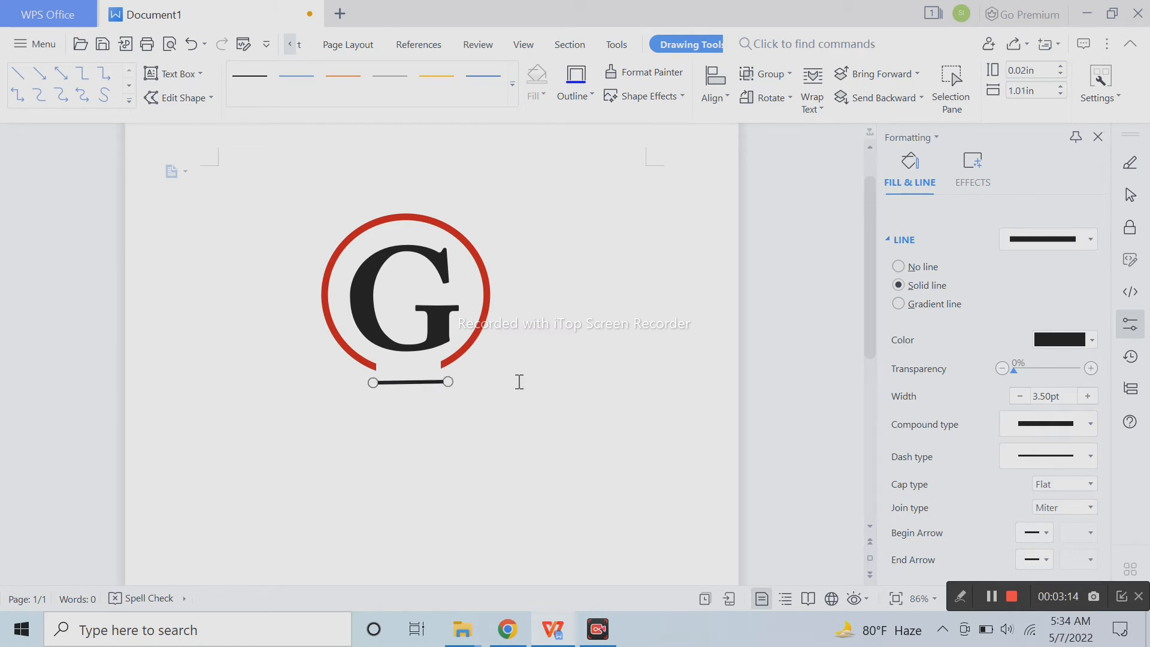
pyautogui.click(608, 394)
# Nudge the white rectangle in the group slightly left and up to realign the circle's gap
pyautogui.click(450, 359)
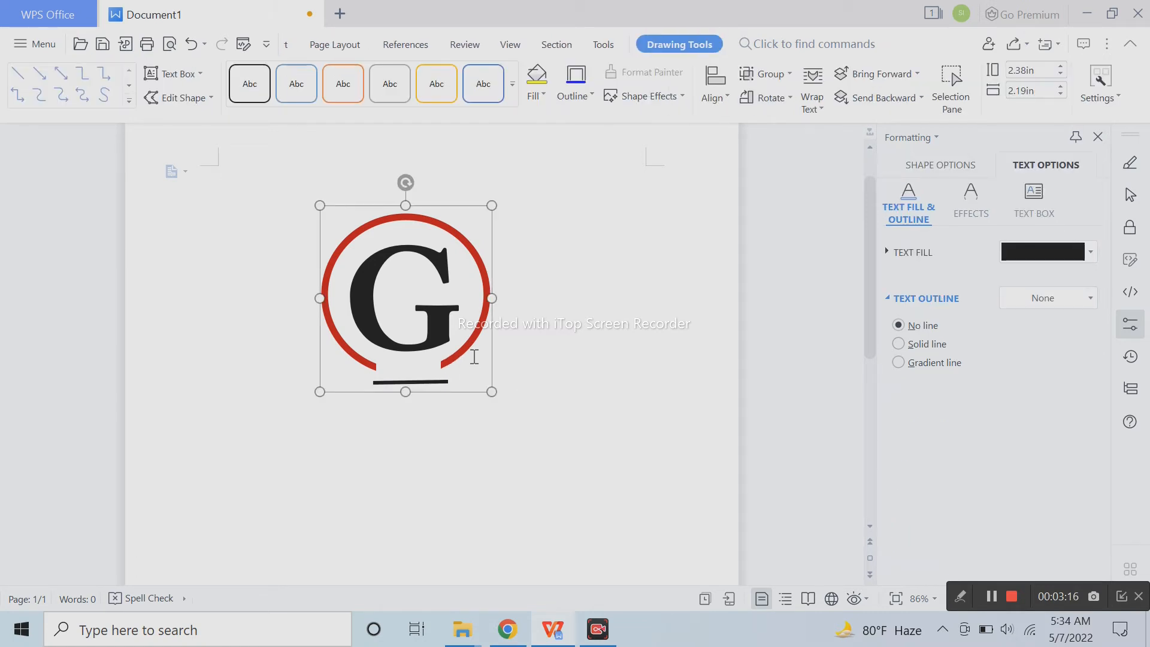
pyautogui.click(421, 369)
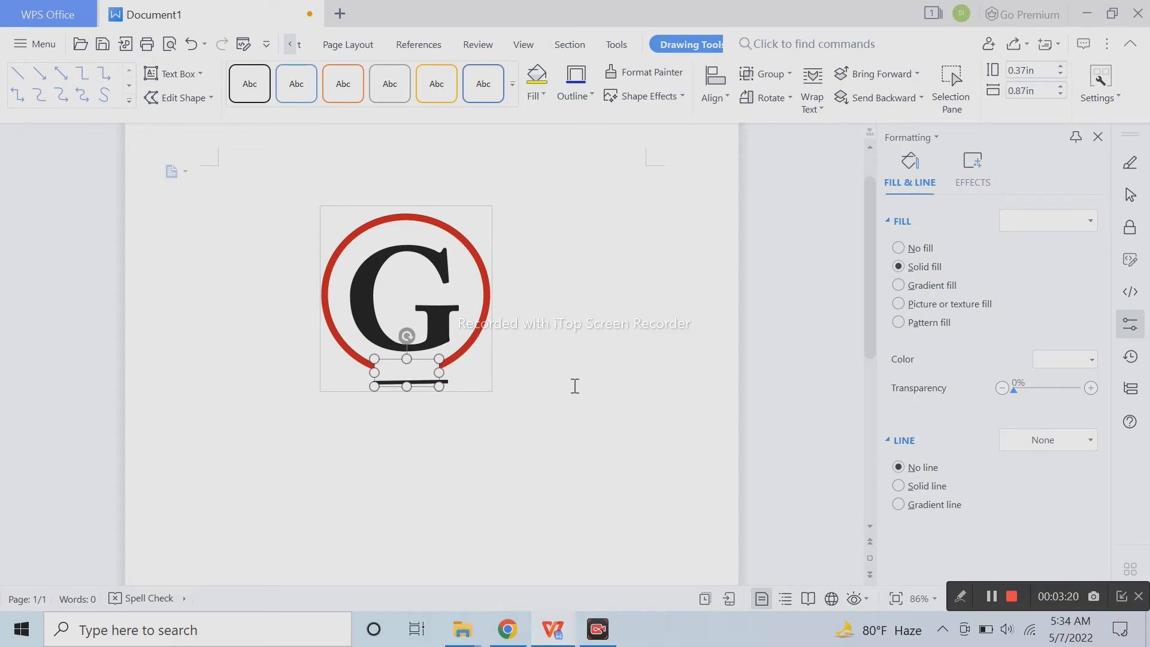
pyautogui.click(620, 412)
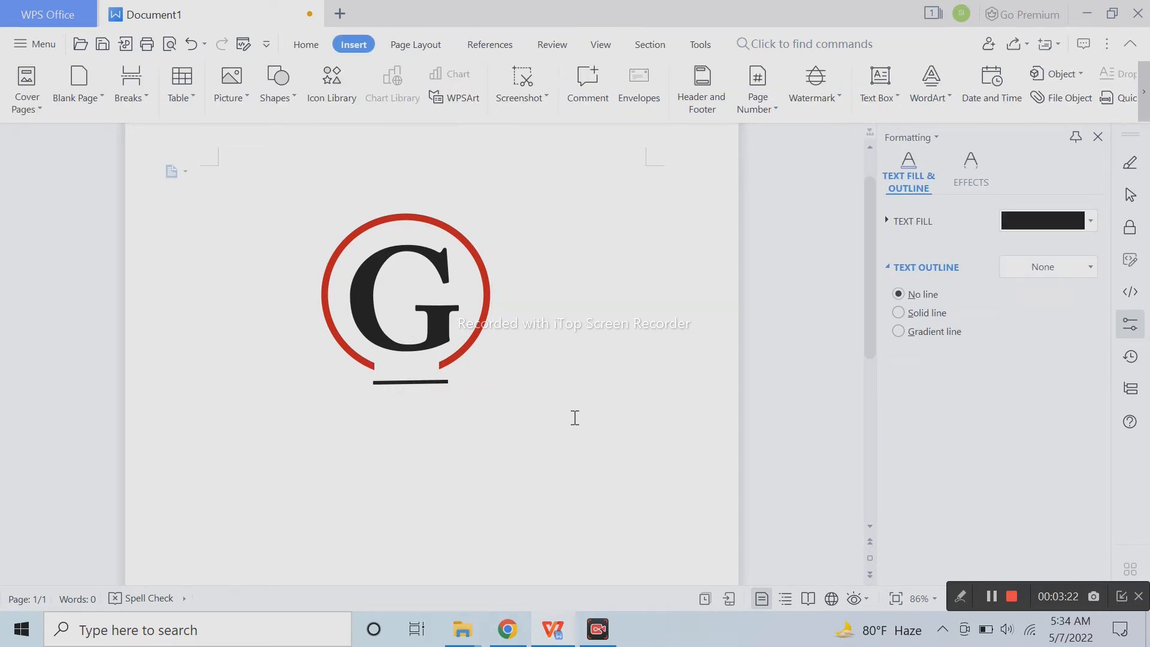
# Straighten the black line horizontally and shorten it from its right end to about 0.90 in, matching the gap
pyautogui.click(431, 383)
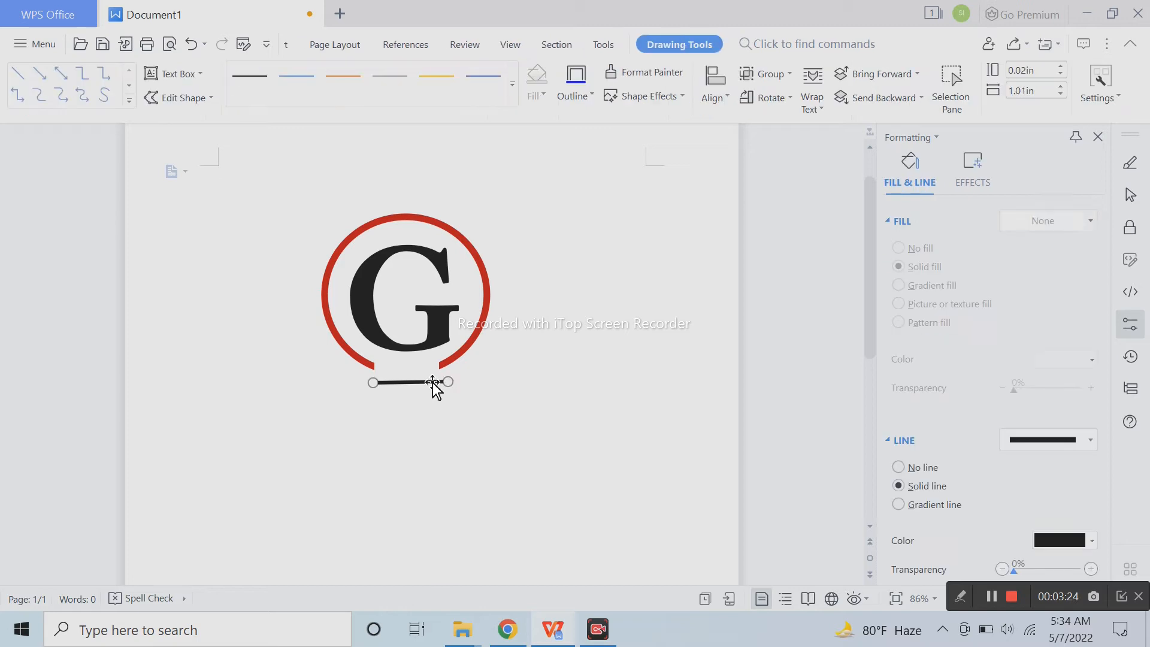
pyautogui.moveTo(446, 383); pyautogui.dragTo(444, 382)
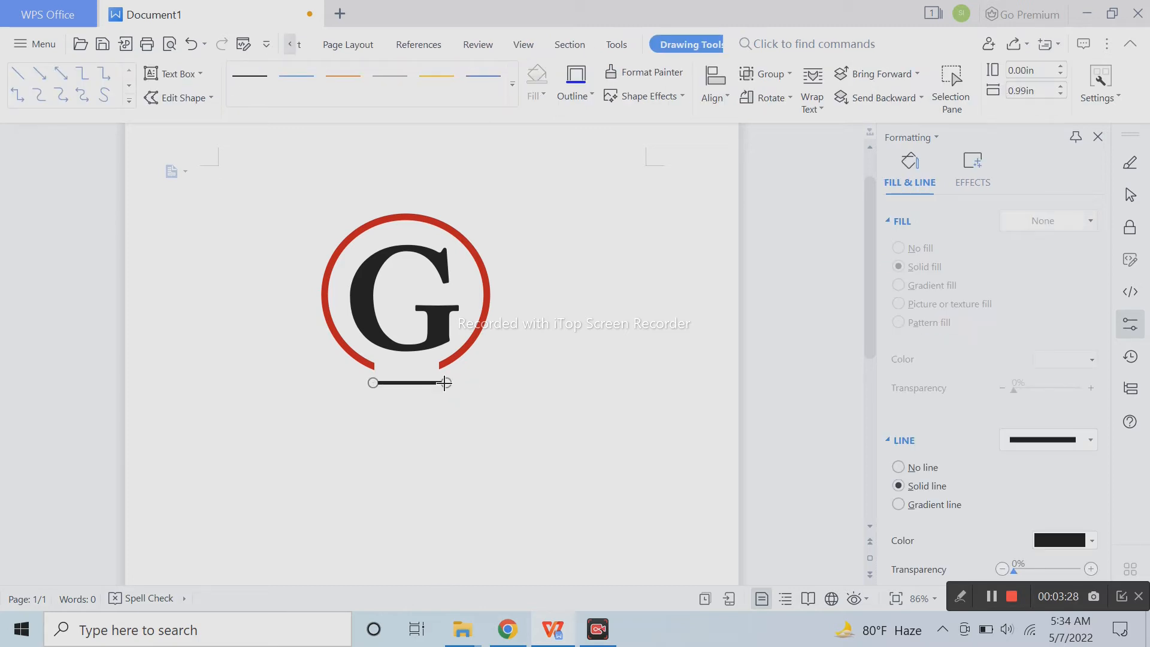
pyautogui.moveTo(440, 383); pyautogui.dragTo(435, 382)
pyautogui.click(505, 390)
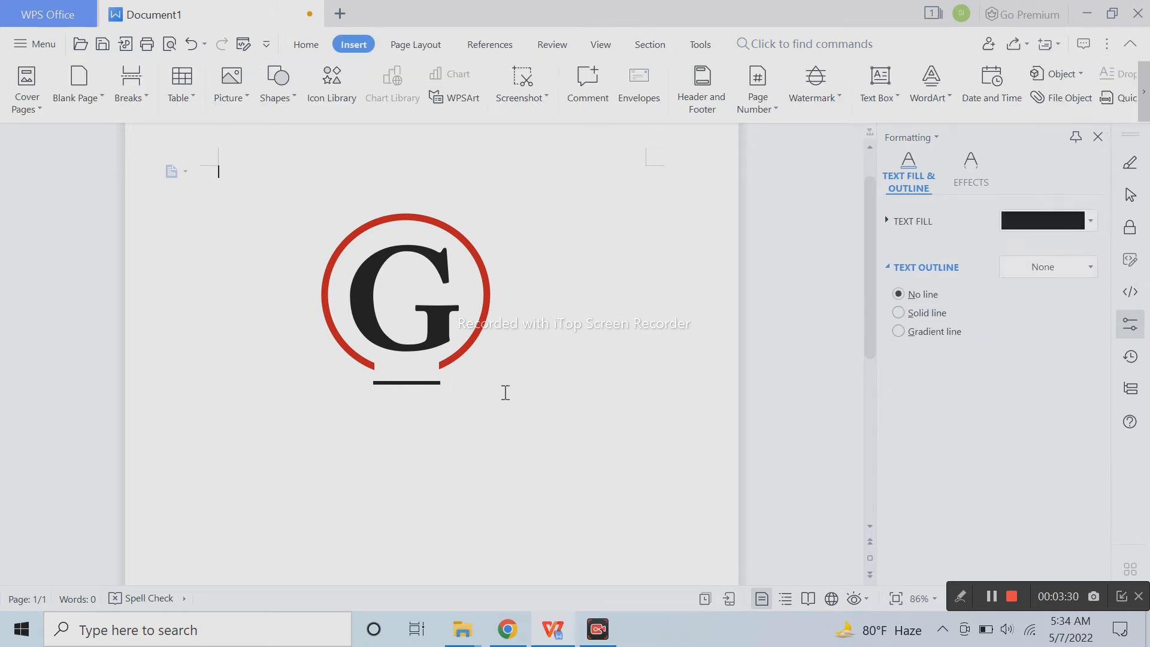
pyautogui.click(429, 384)
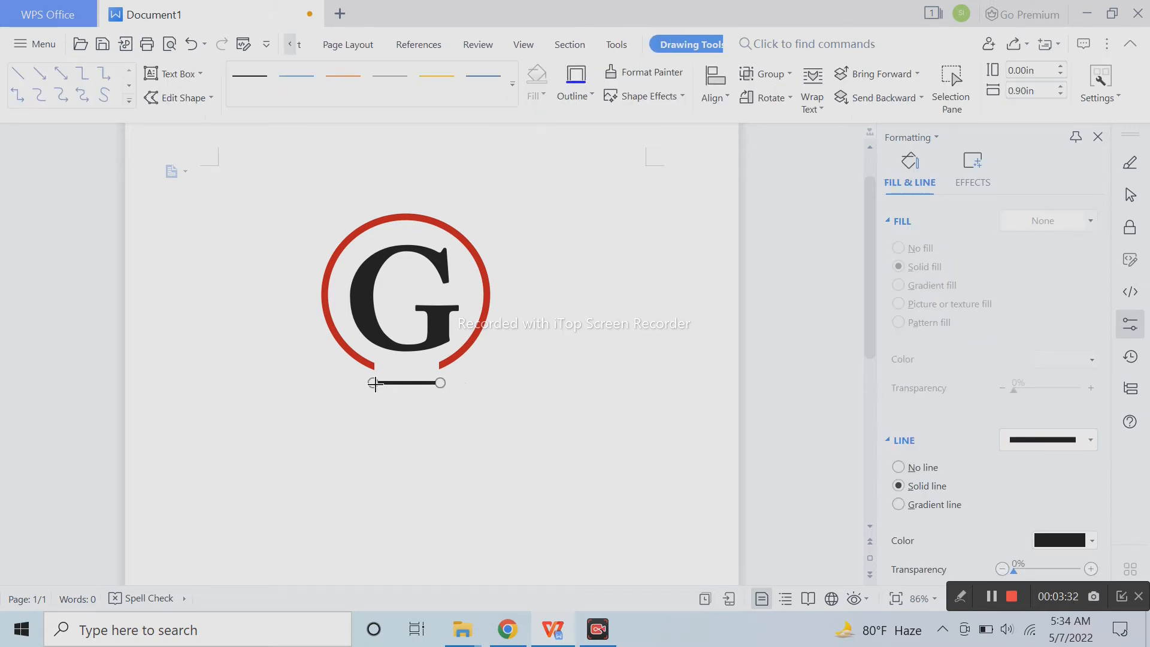
# Shorten the black line from its left end to about 0.87 in and nudge it slightly right and up under the circle's gap
pyautogui.moveTo(375, 382); pyautogui.dragTo(376, 384)
pyautogui.click(583, 388)
pyautogui.click(426, 385)
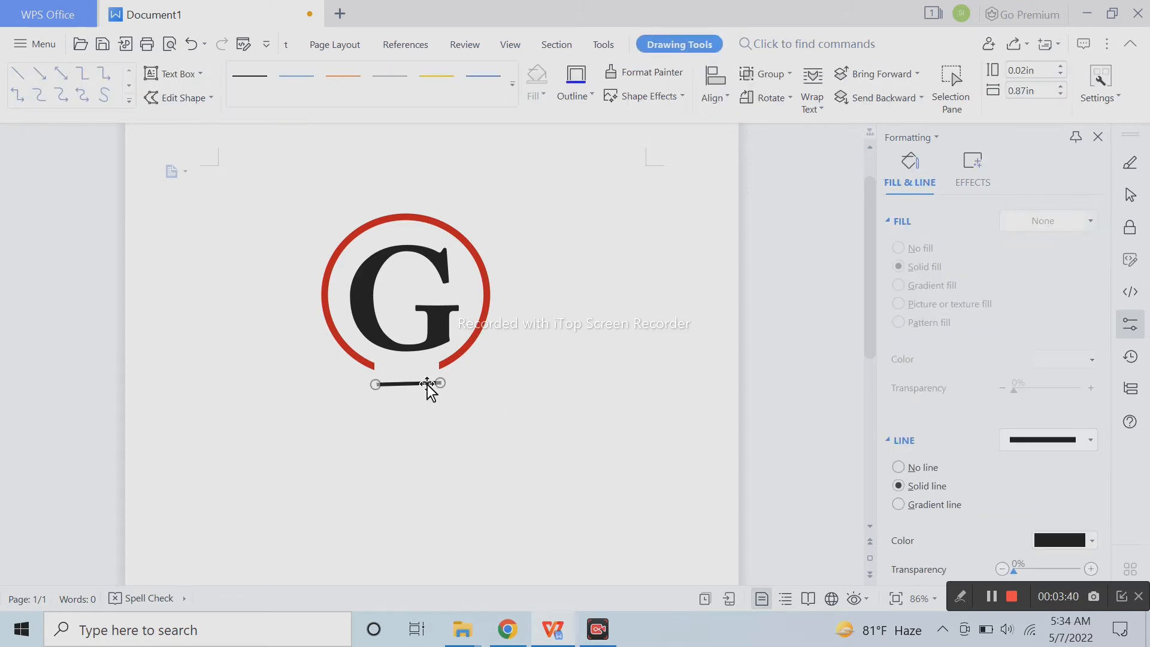
pyautogui.moveTo(429, 385); pyautogui.dragTo(433, 384)
pyautogui.click(451, 389)
pyautogui.click(421, 383)
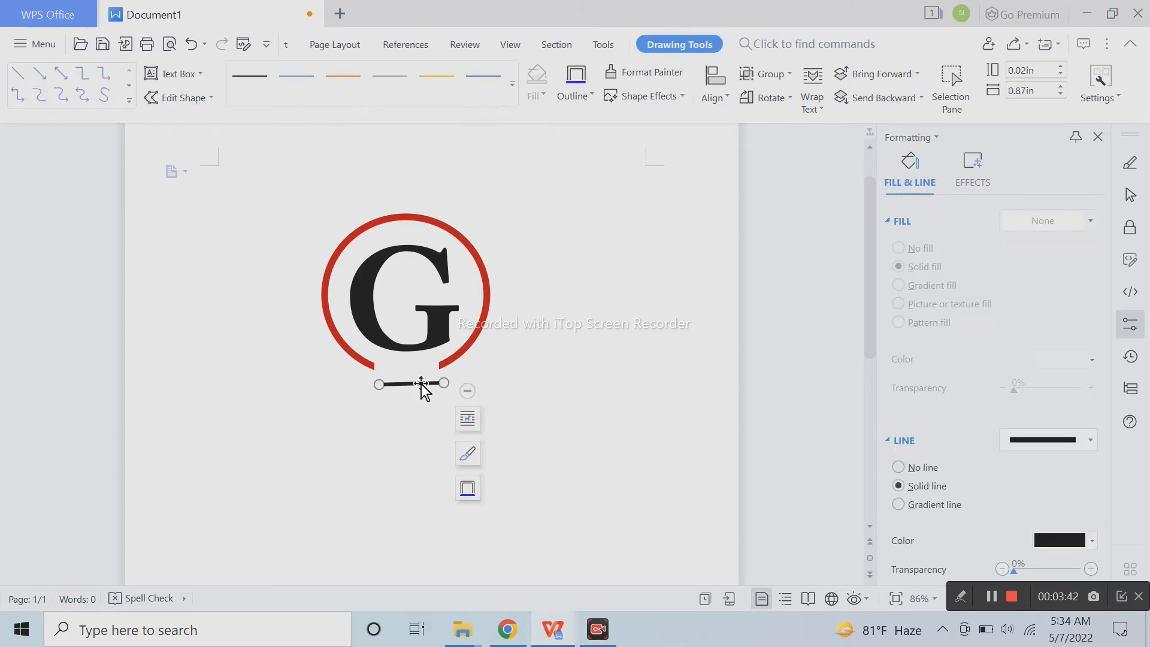
pyautogui.click(579, 464)
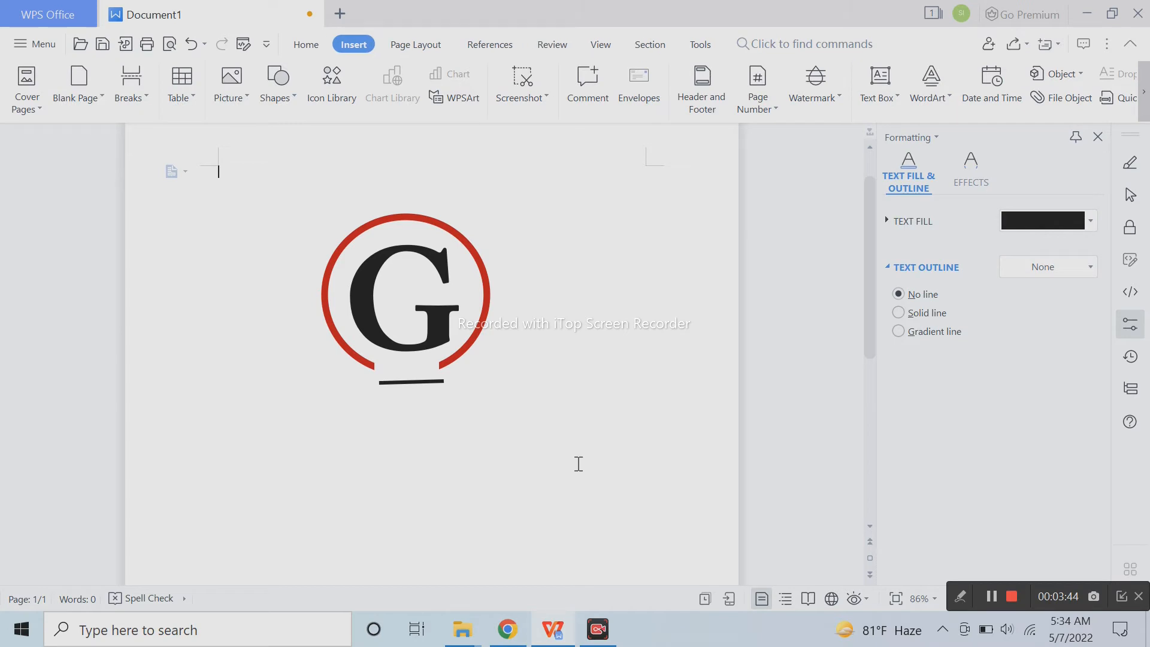
pyautogui.click(428, 383)
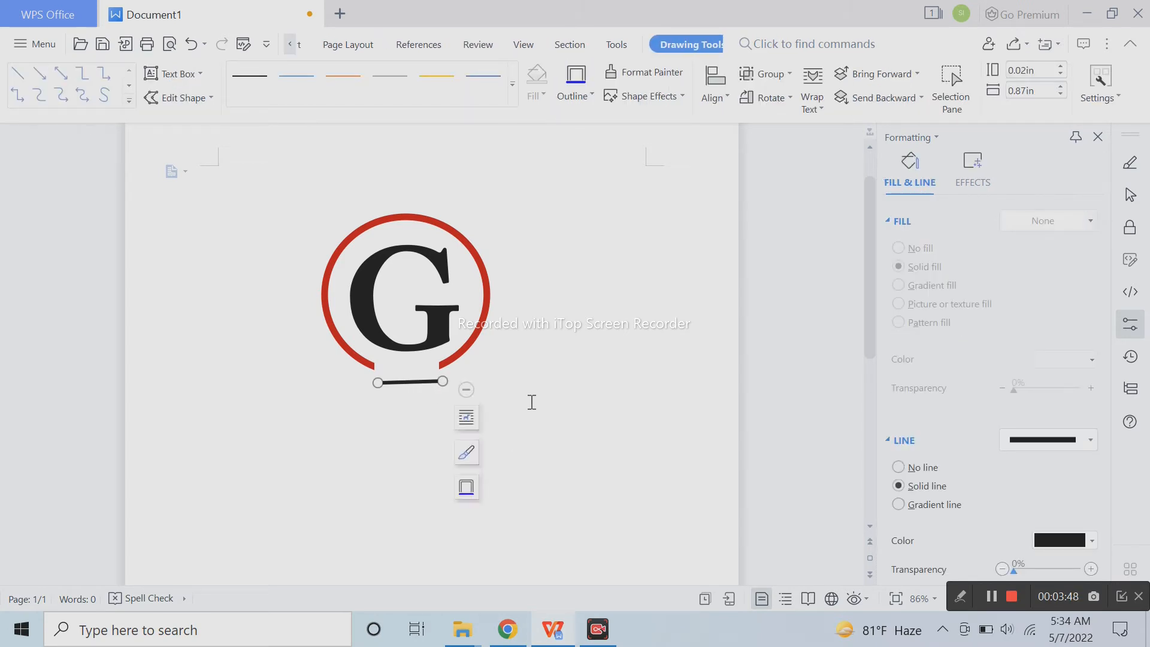
pyautogui.click(531, 401)
pyautogui.click(417, 383)
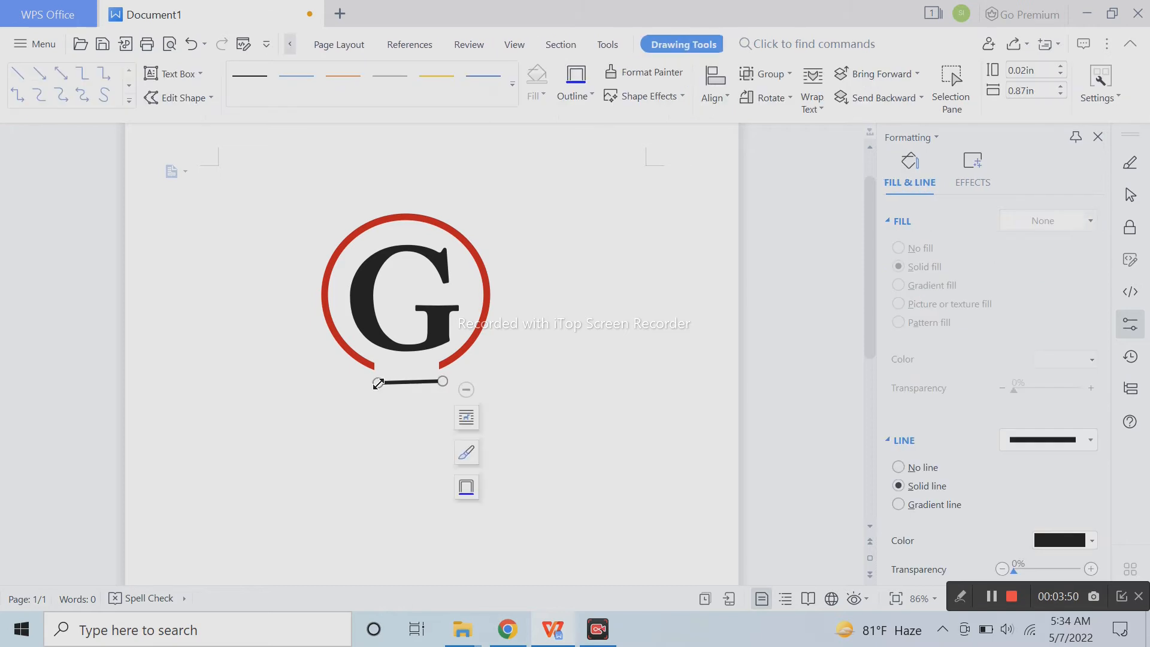
pyautogui.click(461, 385)
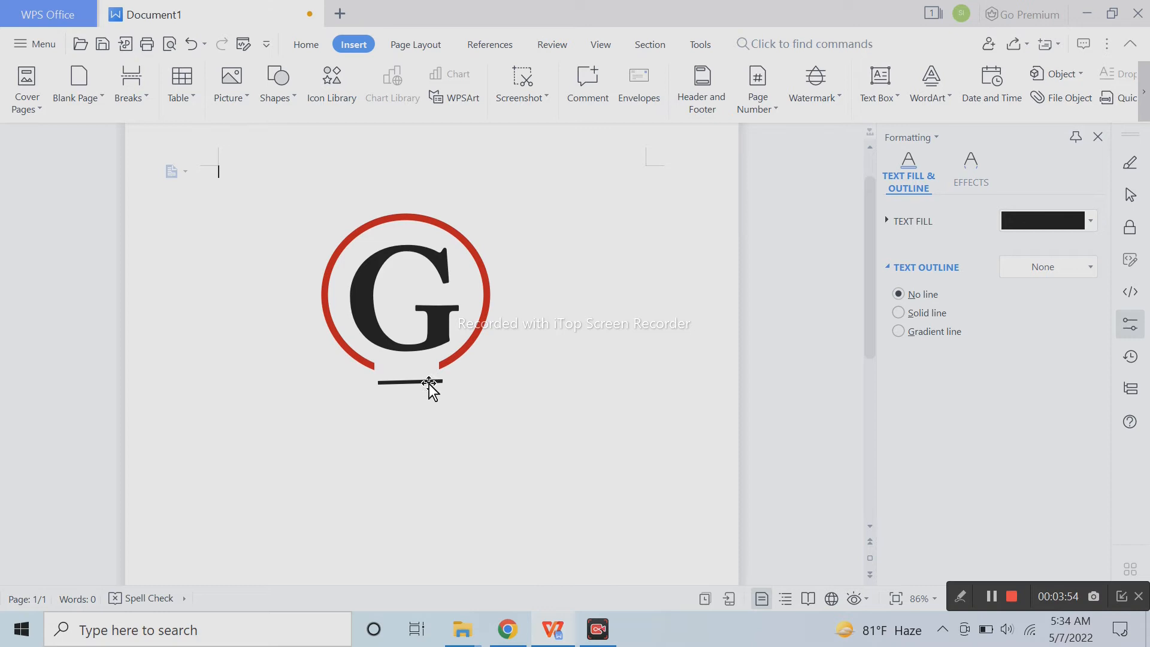
# Widen the white rectangle over the circle's gap from its left side to about 0.90 in
pyautogui.click(427, 383)
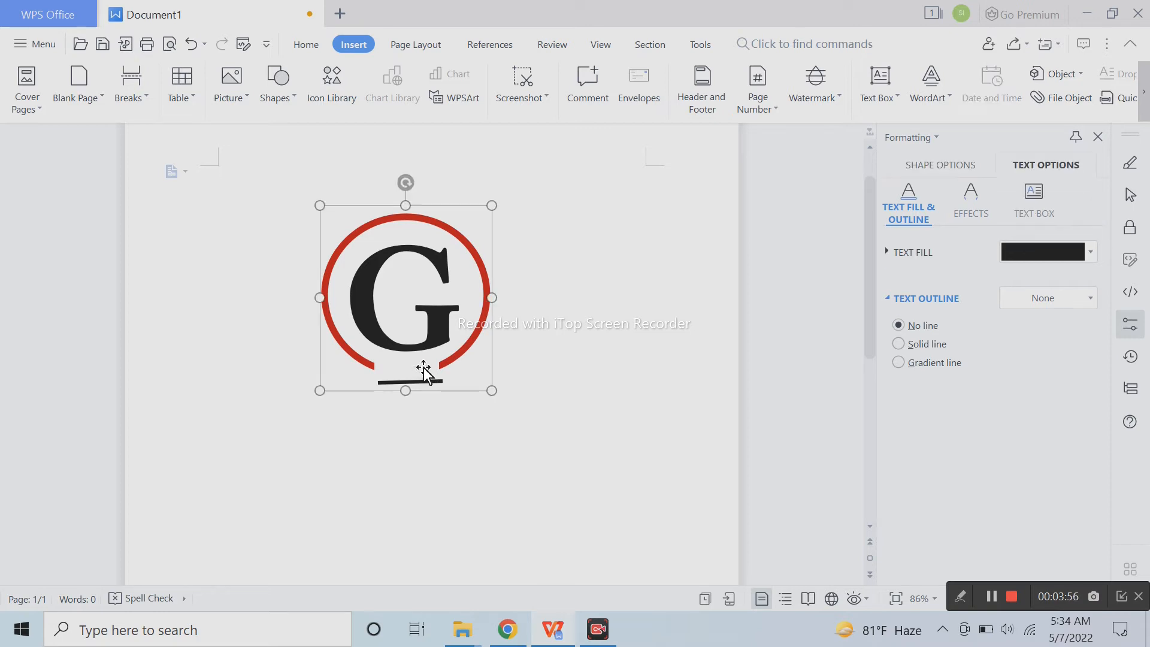
pyautogui.click(419, 369)
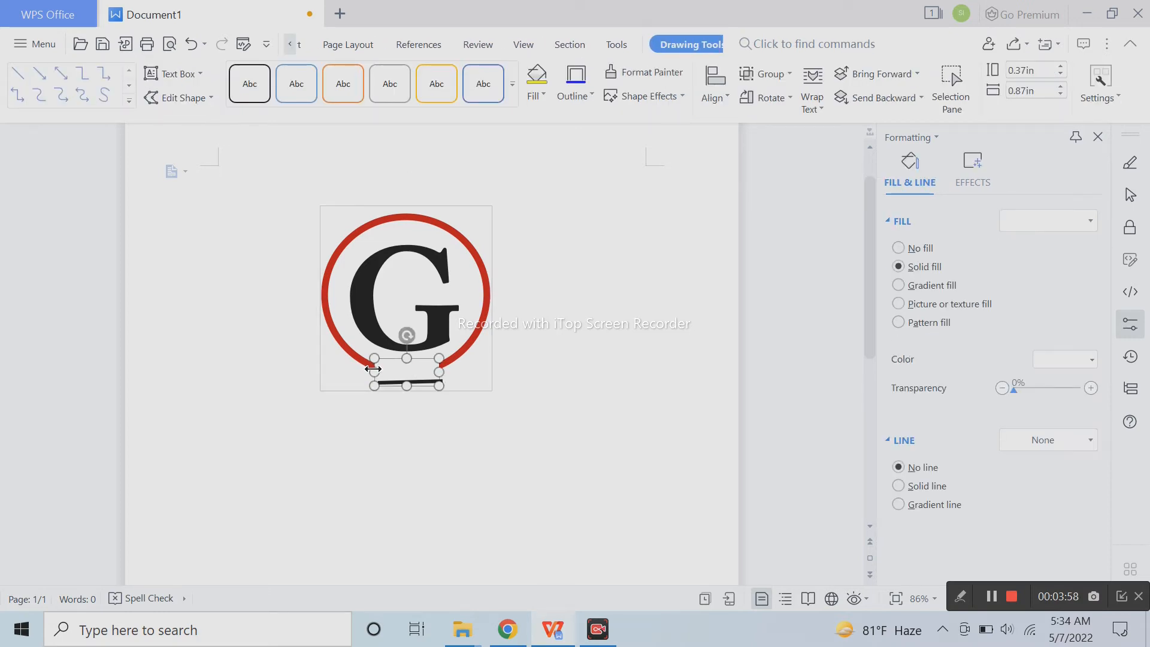
pyautogui.moveTo(372, 369); pyautogui.dragTo(371, 370)
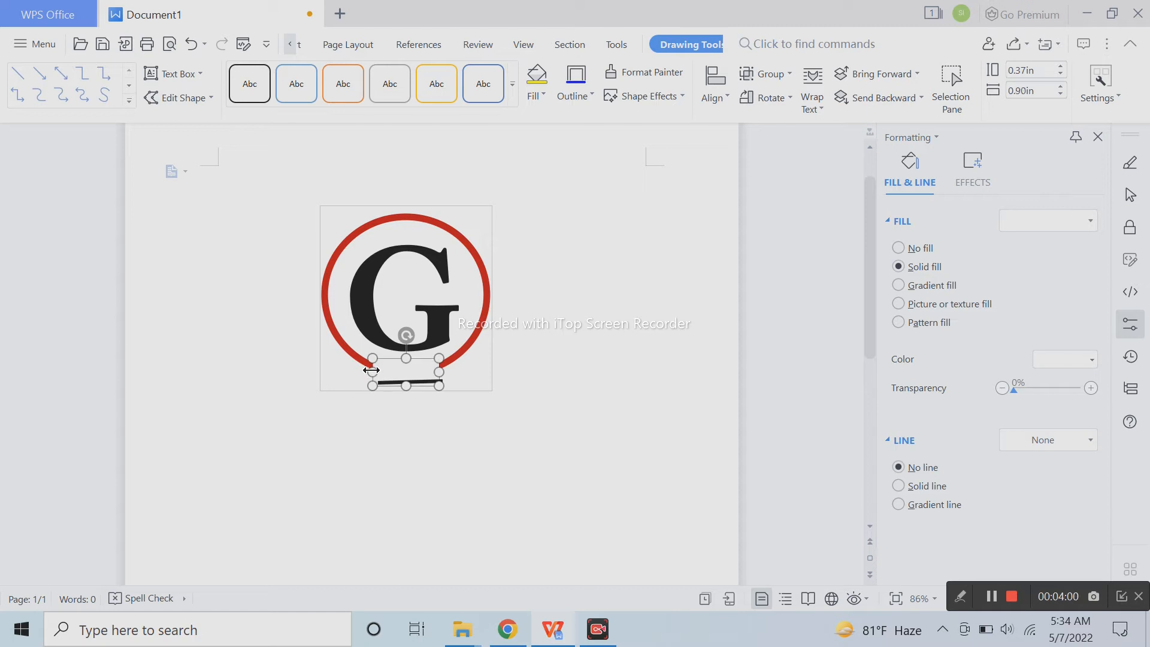
pyautogui.click(572, 379)
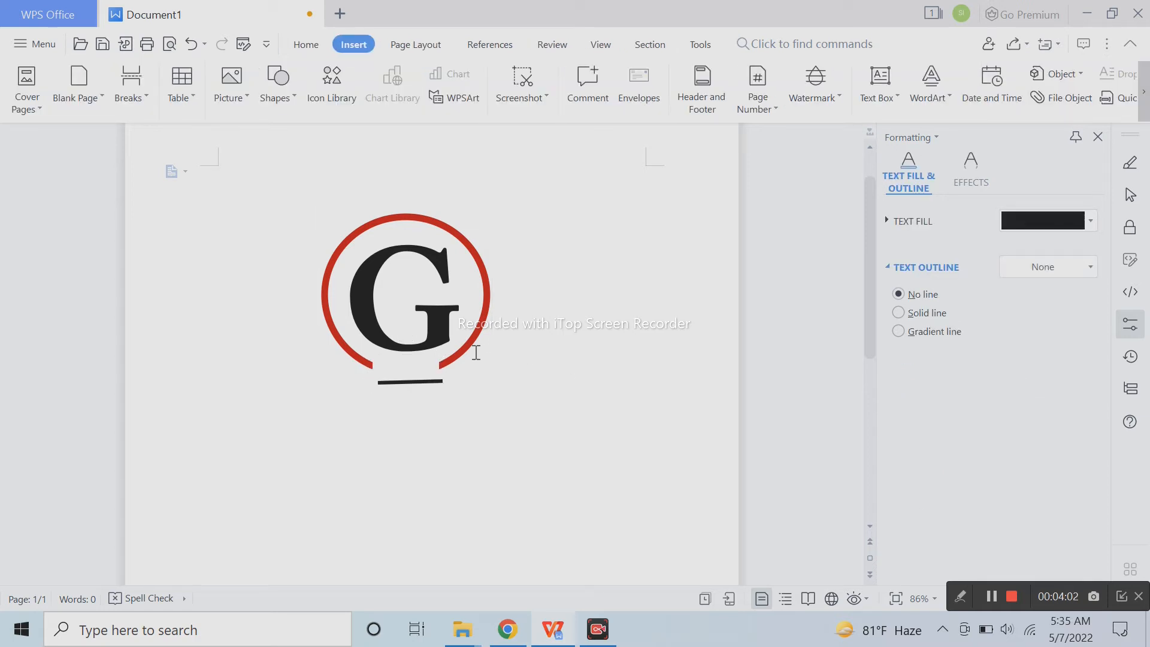
# Nudge the white rectangle slightly right and up to align the circle's gap with the black line
pyautogui.click(429, 376)
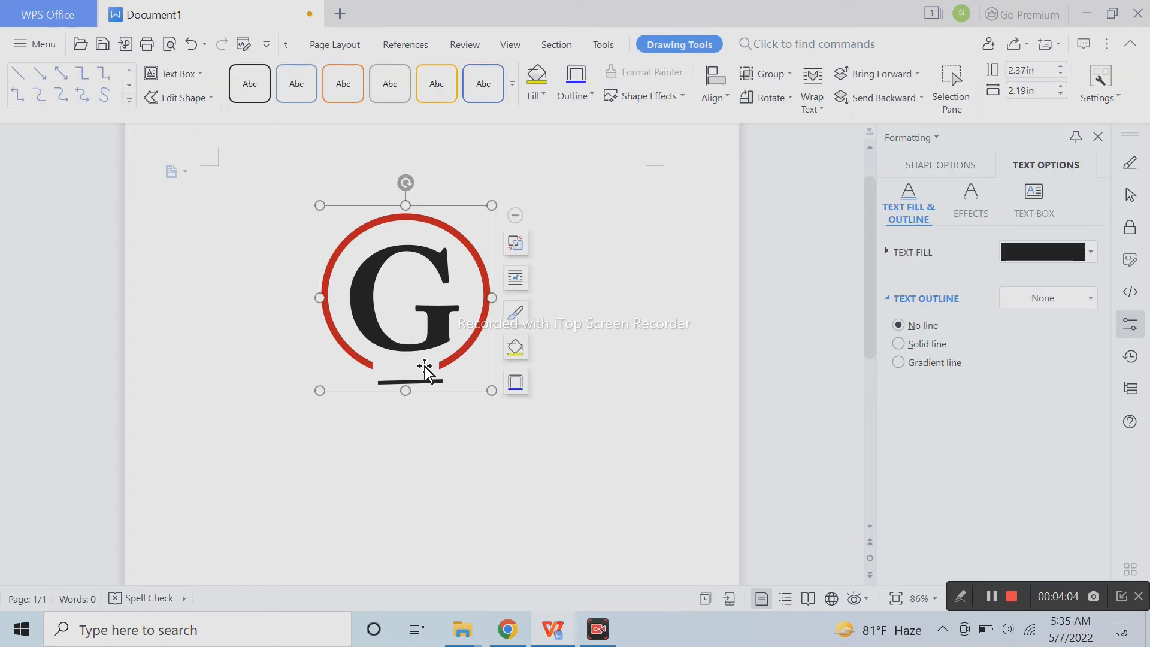
pyautogui.click(426, 373)
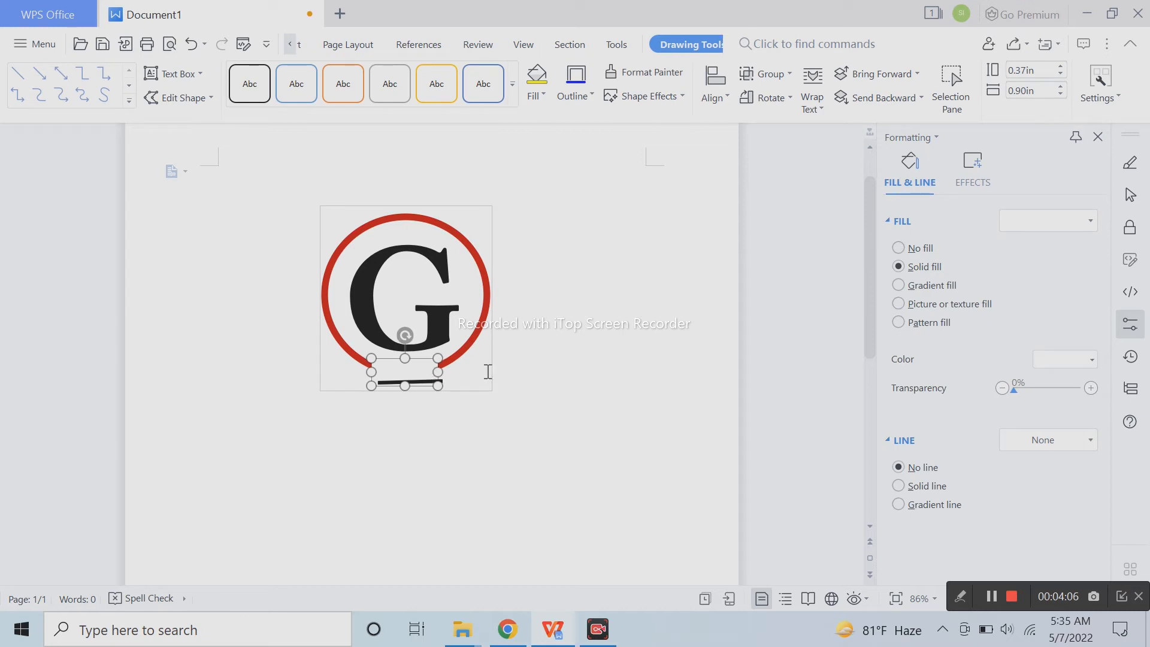
pyautogui.click(533, 374)
pyautogui.click(421, 368)
pyautogui.click(421, 369)
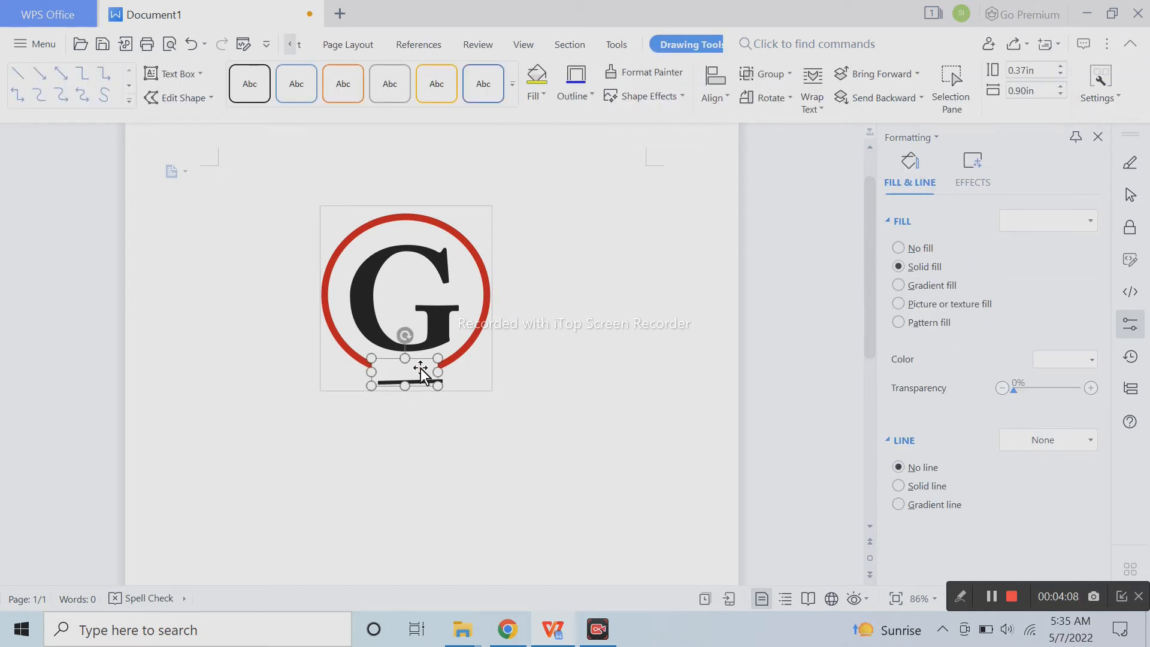
pyautogui.click(532, 378)
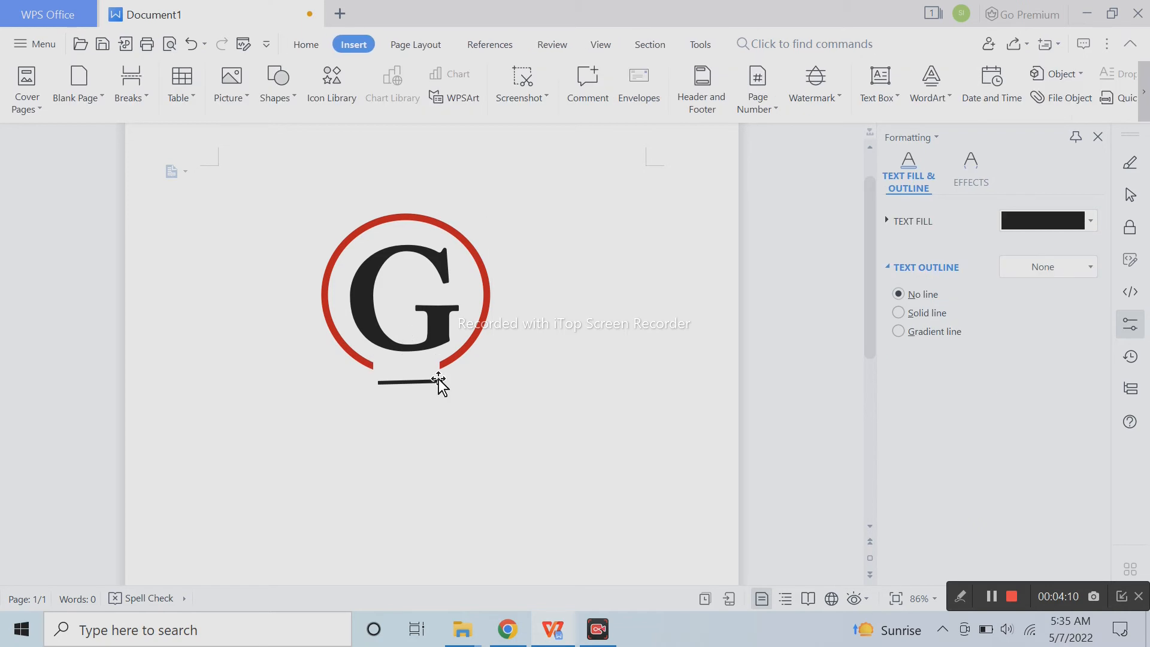
pyautogui.click(418, 372)
pyautogui.click(421, 368)
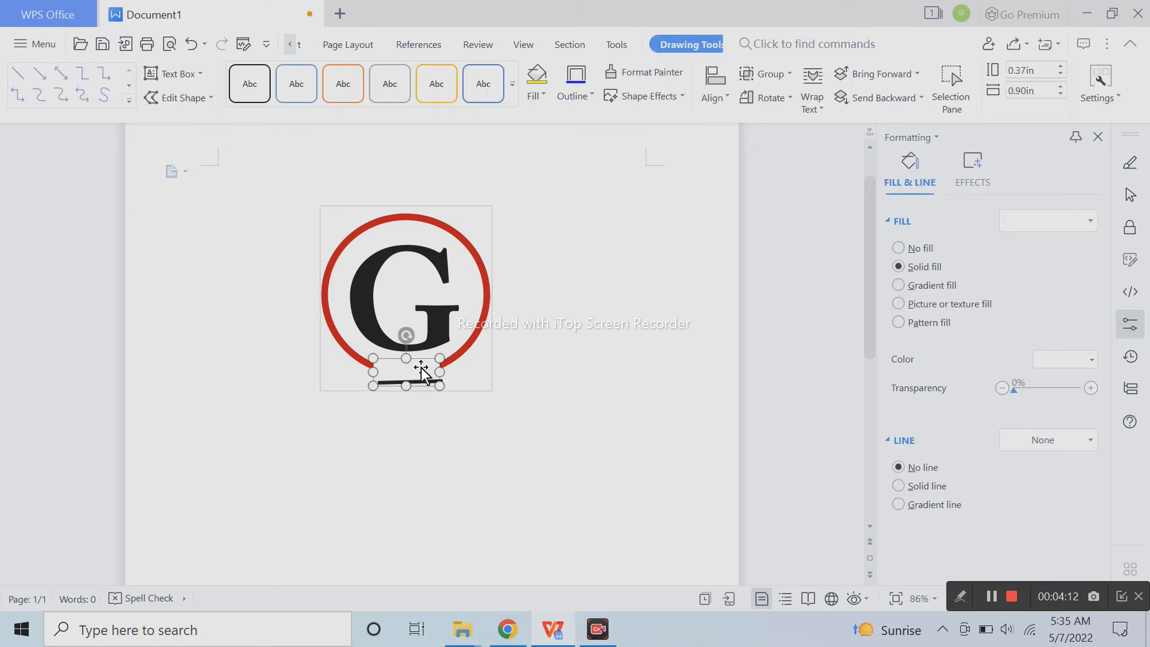
pyautogui.click(507, 387)
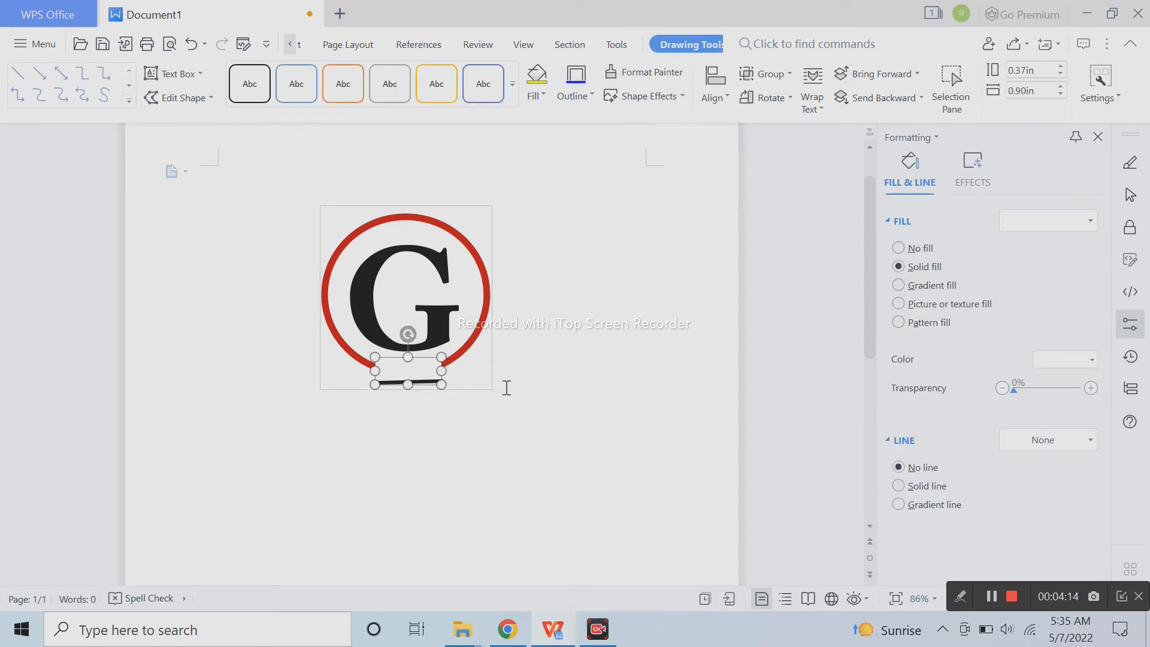
# Duplicate the black line just below the original and shorten the copy to about 0.64 in
pyautogui.click(430, 383)
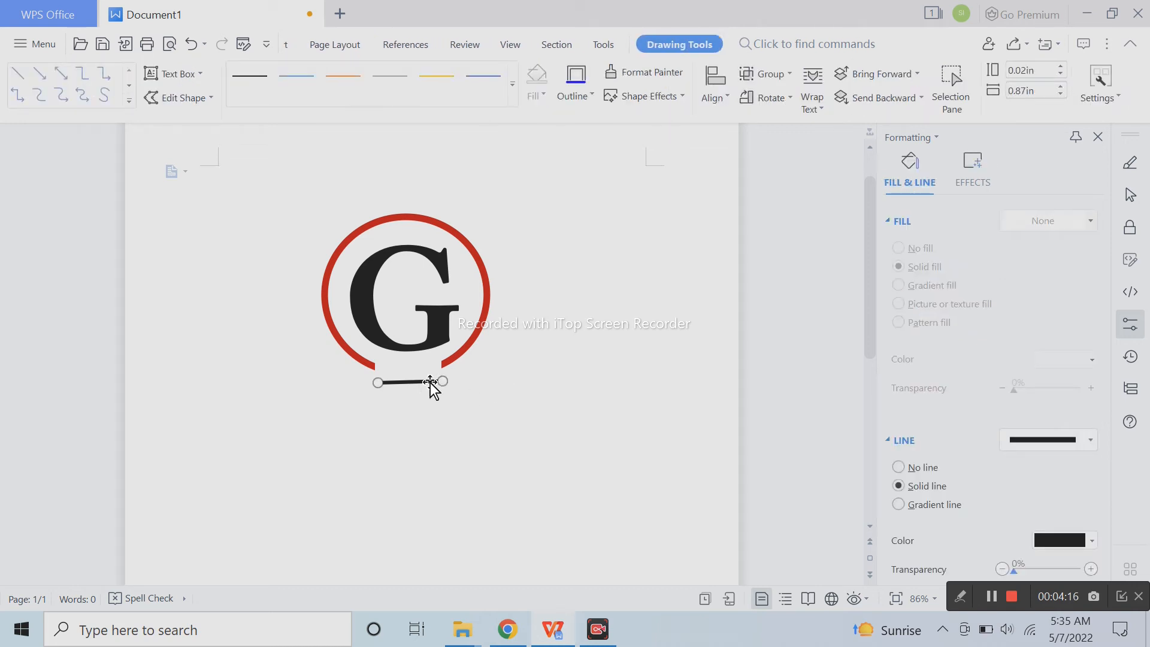
pyautogui.click(477, 390)
pyautogui.moveTo(429, 381)
pyautogui.mouseDown()
pyautogui.moveTo(441, 390)
pyautogui.moveTo(429, 389)
pyautogui.mouseUp()
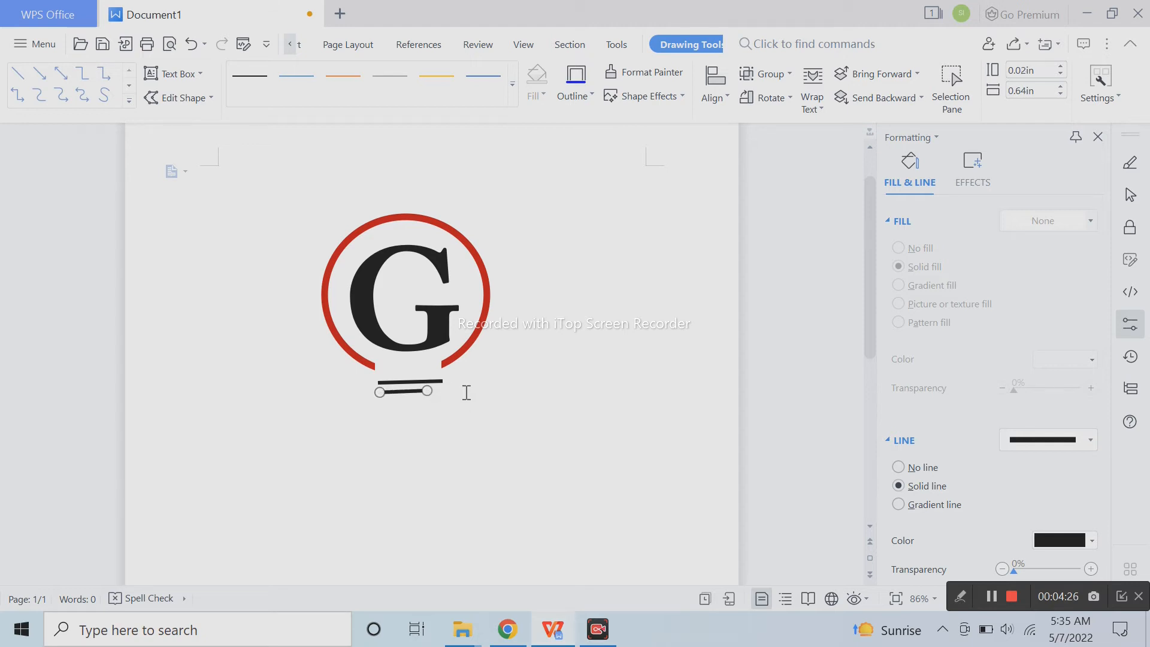
pyautogui.click(425, 404)
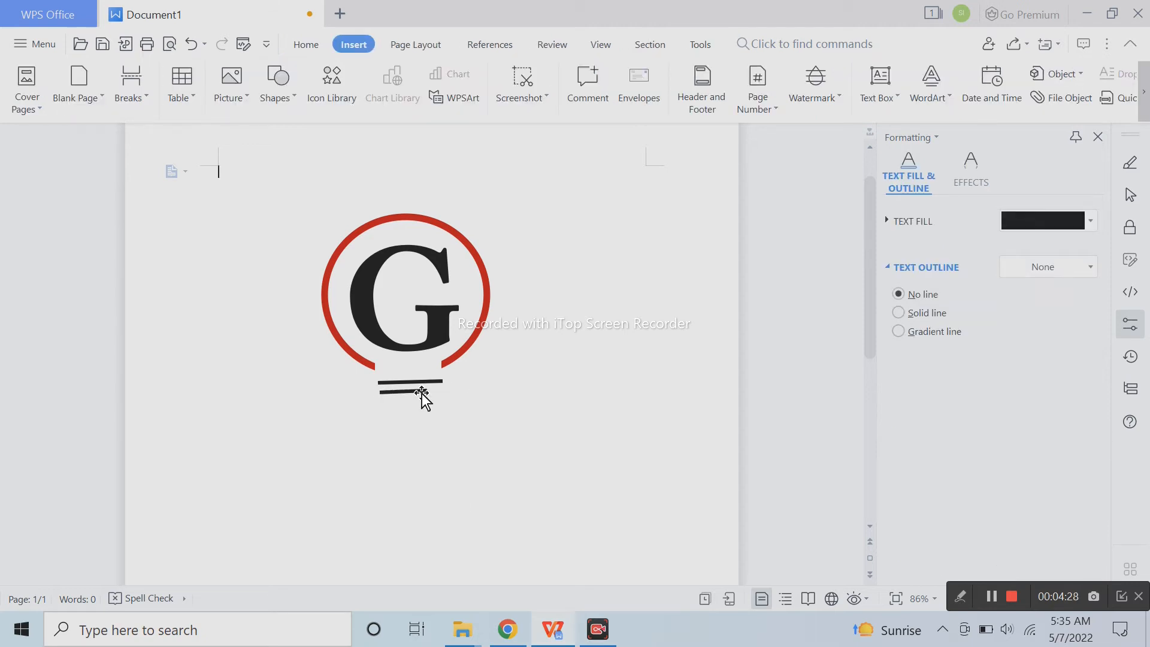
# Centre the shorter line beneath the longer one and adjust its right end to match the upper line's slant
pyautogui.click(422, 392)
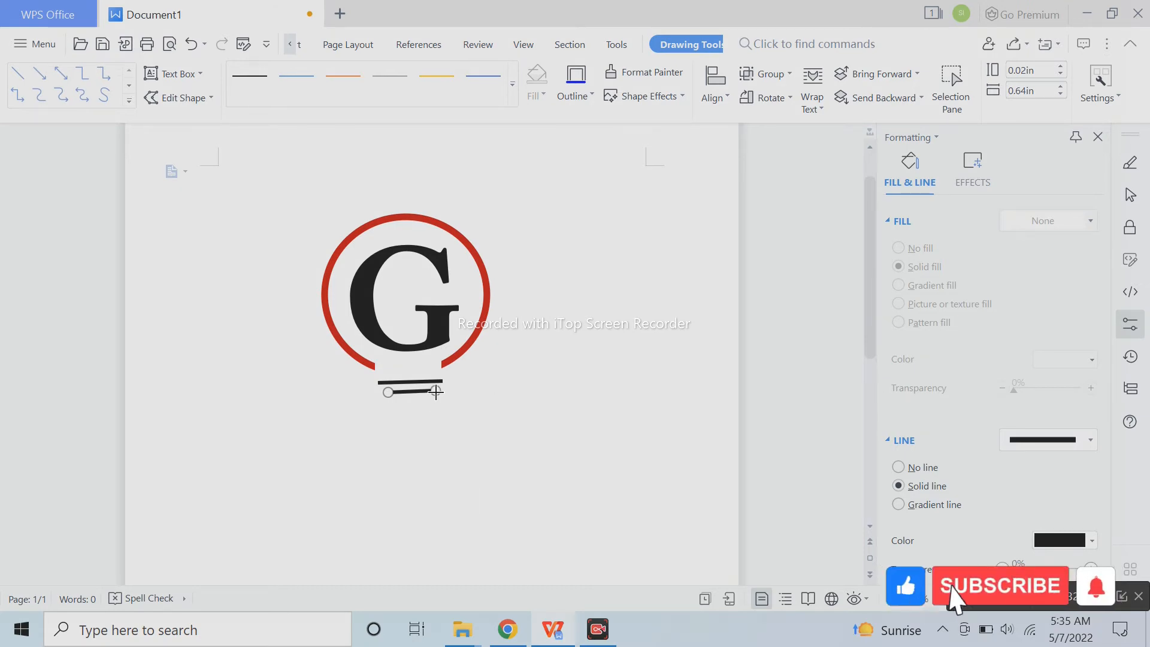
pyautogui.moveTo(436, 391); pyautogui.dragTo(436, 393)
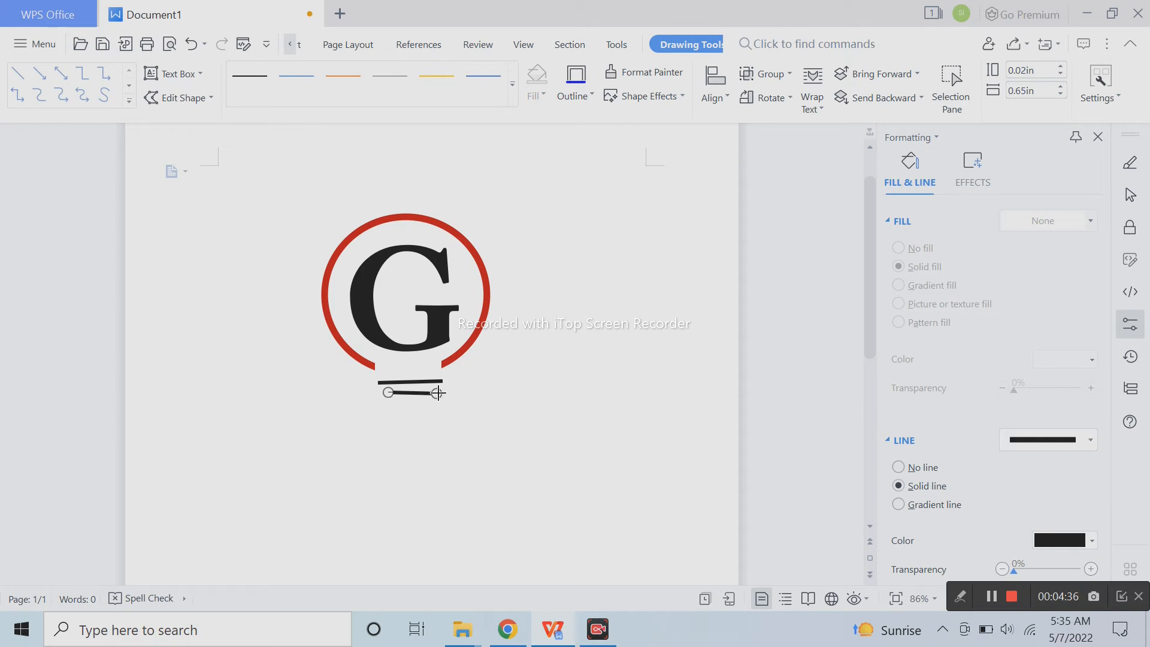
pyautogui.click(479, 395)
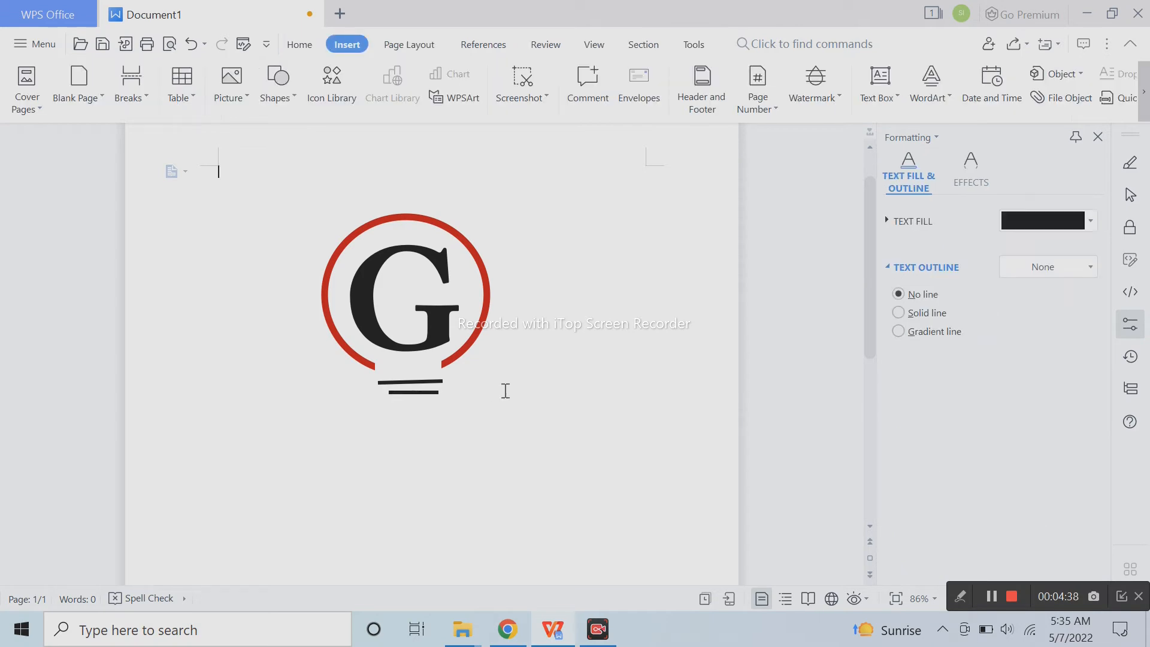
pyautogui.click(437, 382)
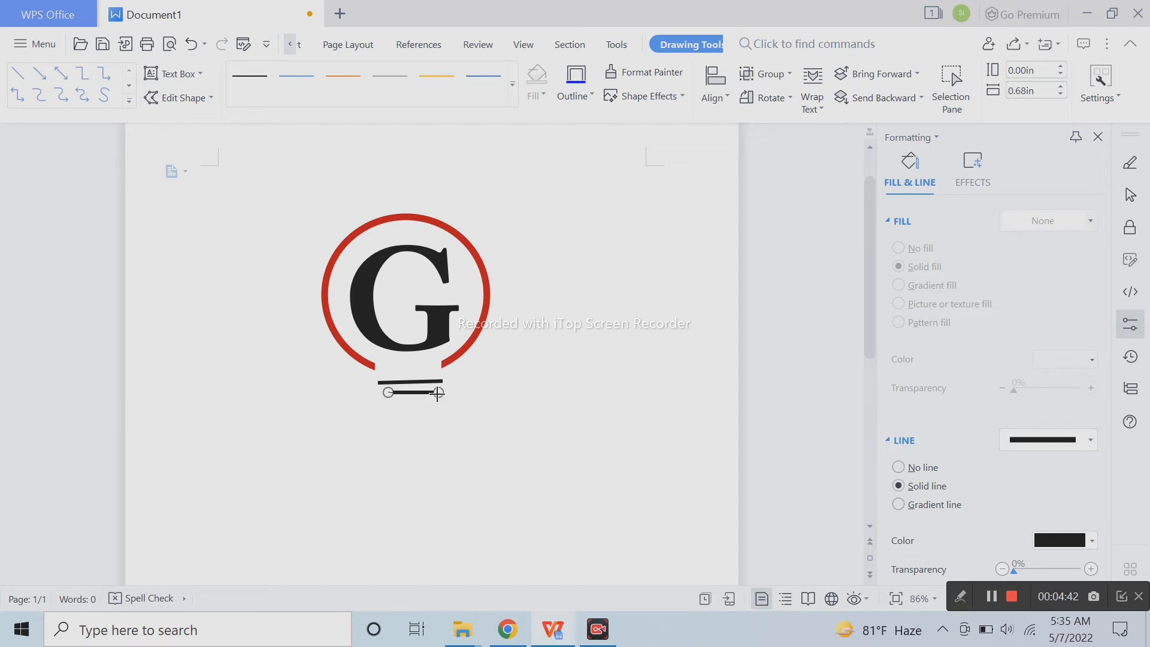
pyautogui.click(496, 394)
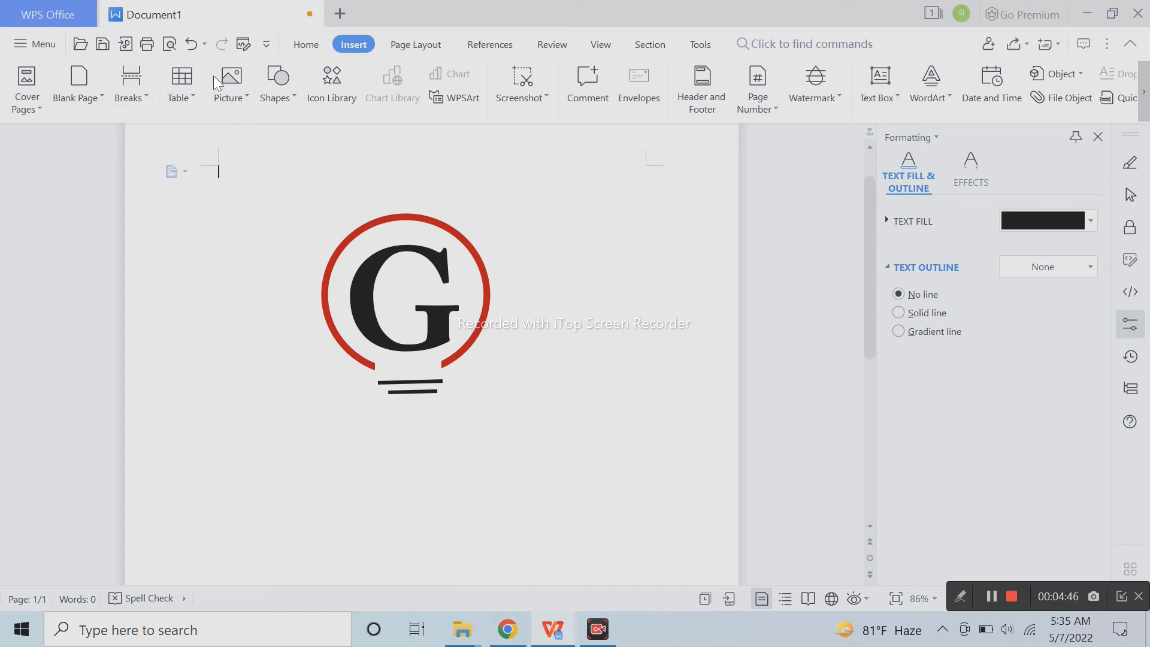
# Draw a wide text box beneath the two lines and enter "G-cust" in it
pyautogui.click(290, 44)
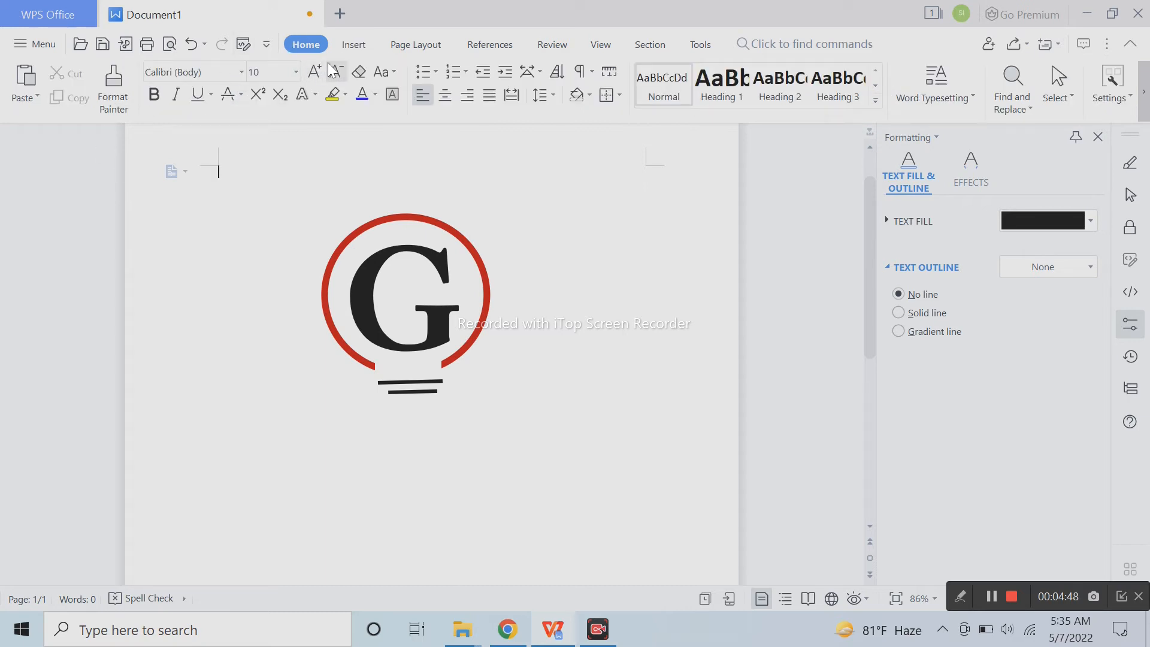
pyautogui.click(363, 43)
pyautogui.click(236, 95)
pyautogui.click(272, 91)
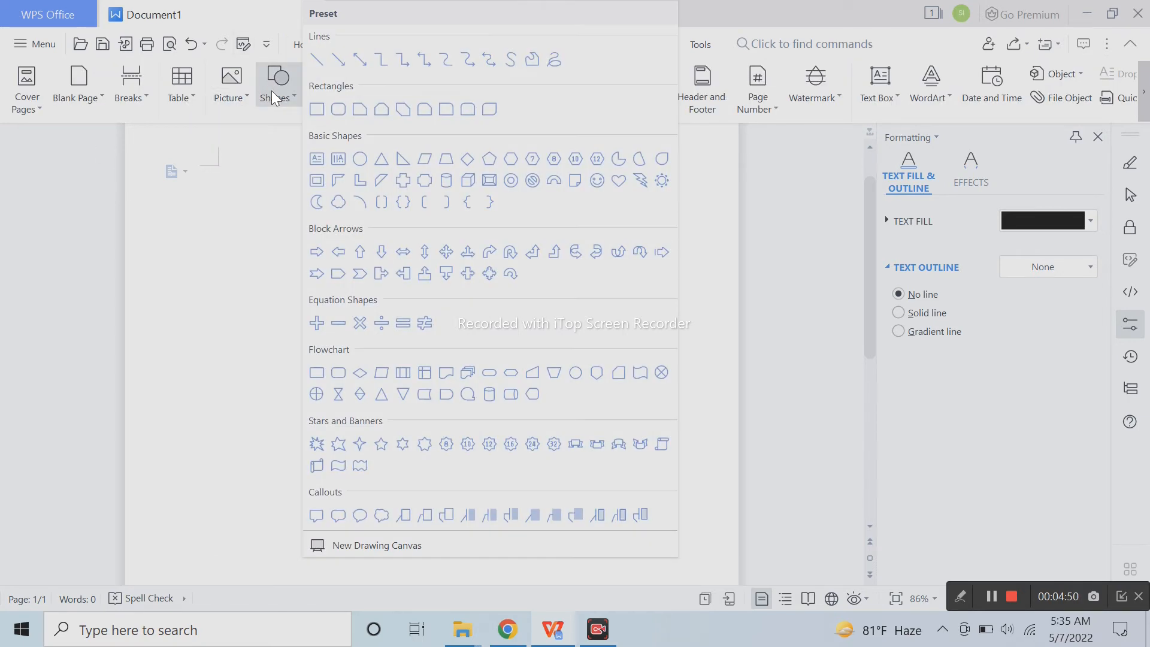
pyautogui.click(317, 159)
pyautogui.moveTo(291, 402); pyautogui.dragTo(526, 444)
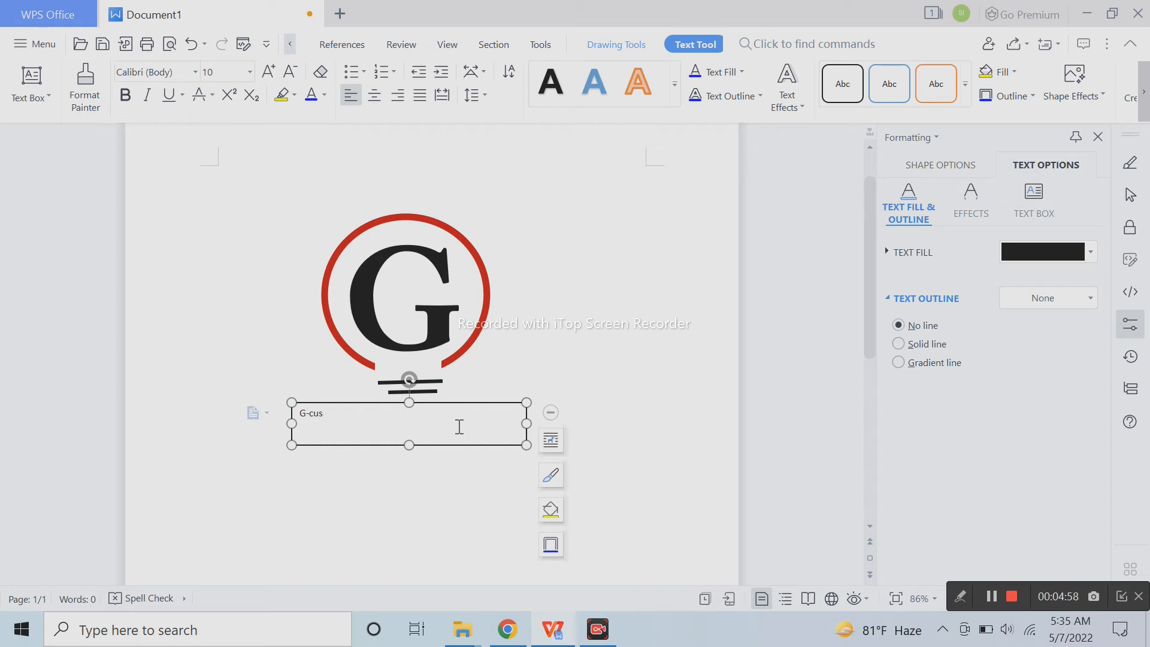
# Enlarge the "G-cust" text to size 48 and centre it in its text box
pyautogui.hotkey('ctrl', 'a')
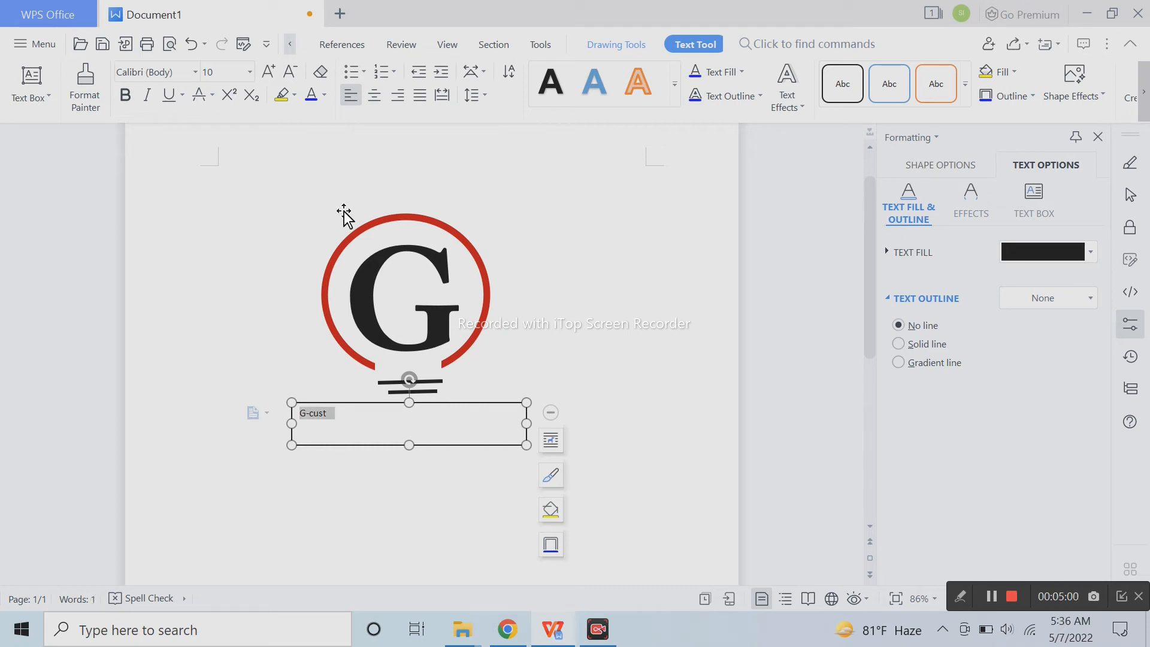
pyautogui.click(269, 72)
pyautogui.click(270, 73)
pyautogui.click(269, 72)
pyautogui.click(270, 73)
pyautogui.click(269, 72)
pyautogui.click(269, 73)
pyautogui.click(270, 73)
pyautogui.click(270, 73)
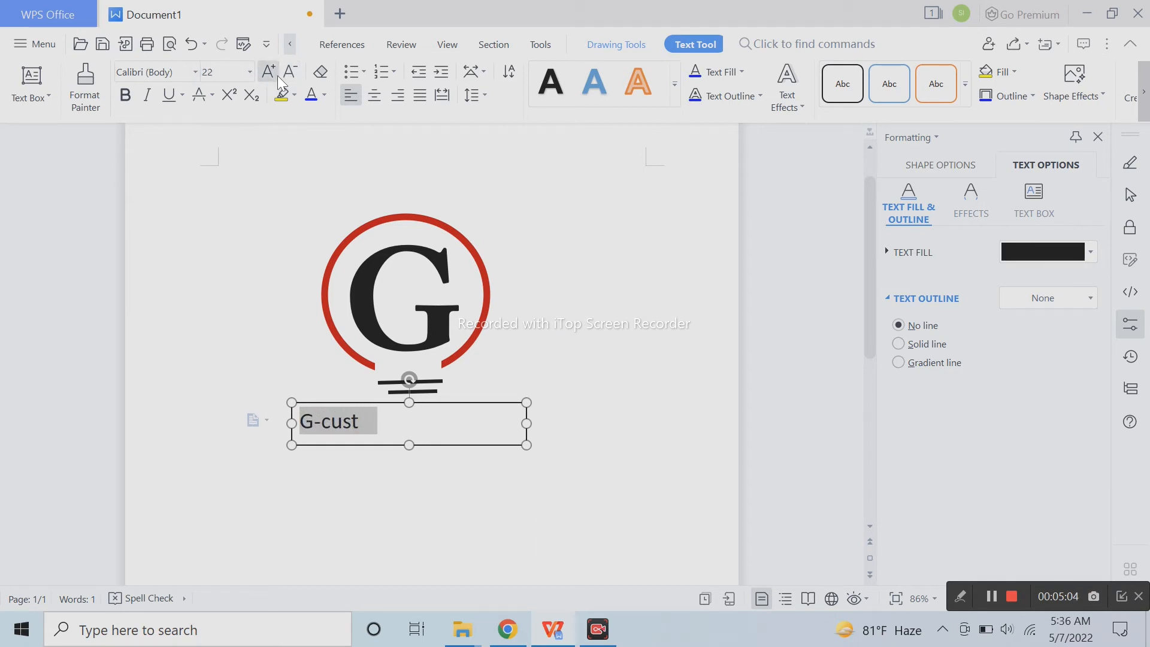
pyautogui.click(270, 72)
pyautogui.click(270, 72)
pyautogui.click(373, 96)
# Resize the text box to fit the "G-cust" text and move it up, centred under the circle
pyautogui.moveTo(527, 423); pyautogui.dragTo(529, 422)
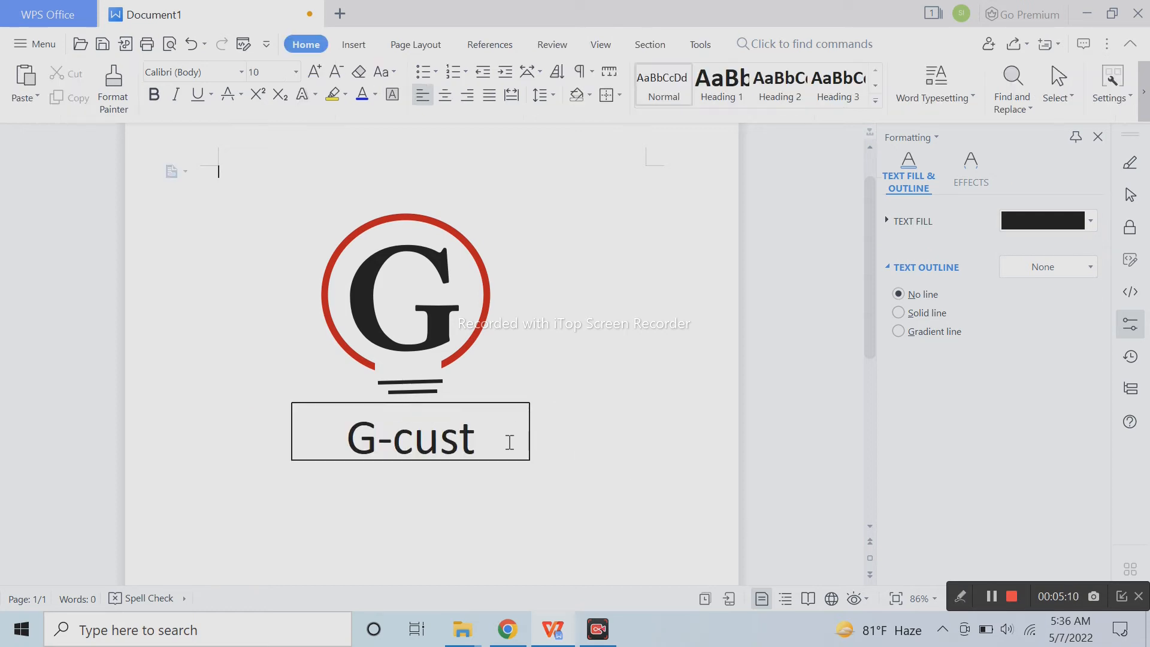
pyautogui.click(526, 457)
pyautogui.moveTo(533, 437); pyautogui.dragTo(467, 378)
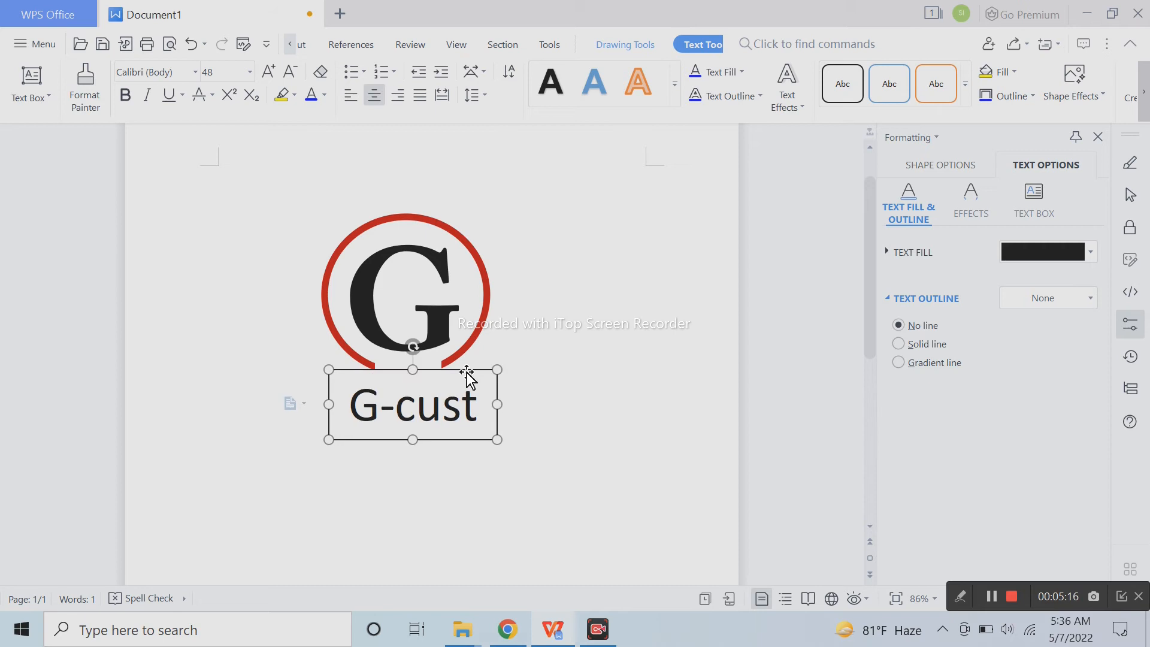
# Remove the fill and outline of the "G-cust" text box
pyautogui.click(929, 163)
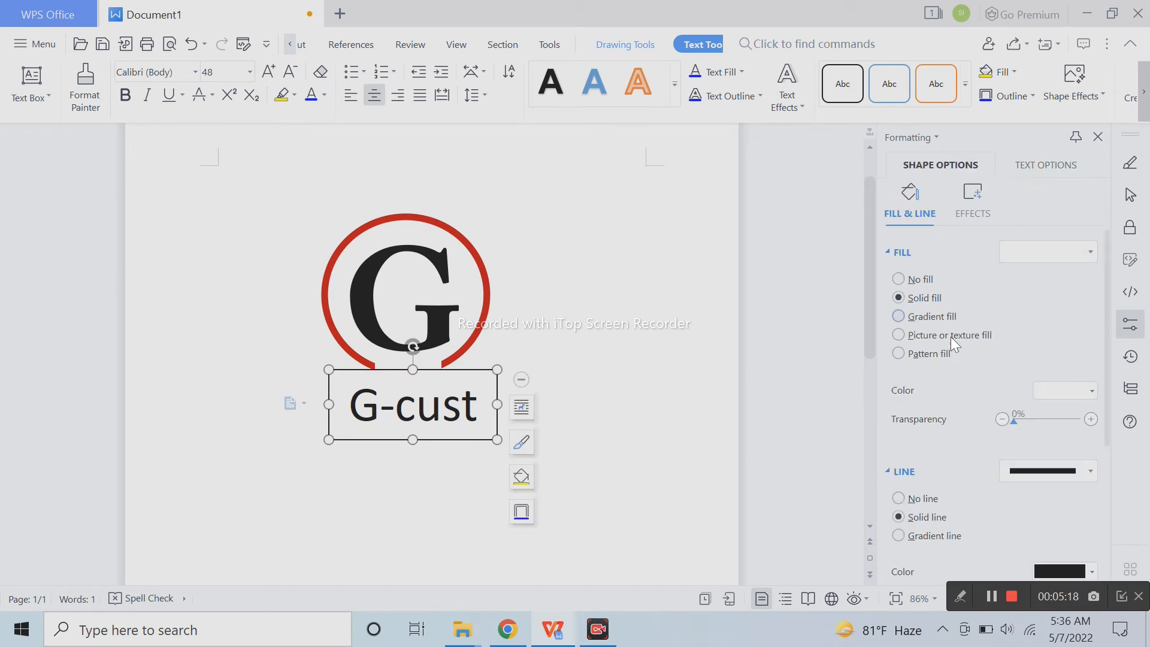
pyautogui.click(911, 278)
pyautogui.click(923, 420)
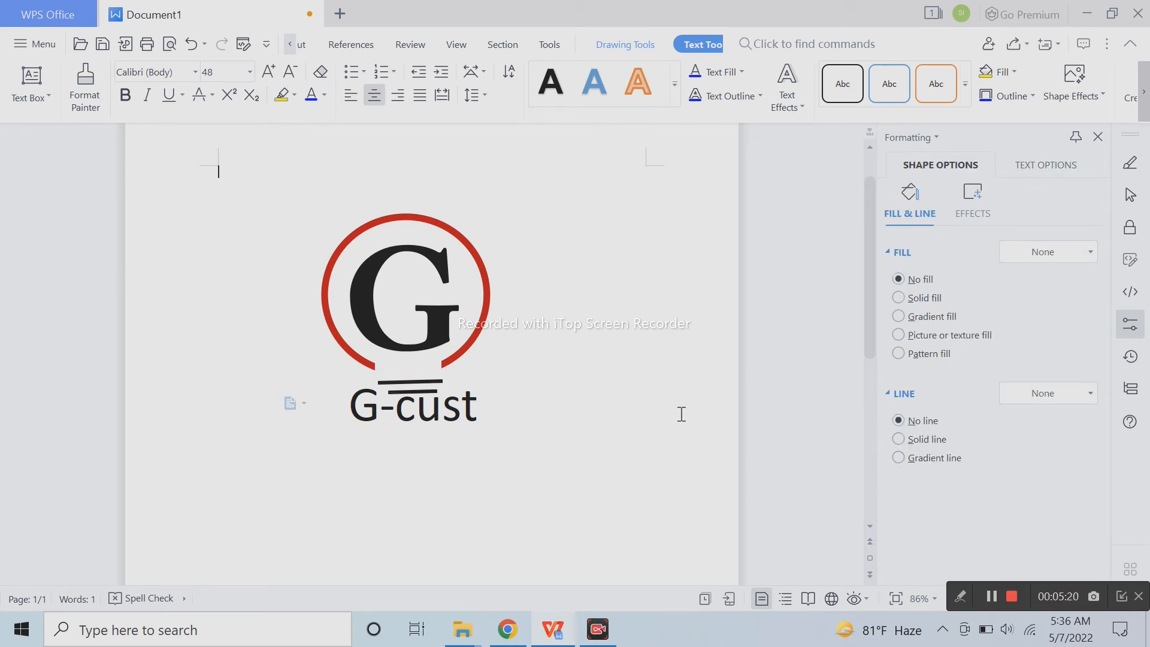
pyautogui.click(683, 413)
# Nudge the "G-cust" text box down so the text sits clear below the two black lines
pyautogui.click(496, 370)
pyautogui.moveTo(488, 369); pyautogui.dragTo(486, 378)
pyautogui.click(534, 372)
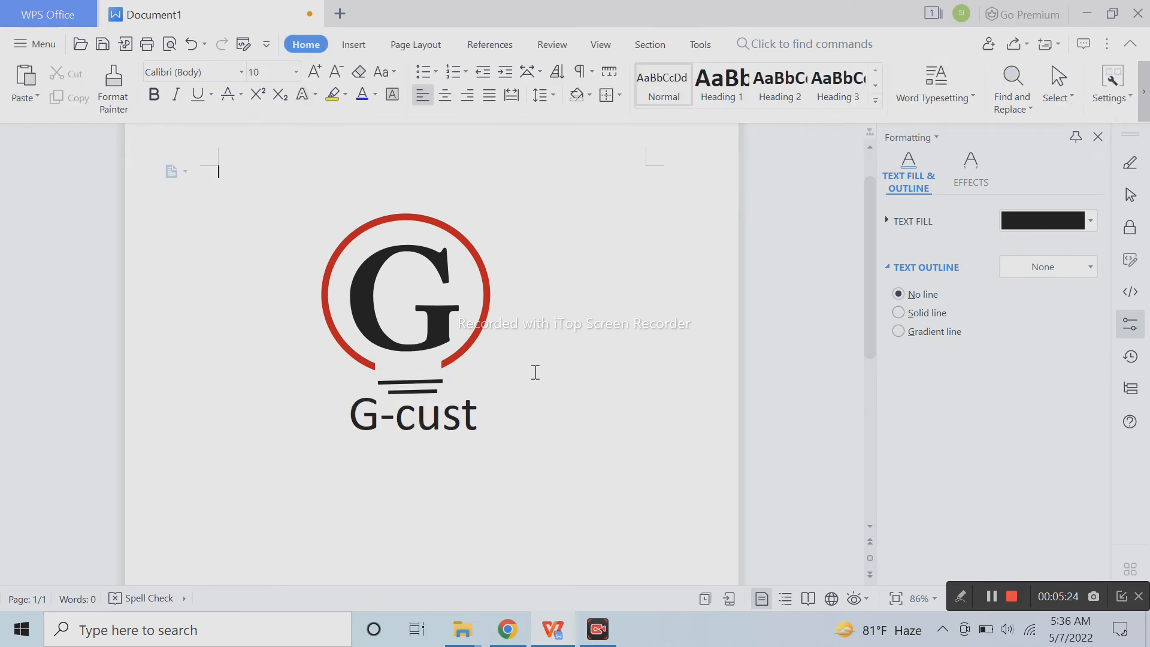
pyautogui.click(442, 382)
pyautogui.click(541, 346)
pyautogui.click(441, 381)
pyautogui.click(467, 386)
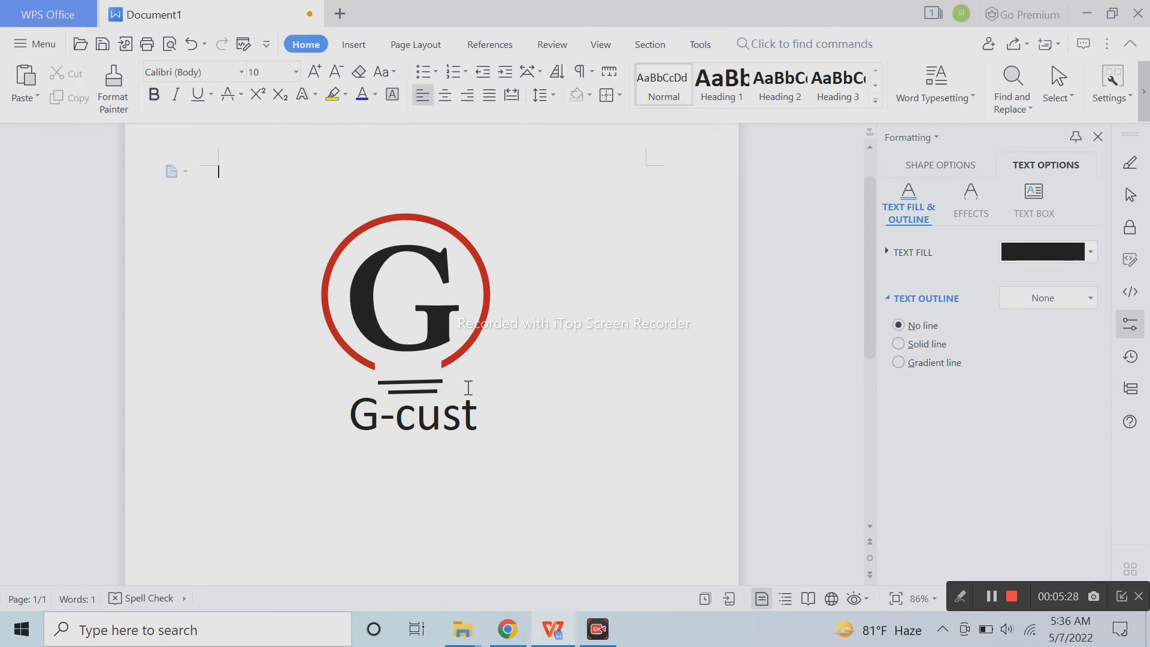
# Move the "G-cust" text box slightly lower and straighten the upper black line so it runs horizontally
pyautogui.click(460, 413)
pyautogui.moveTo(458, 450); pyautogui.dragTo(461, 464)
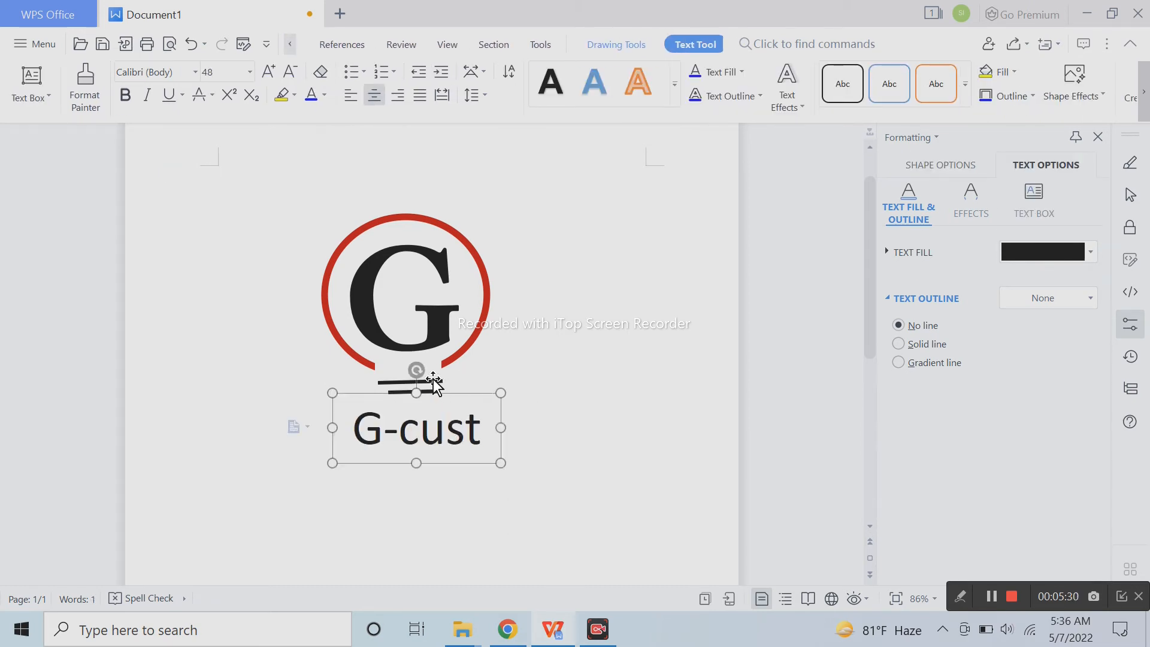
pyautogui.click(389, 382)
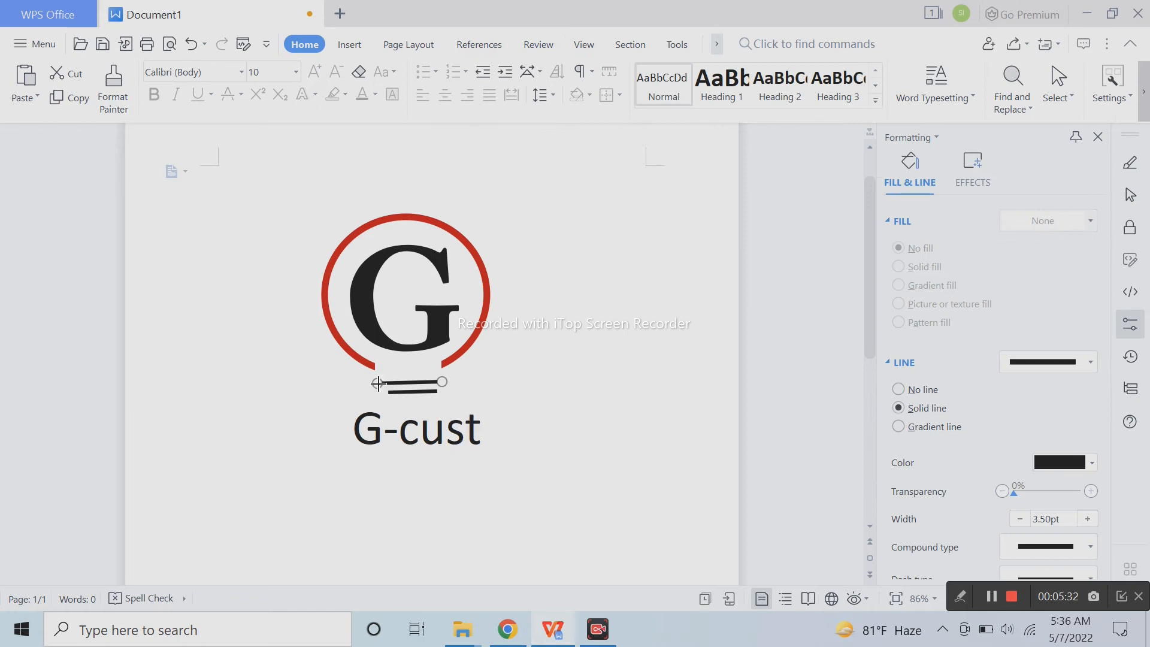
pyautogui.click(643, 387)
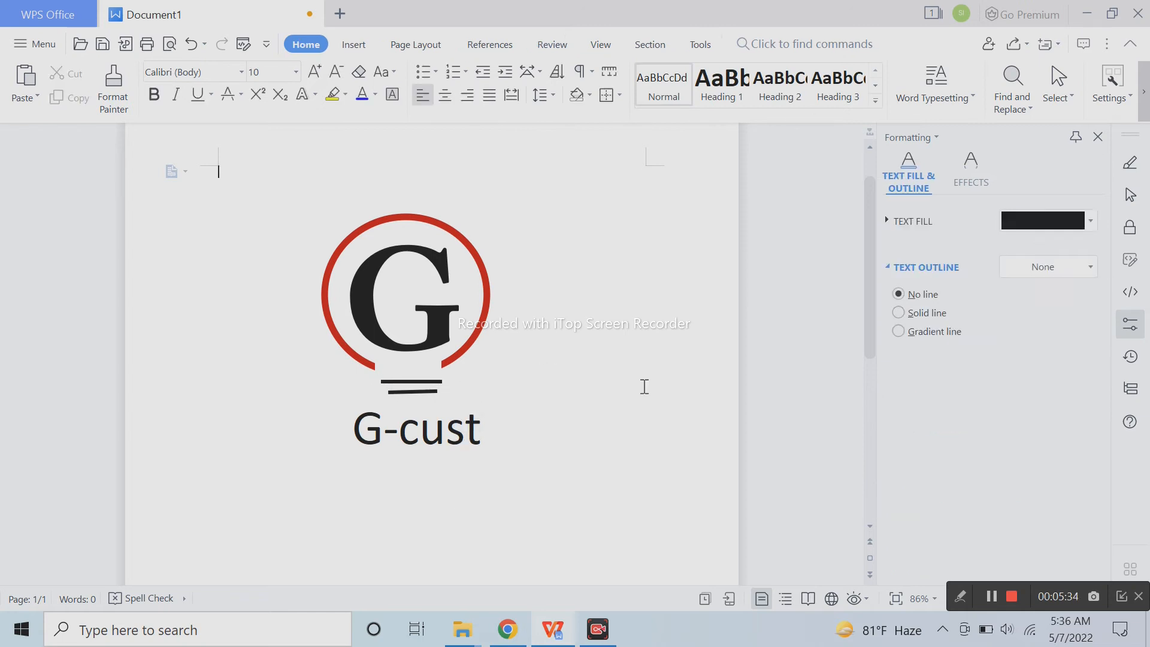
# Lengthen the upper black line slightly at its right end
pyautogui.click(424, 394)
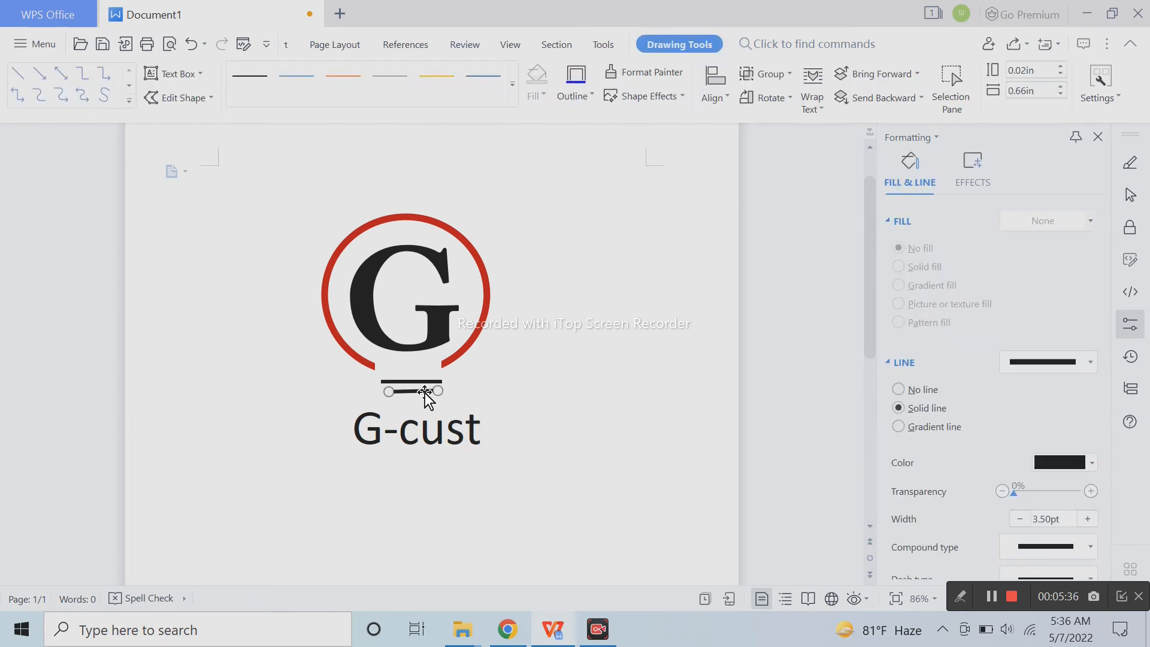
pyautogui.click(439, 382)
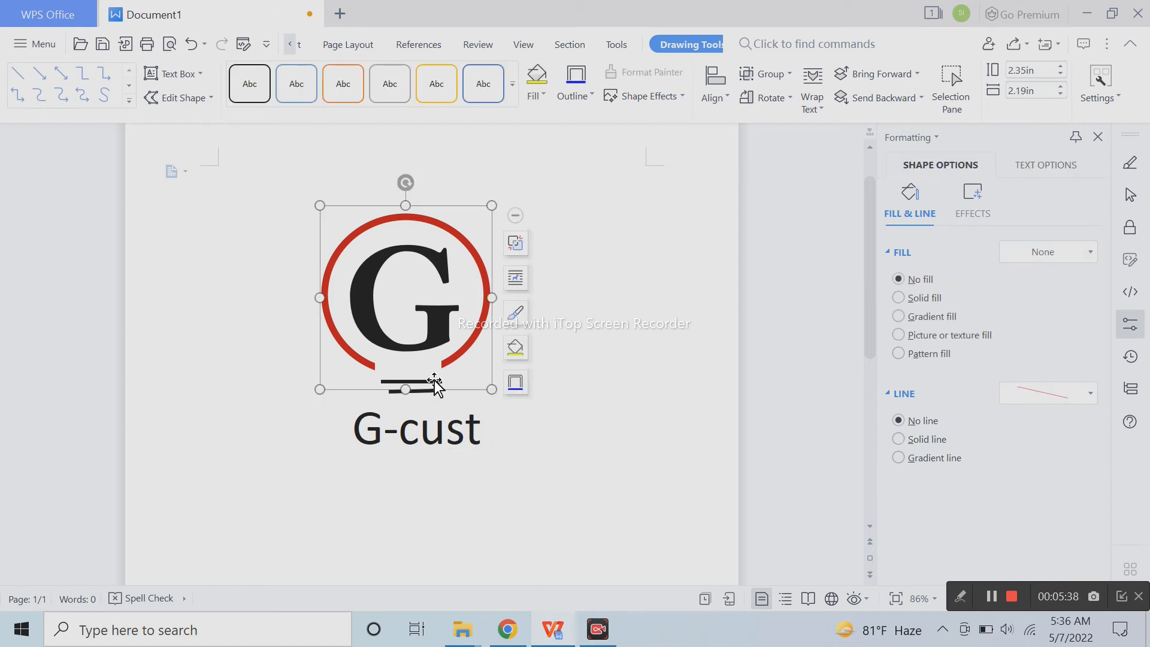
pyautogui.click(600, 363)
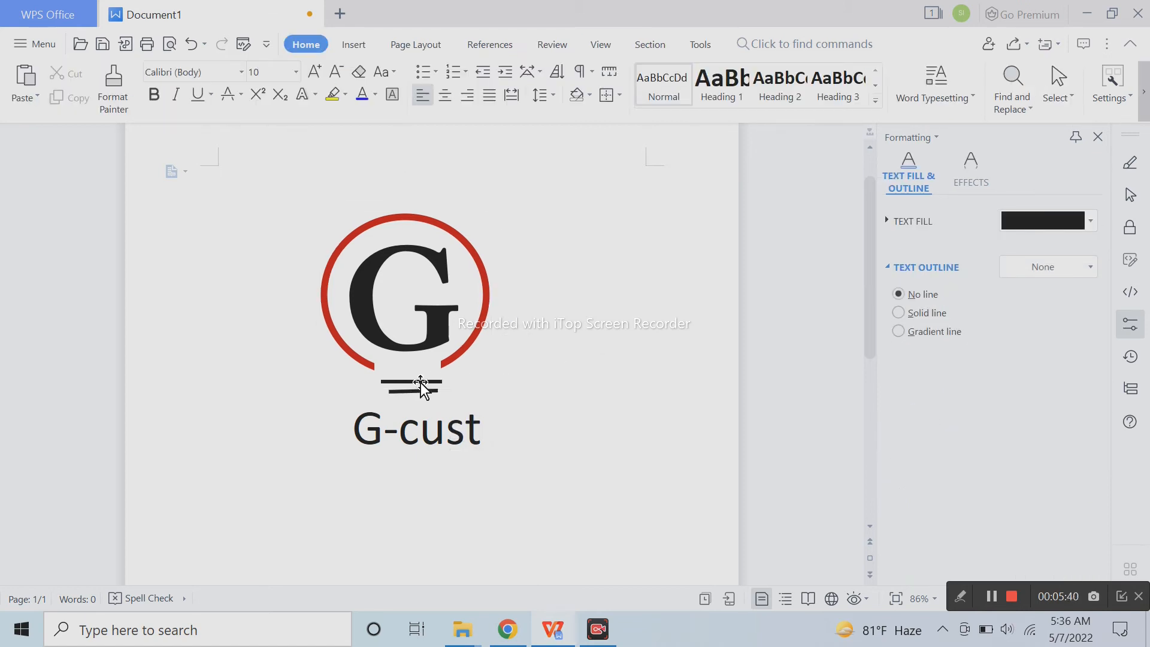
pyautogui.click(421, 383)
pyautogui.moveTo(443, 381); pyautogui.dragTo(443, 381)
pyautogui.click(512, 377)
# Replace "cust" with "CUST" in the name below the black lines so it reads "G-CUST"
pyautogui.click(494, 437)
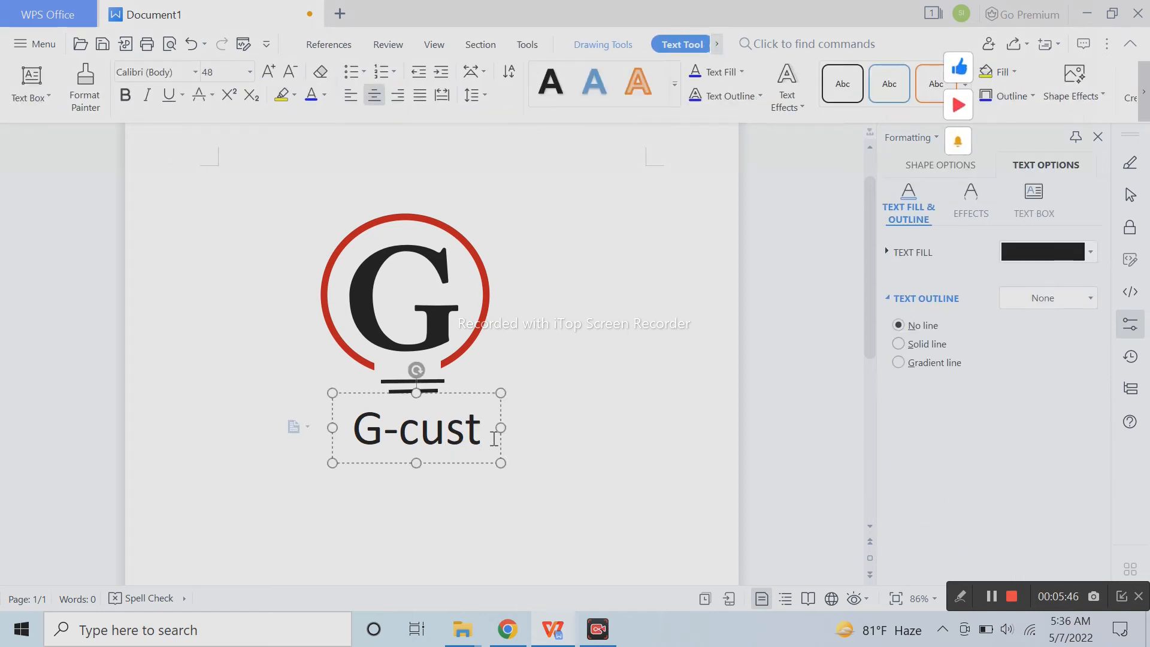
pyautogui.moveTo(495, 437); pyautogui.dragTo(410, 442)
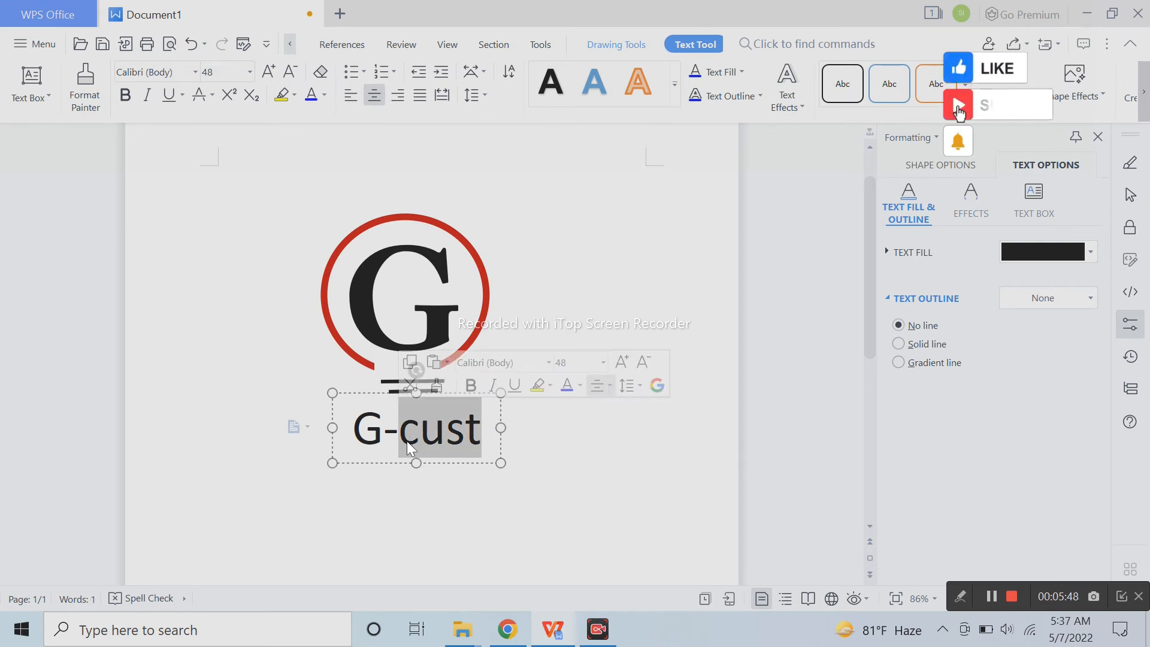
pyautogui.press('BackSpace')
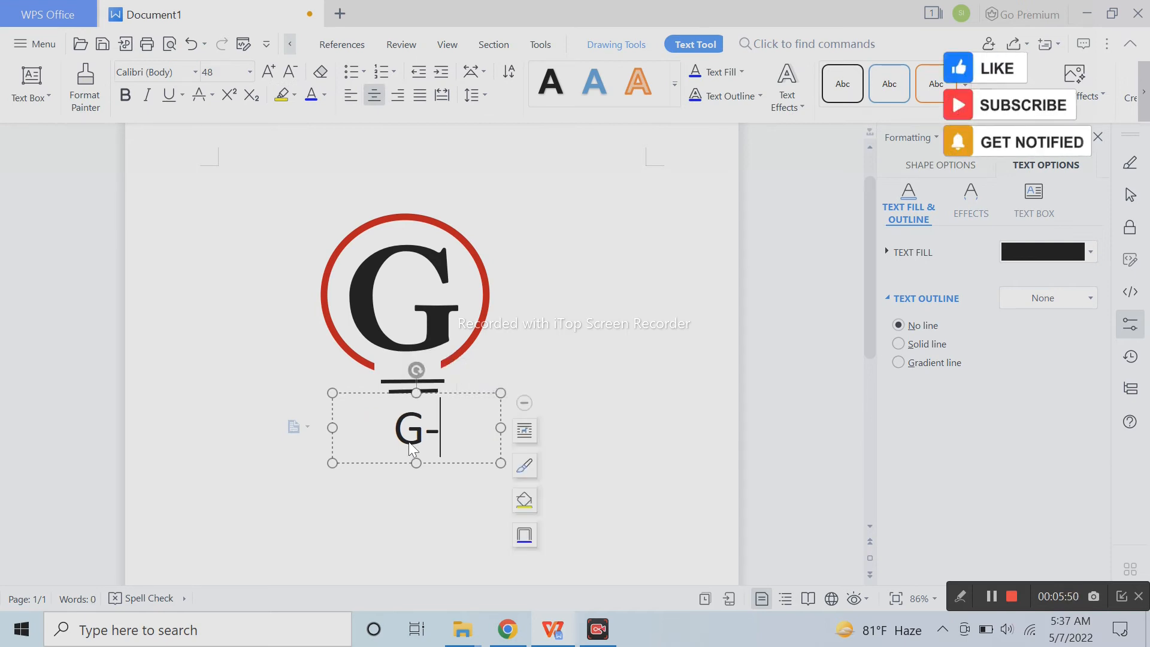
pyautogui.write('CUST')
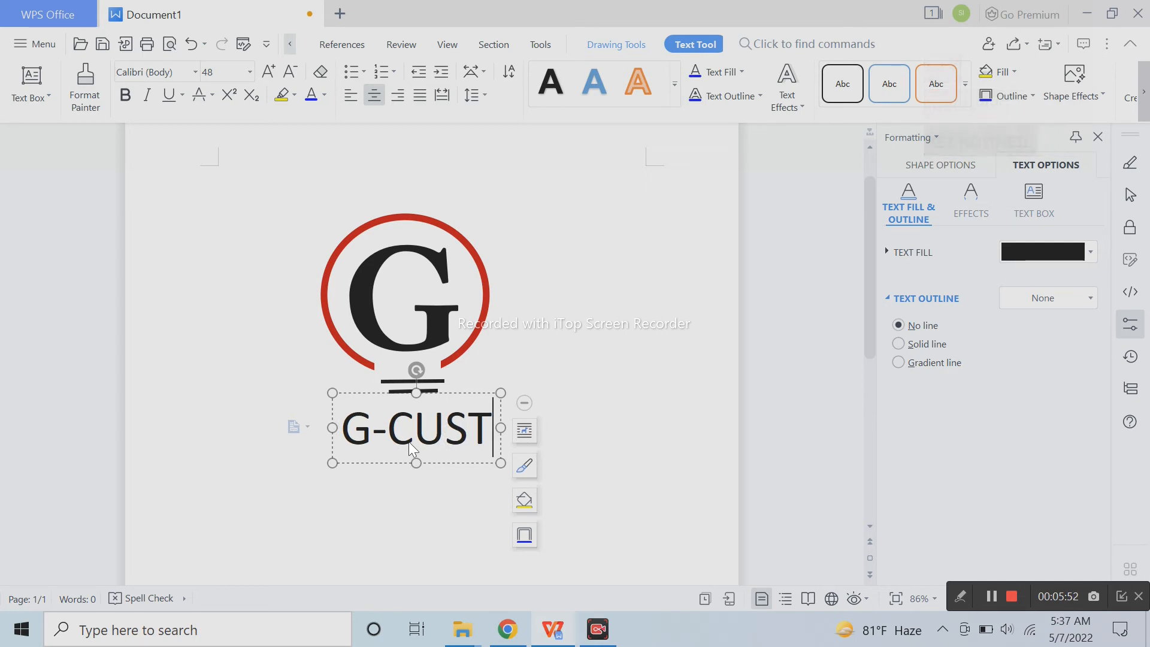
# Add a second line reading "ACADEMY" below "G-CUST" and enlarge the text box to hold it
pyautogui.press('Return')
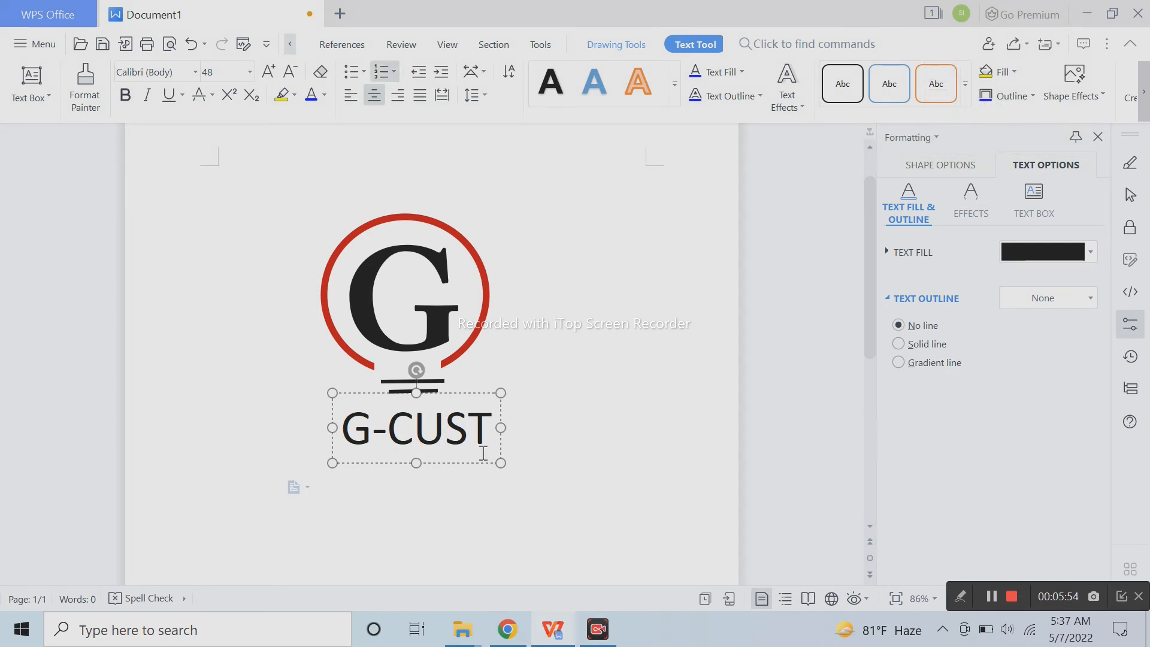
pyautogui.press('Return')
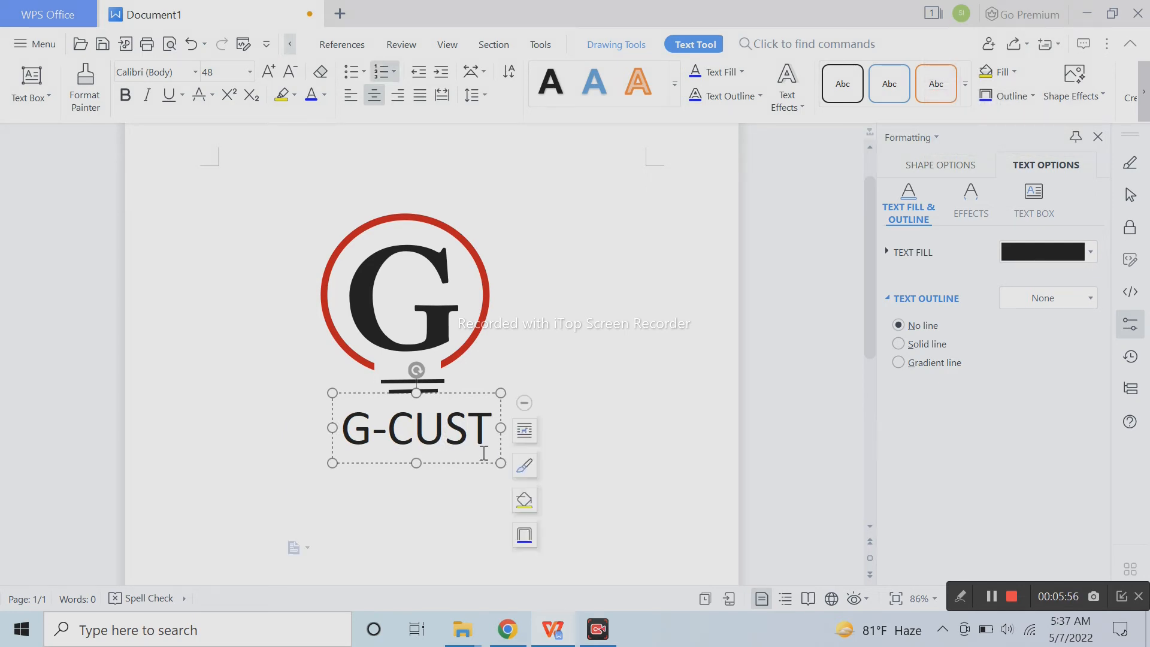
pyautogui.write('H-ACAD')
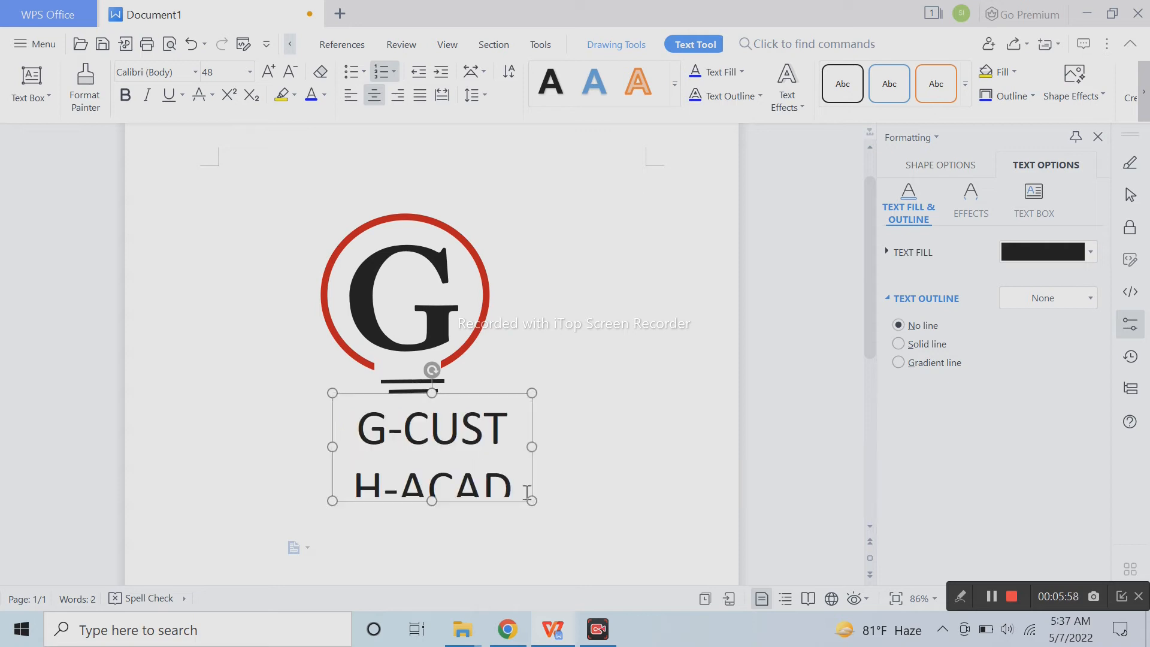
pyautogui.moveTo(496, 397); pyautogui.dragTo(480, 386)
pyautogui.moveTo(516, 490); pyautogui.dragTo(561, 541)
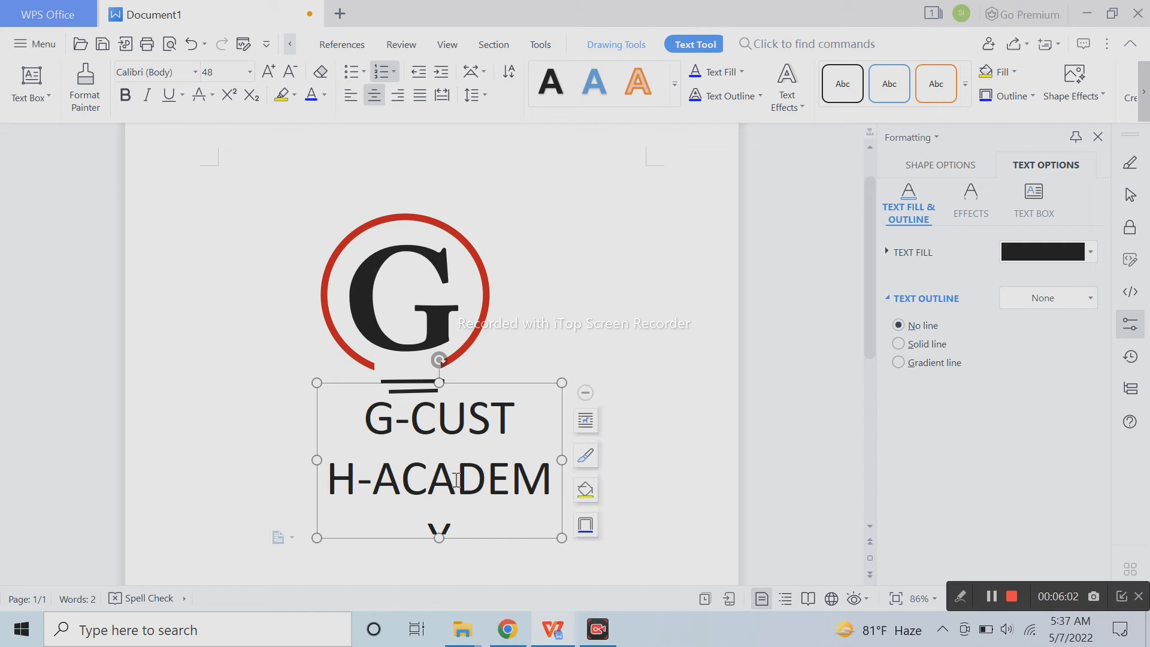
pyautogui.click(380, 479)
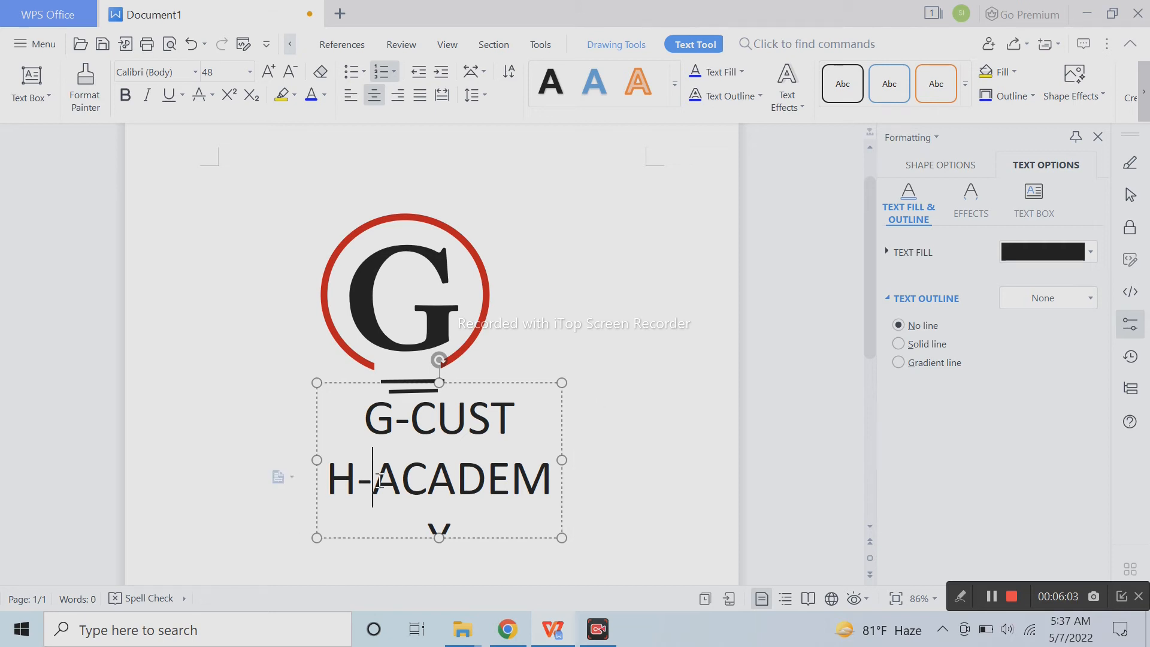
pyautogui.press('BackSpace')
pyautogui.press('BackSpace')
# Reduce "ACADEMY" to font size 26 and shrink the text box around the two lines of text
pyautogui.tripleClick(320, 495)
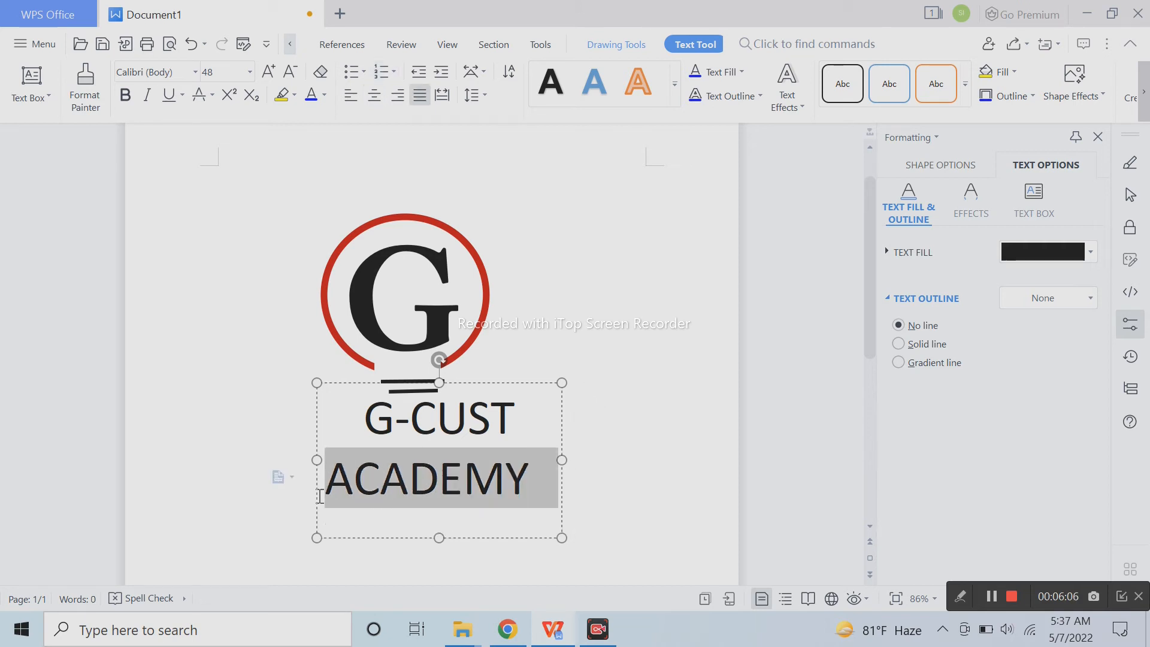
pyautogui.click(294, 72)
pyautogui.click(293, 72)
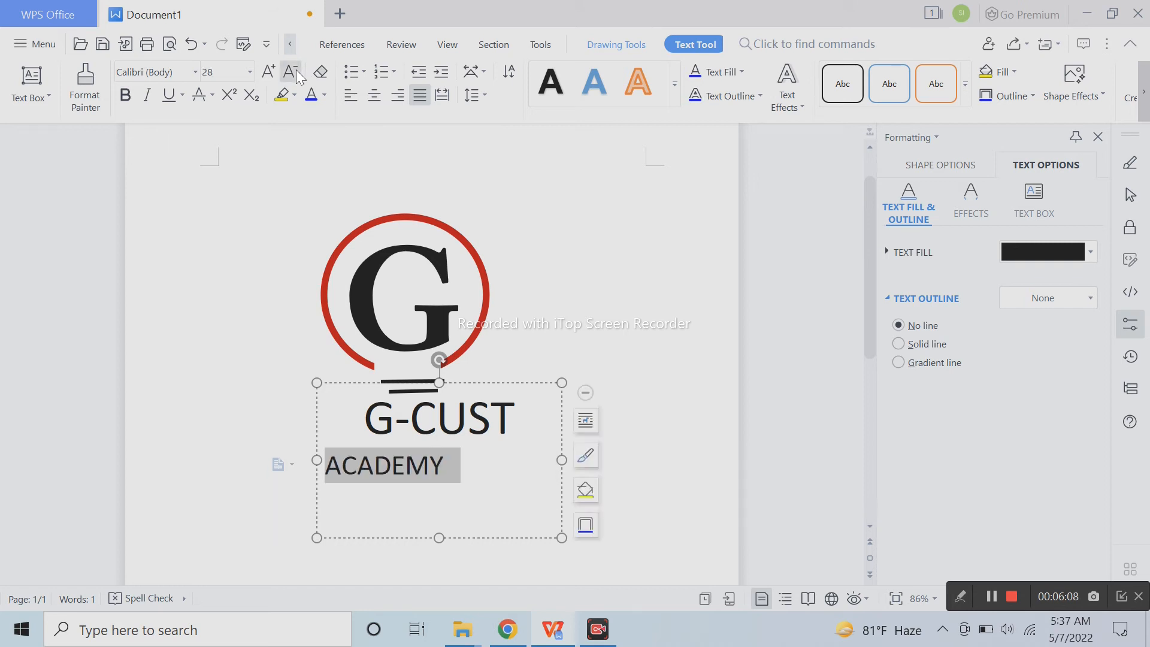
pyautogui.moveTo(562, 538); pyautogui.dragTo(512, 478)
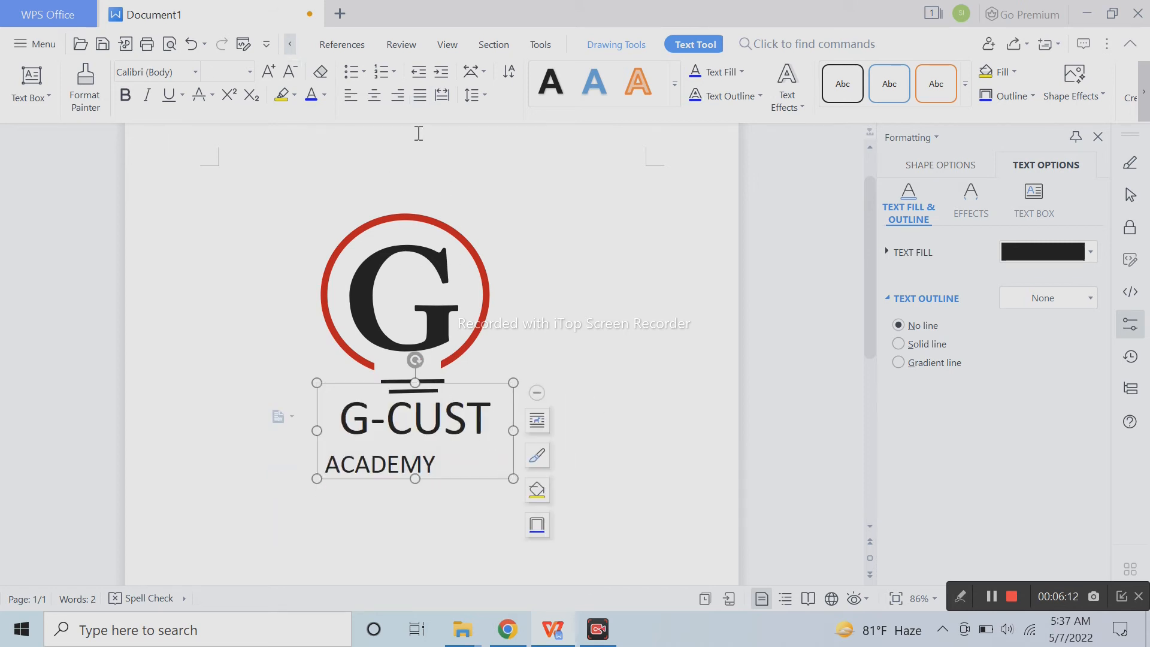
# Centre "ACADEMY" under "G-CUST" and position the text box just below the two black lines
pyautogui.click(376, 96)
pyautogui.moveTo(473, 385); pyautogui.dragTo(467, 378)
pyautogui.click(444, 456)
pyautogui.moveTo(444, 456); pyautogui.dragTo(319, 414)
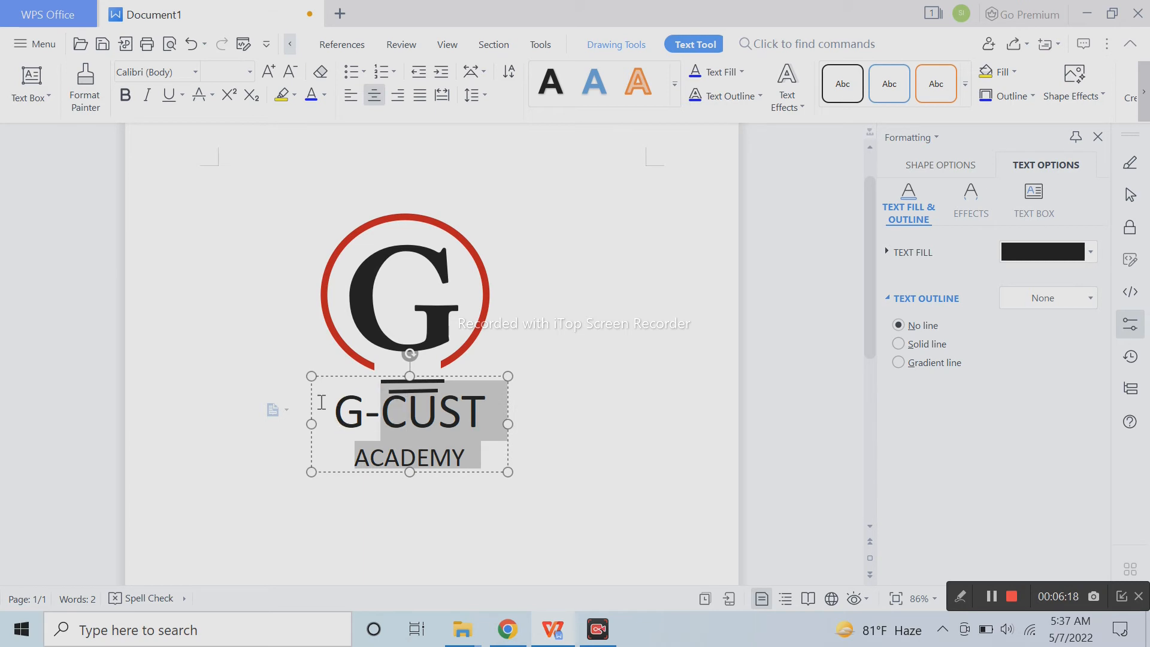
pyautogui.click(485, 415)
pyautogui.moveTo(490, 392); pyautogui.dragTo(495, 410)
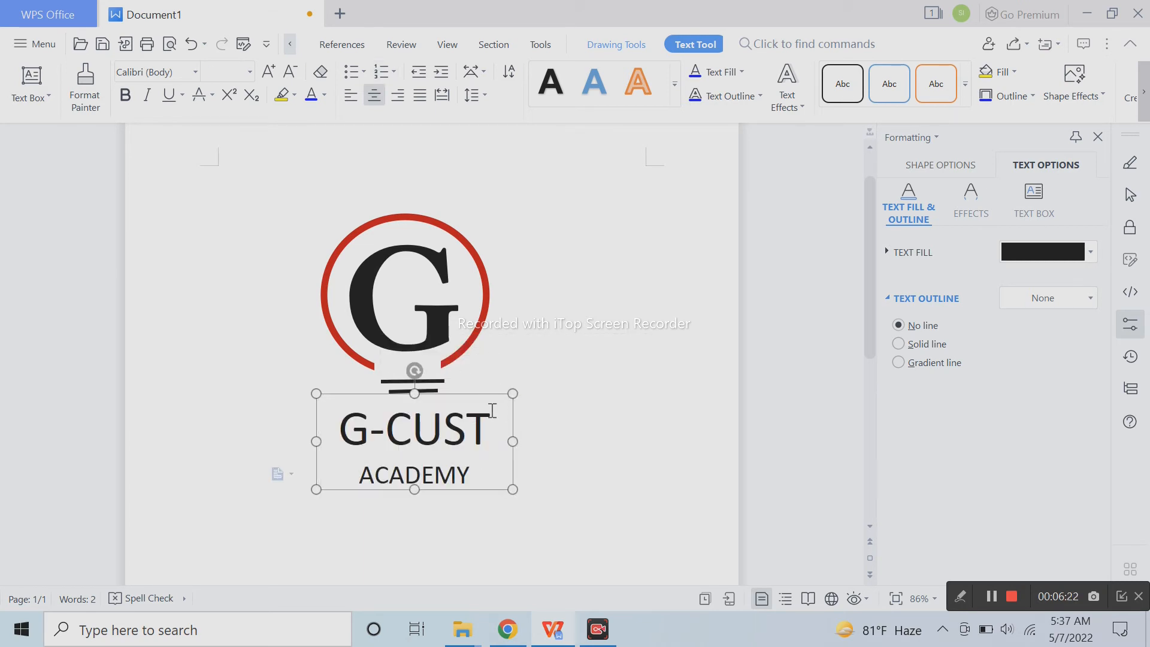
pyautogui.hotkey('ctrl', 'a')
pyautogui.click(482, 481)
pyautogui.moveTo(350, 435); pyautogui.dragTo(450, 465)
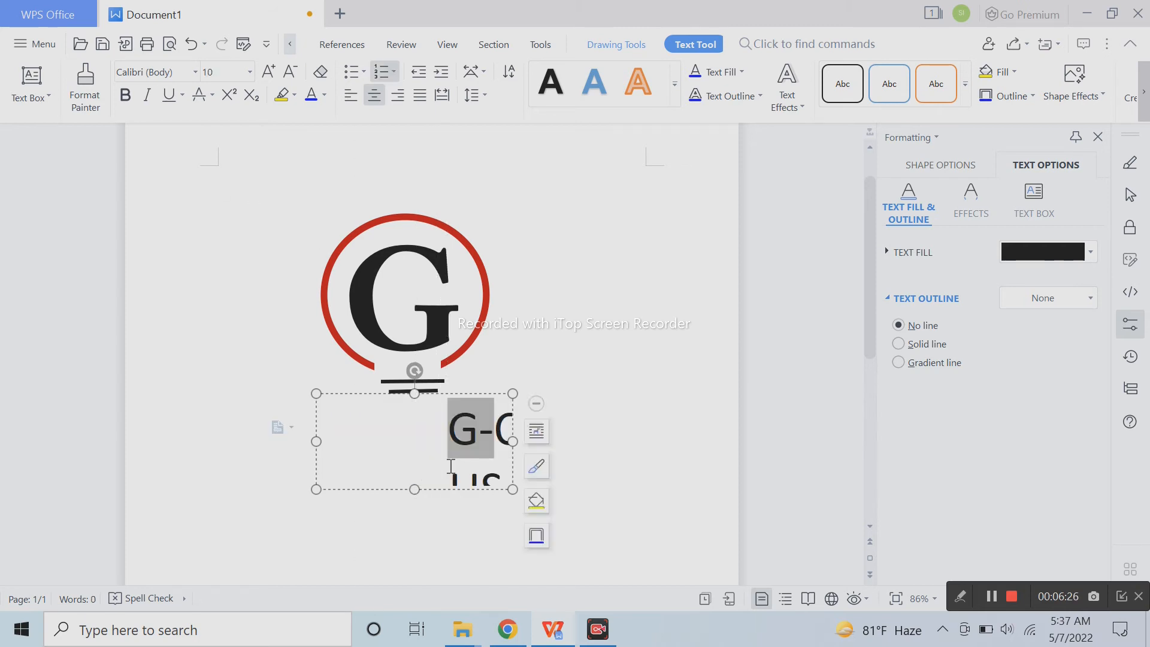
pyautogui.click(268, 71)
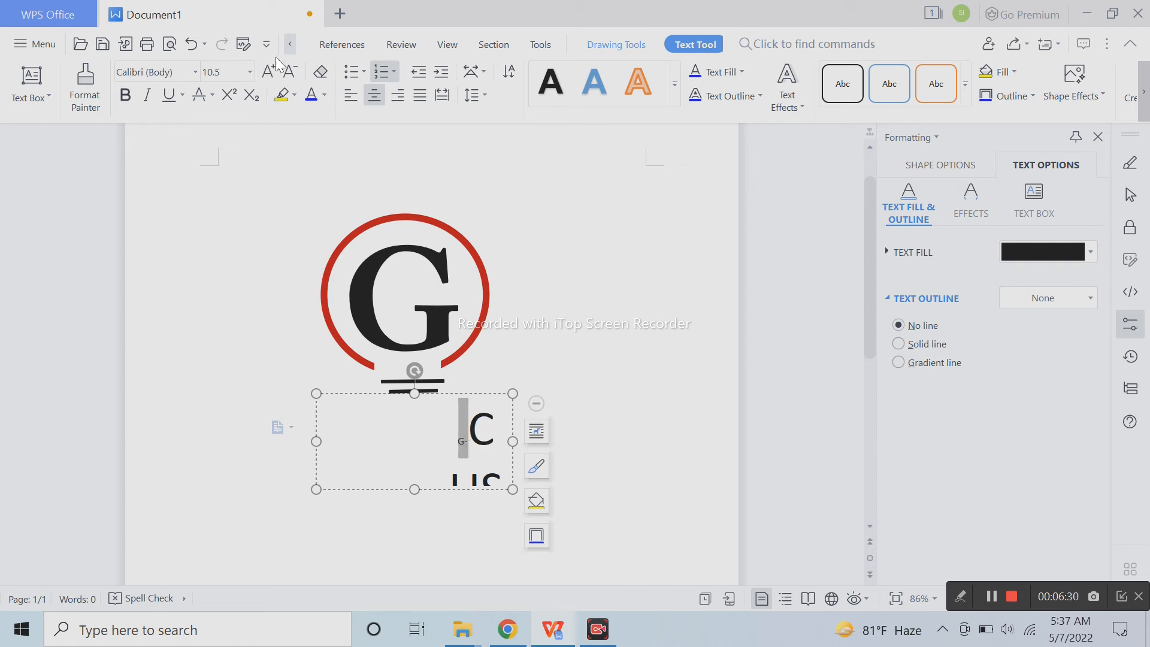
pyautogui.click(187, 43)
pyautogui.click(187, 43)
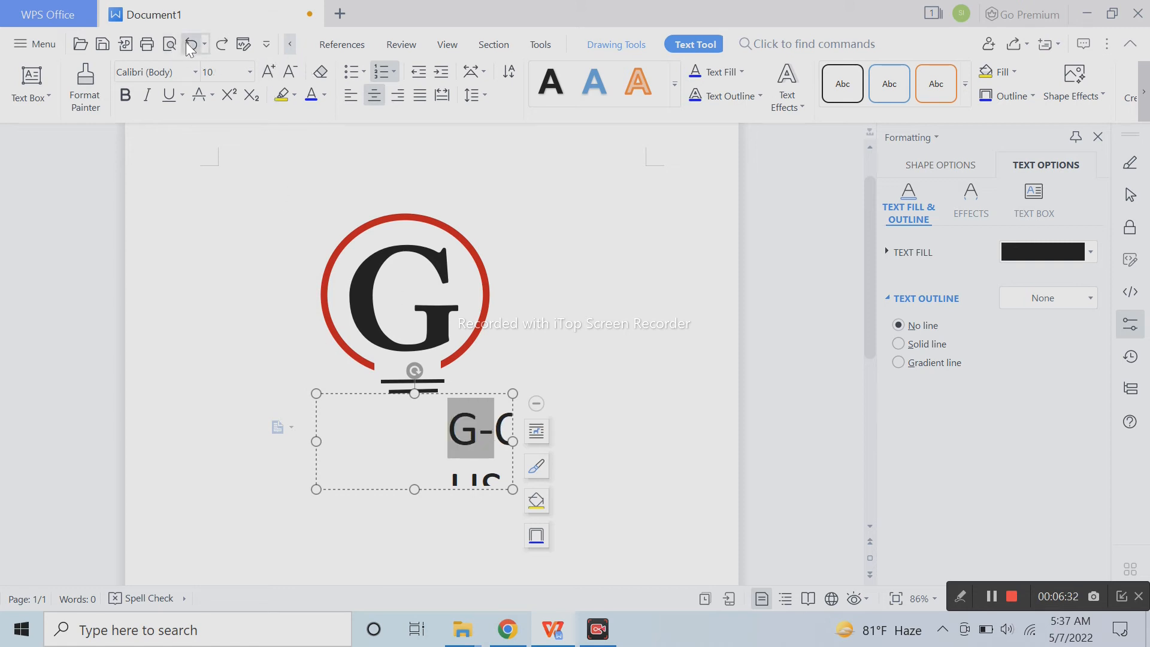
pyautogui.click(187, 43)
pyautogui.click(591, 401)
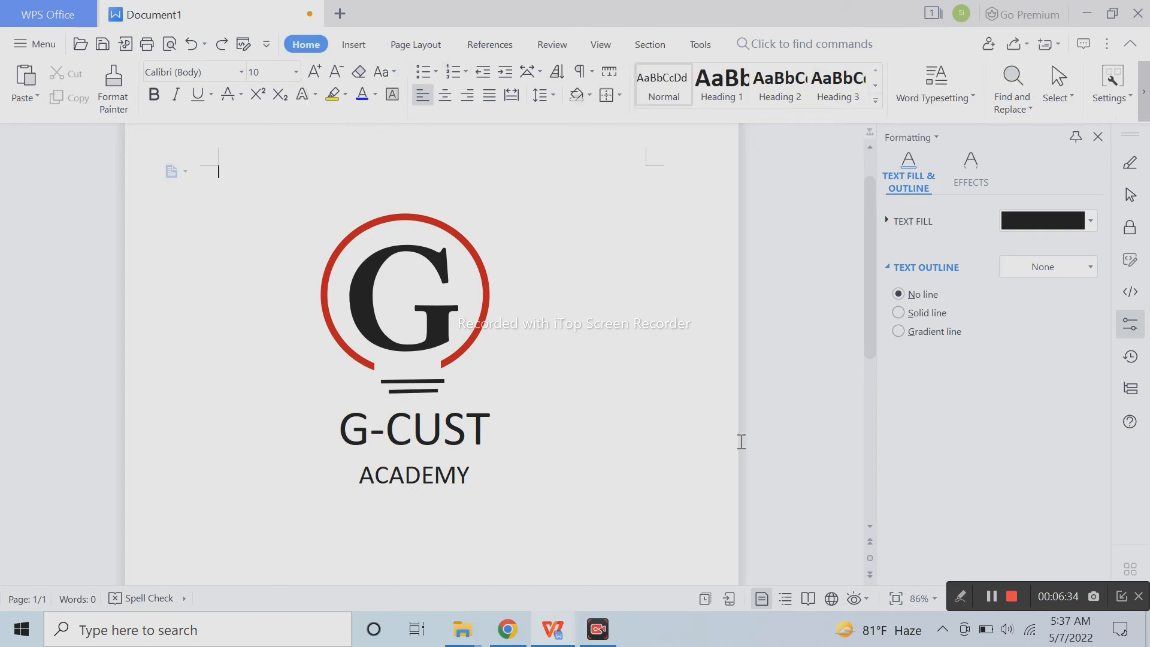
# Reduce the "ACADEMY" text to font size 20
pyautogui.click(424, 436)
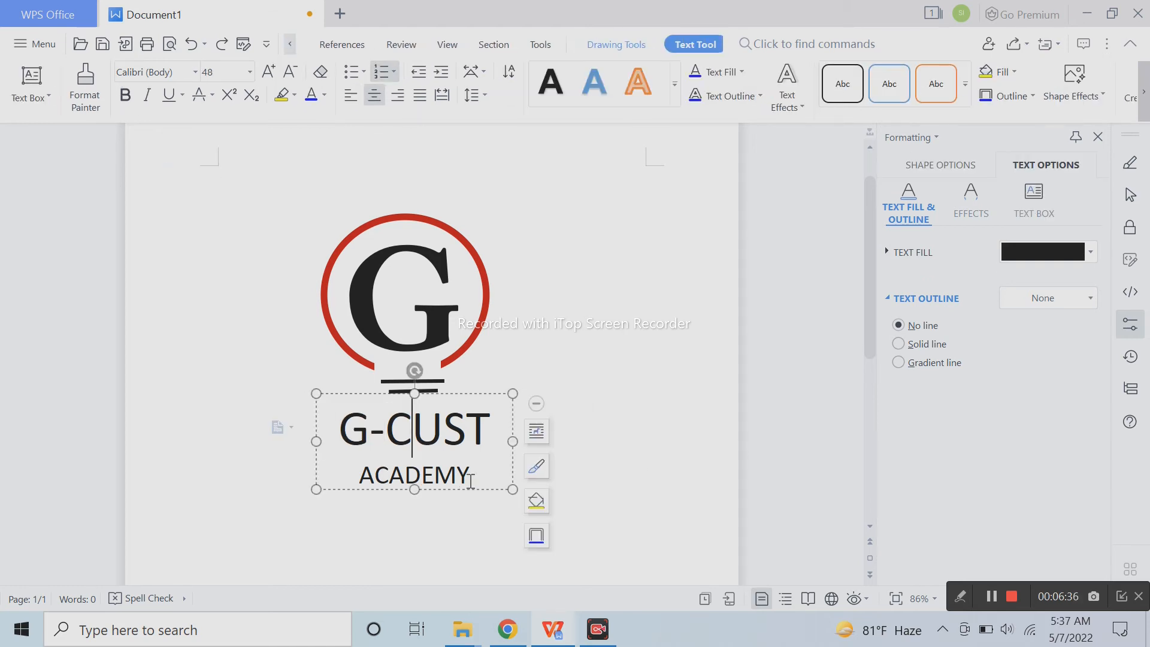
pyautogui.moveTo(483, 476); pyautogui.dragTo(349, 477)
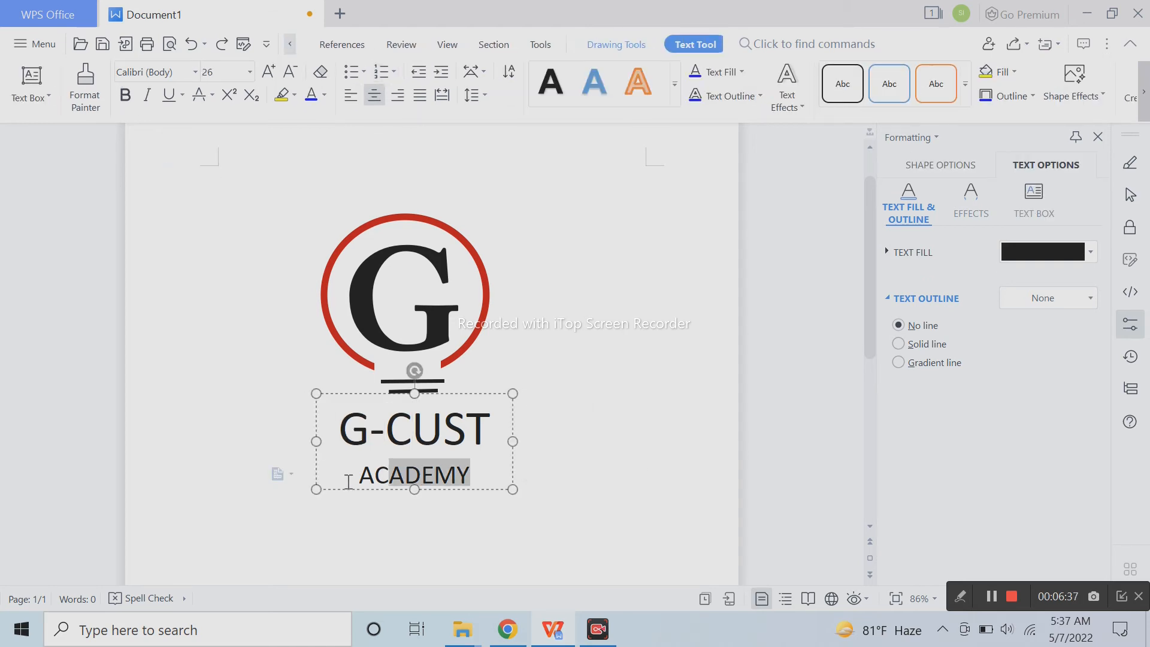
pyautogui.click(289, 70)
pyautogui.click(289, 70)
pyautogui.click(289, 70)
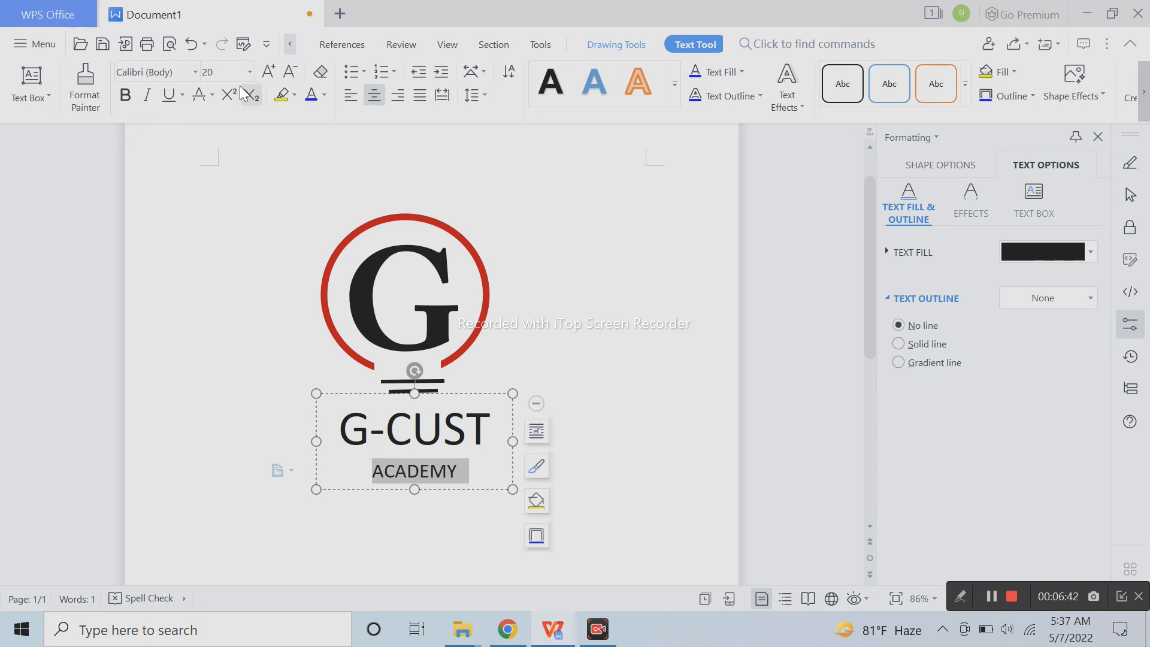
# Change the "G-CUST" font to Adobe Caslon Pro Bold and reduce its size one step so it fits on one line
pyautogui.click(195, 73)
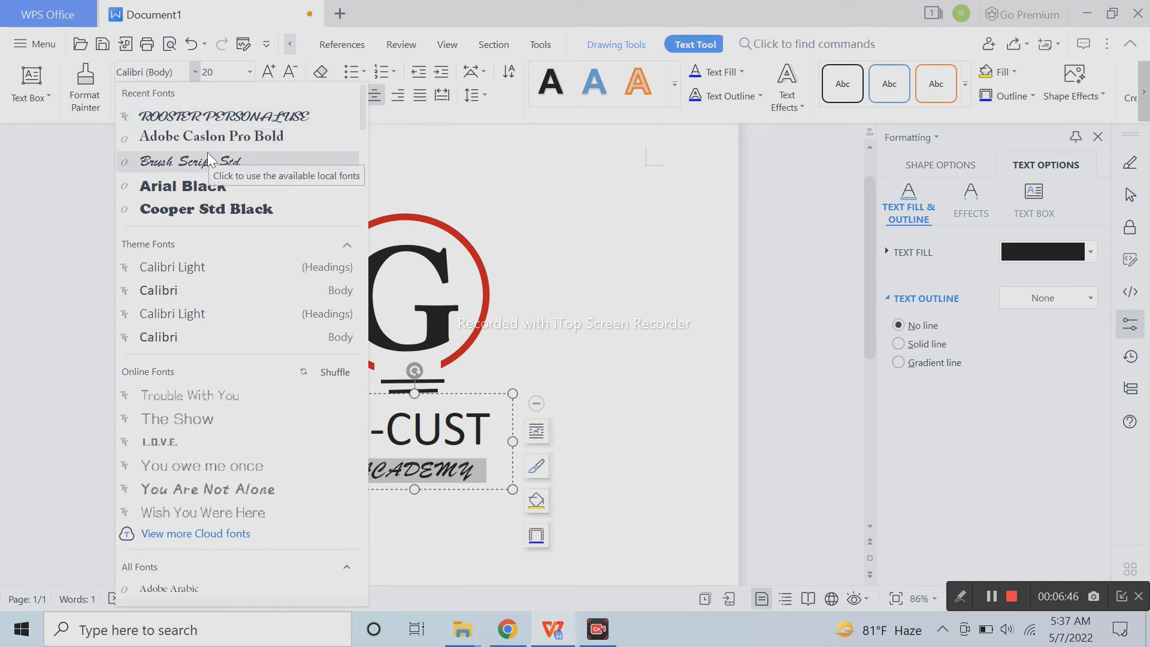
pyautogui.click(490, 443)
pyautogui.moveTo(491, 430); pyautogui.dragTo(356, 438)
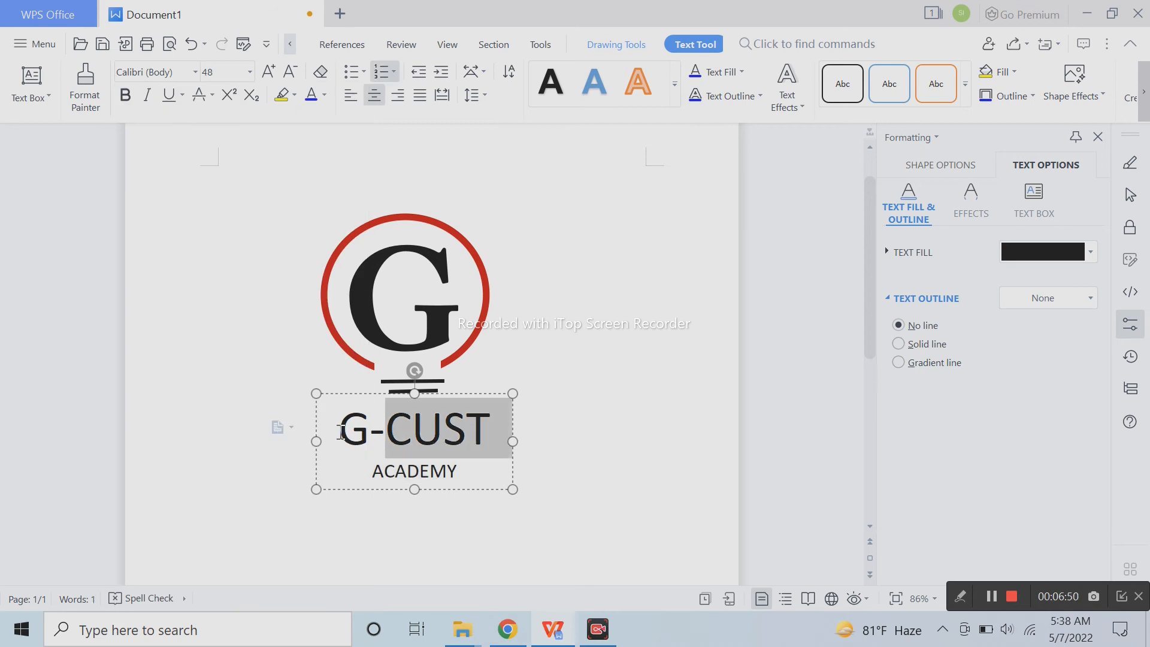
pyautogui.click(192, 75)
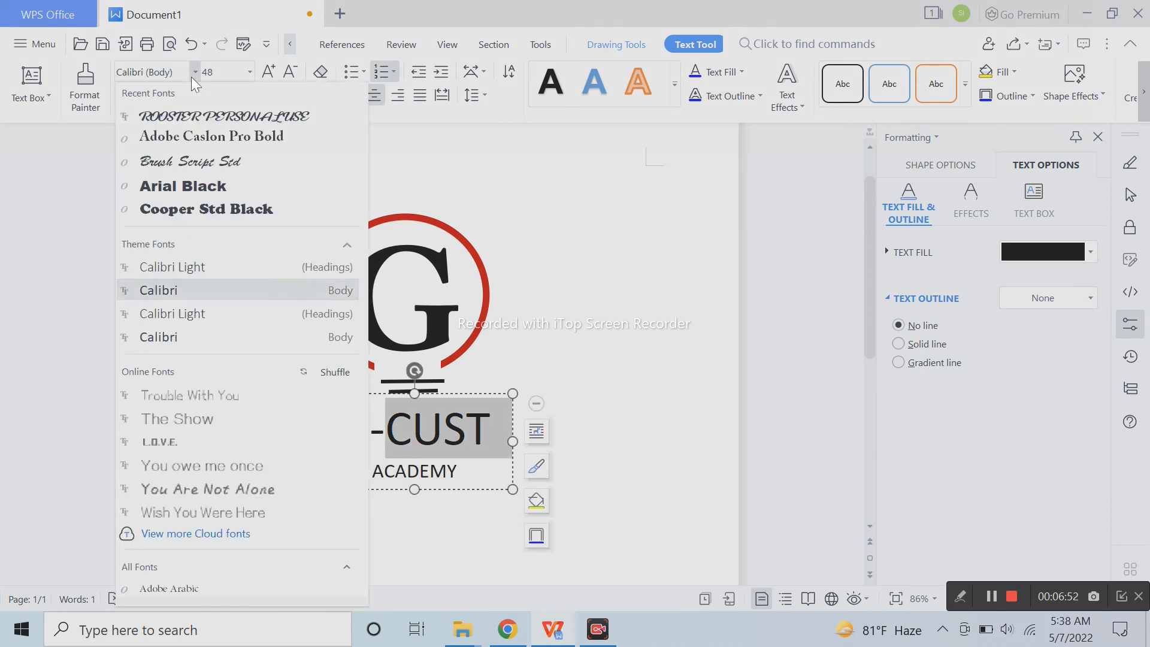
pyautogui.click(194, 134)
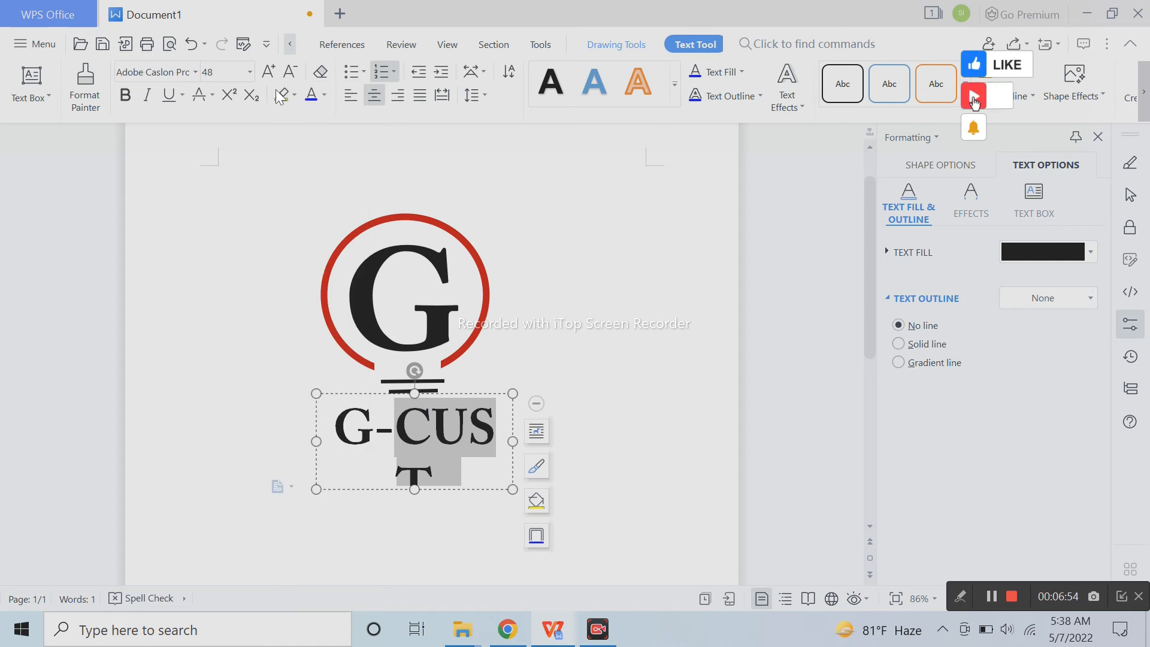
pyautogui.click(292, 72)
pyautogui.click(672, 415)
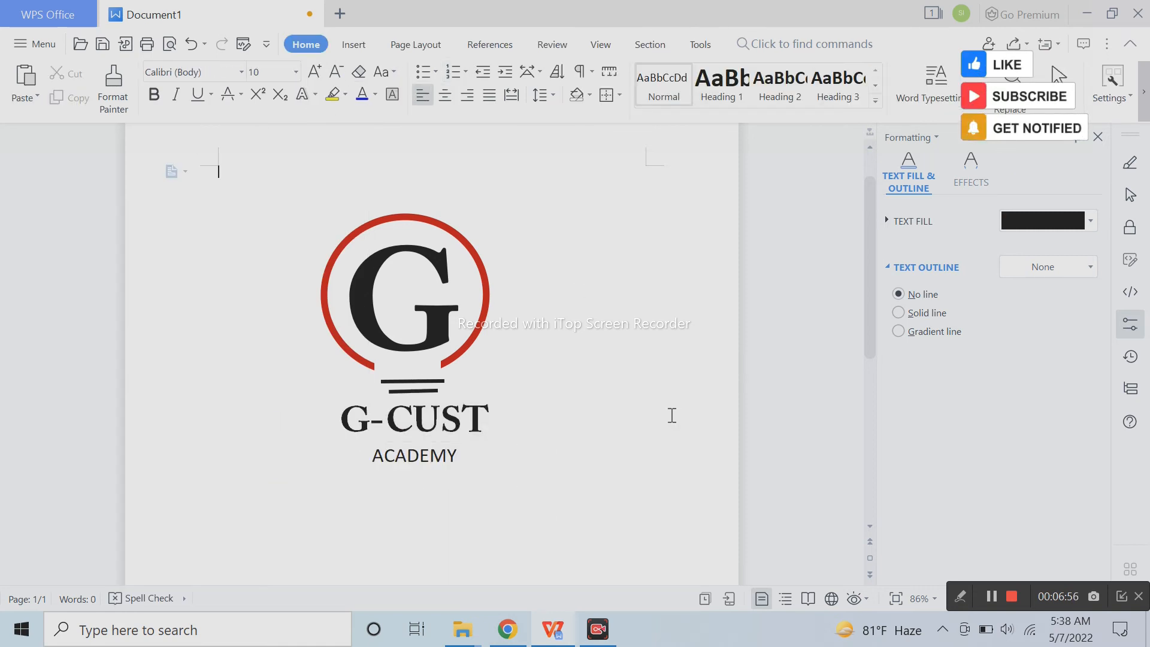
# Shrink the text box to fit its text and reduce the font size of "G-CUST" and "ACADEMY" one step
pyautogui.click(458, 436)
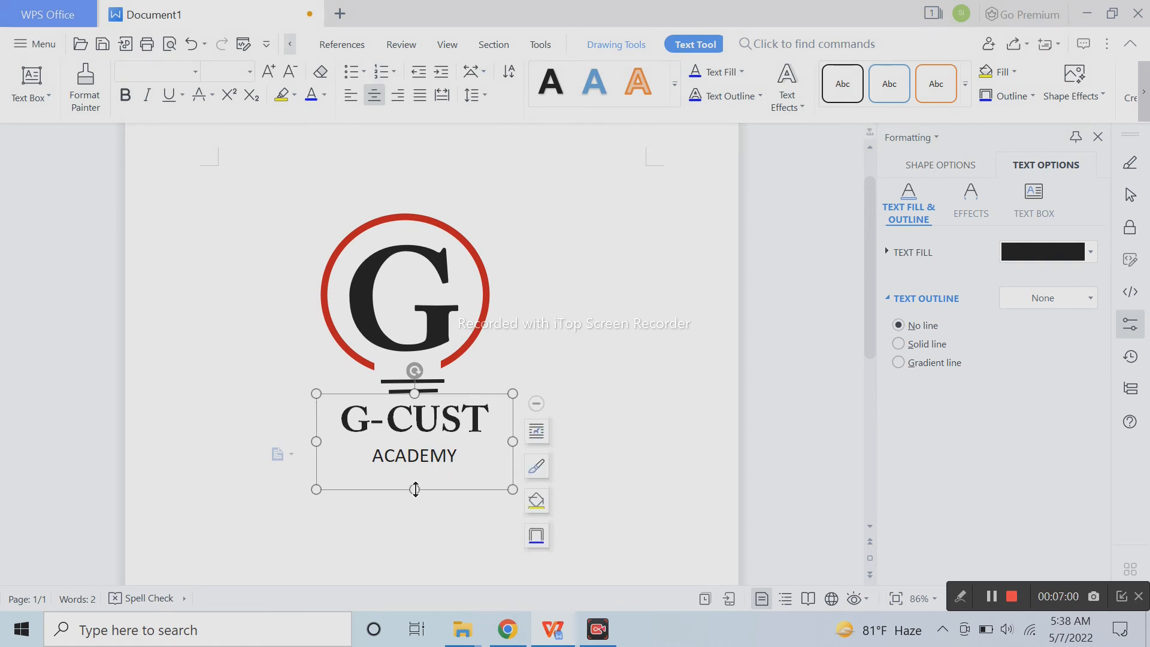
pyautogui.moveTo(411, 489); pyautogui.dragTo(412, 467)
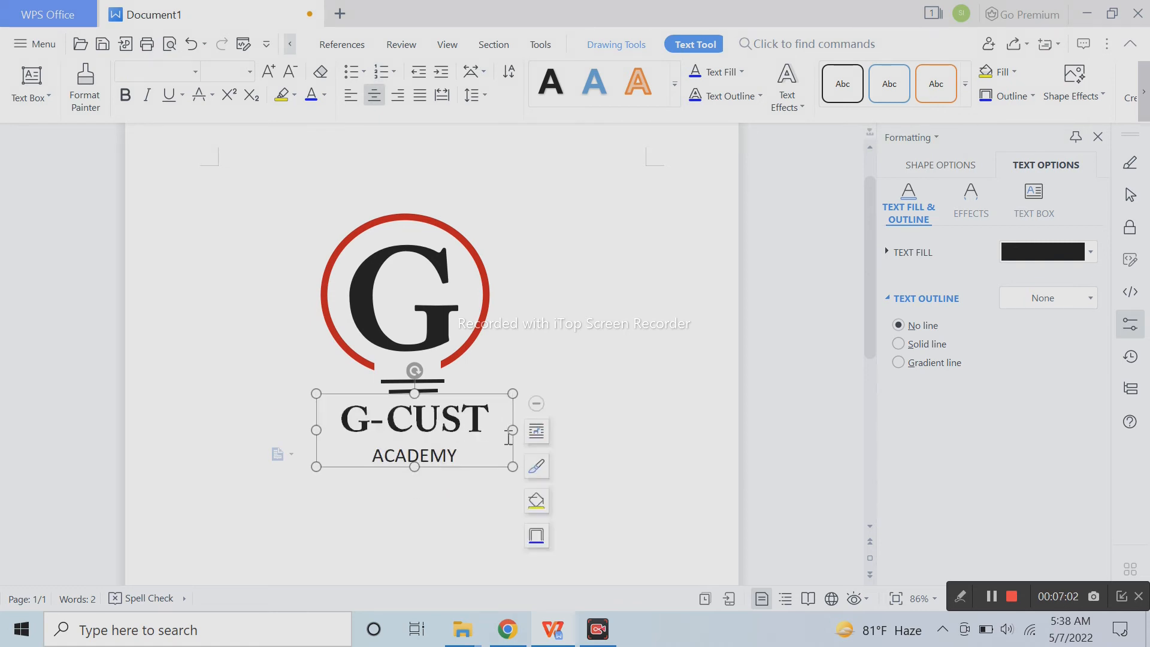
pyautogui.moveTo(510, 433); pyautogui.dragTo(382, 419)
pyautogui.click(290, 72)
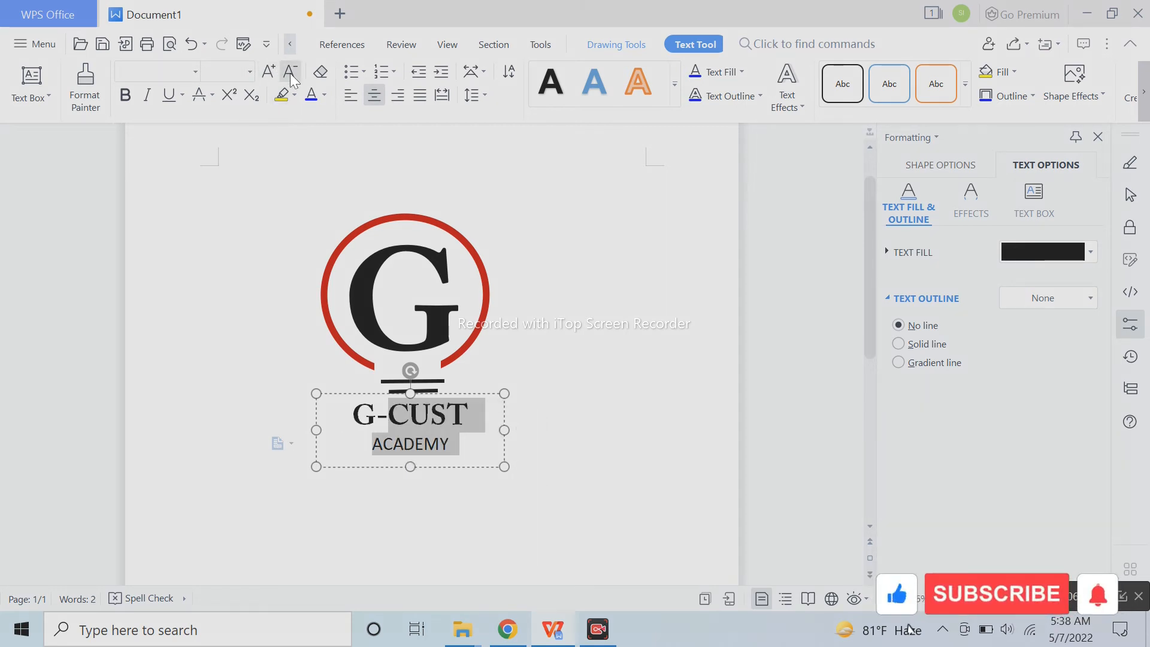
# Shrink the height of the "G-CUST ACADEMY" text box to fit its two lines of text
pyautogui.click(534, 424)
pyautogui.click(449, 441)
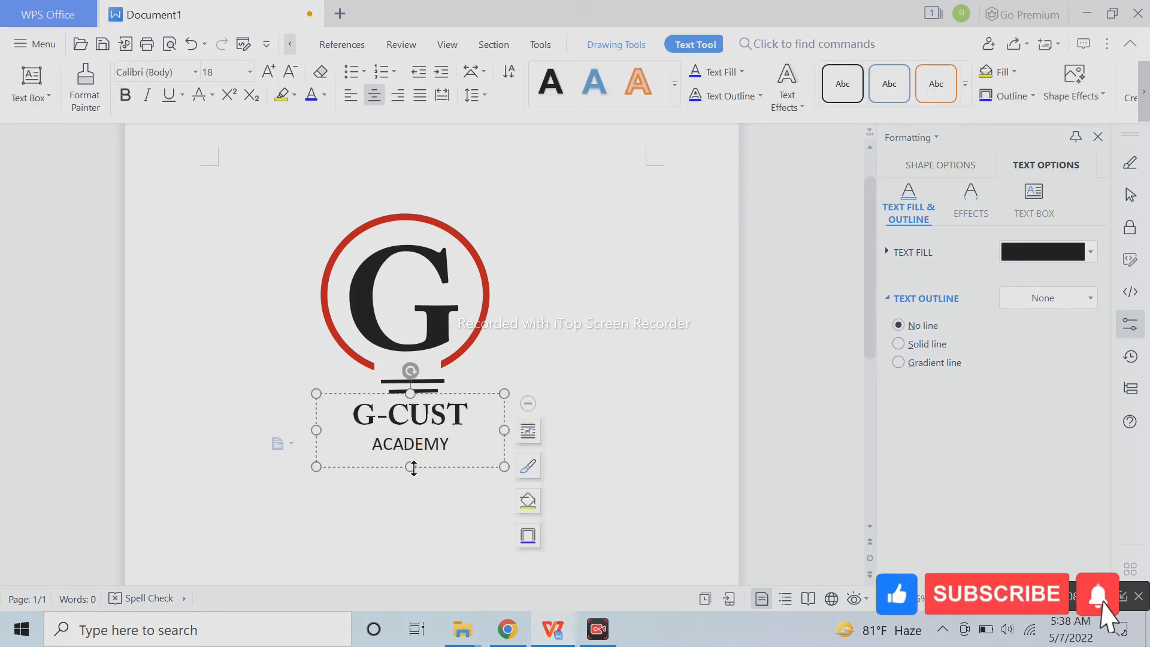
pyautogui.moveTo(410, 465); pyautogui.dragTo(412, 466)
pyautogui.click(581, 413)
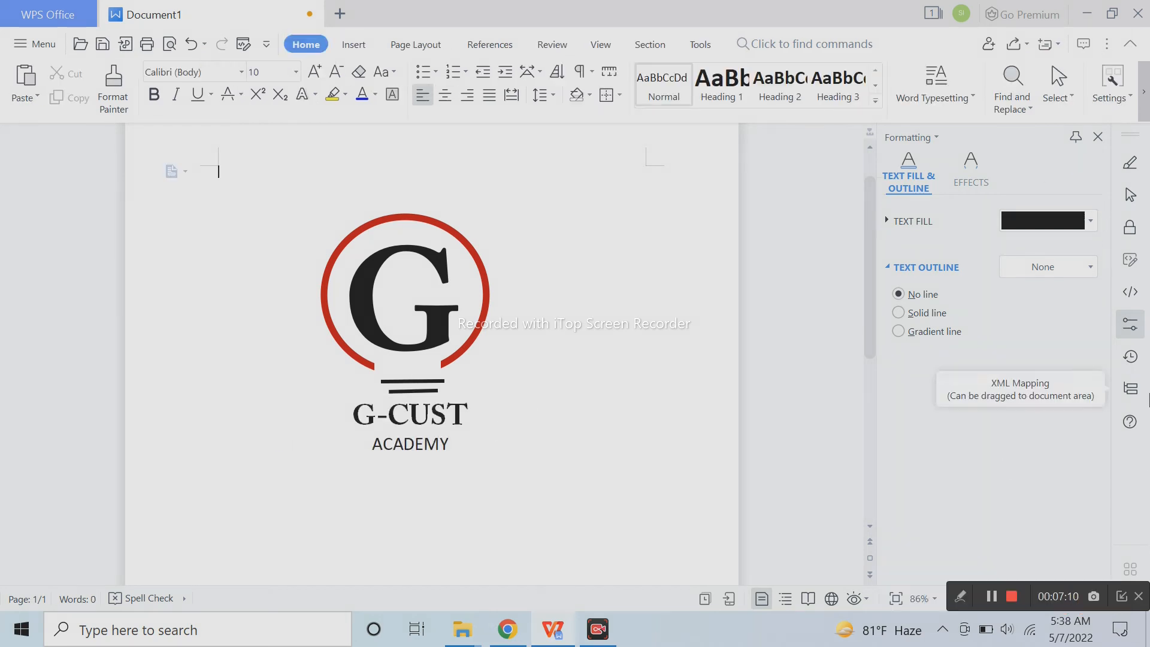
pyautogui.click(414, 391)
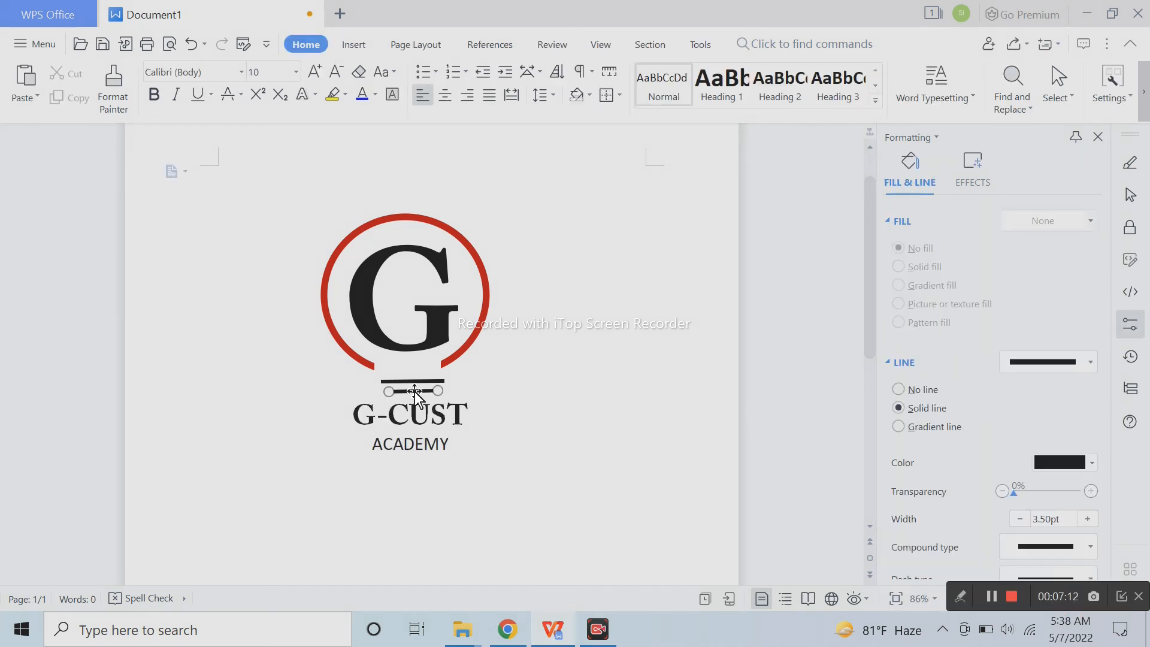
pyautogui.keyDown('shift'); pyautogui.click(421, 382); pyautogui.keyUp('shift')
pyautogui.moveTo(432, 374); pyautogui.dragTo(642, 362)
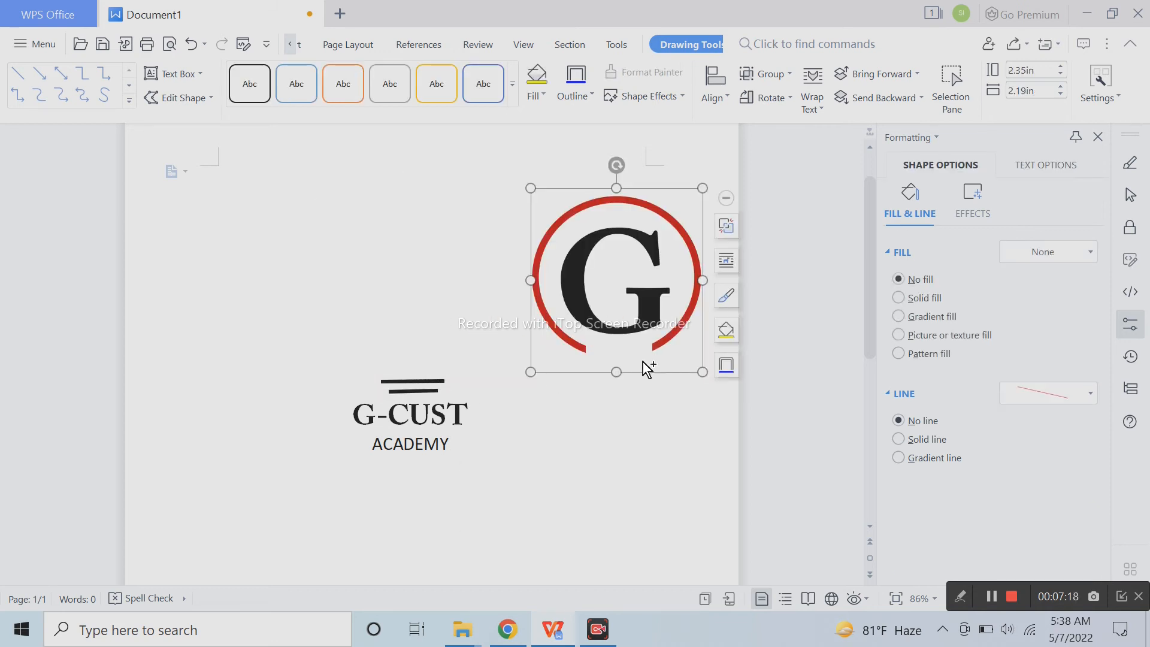
pyautogui.click(191, 44)
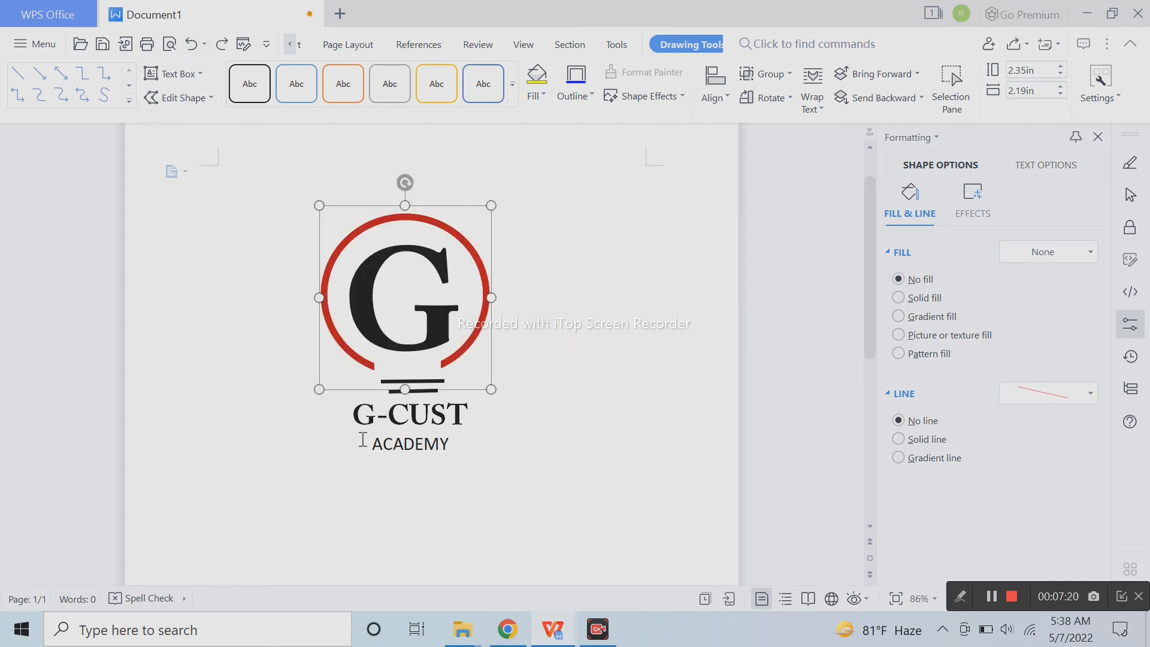
# Move the two black lines aside to the right of the logo and bring the "G-CUST ACADEMY" text up under the circle
pyautogui.click(409, 417)
pyautogui.moveTo(427, 388); pyautogui.dragTo(662, 383)
pyautogui.click(393, 415)
pyautogui.moveTo(470, 394); pyautogui.dragTo(480, 363)
pyautogui.click(561, 430)
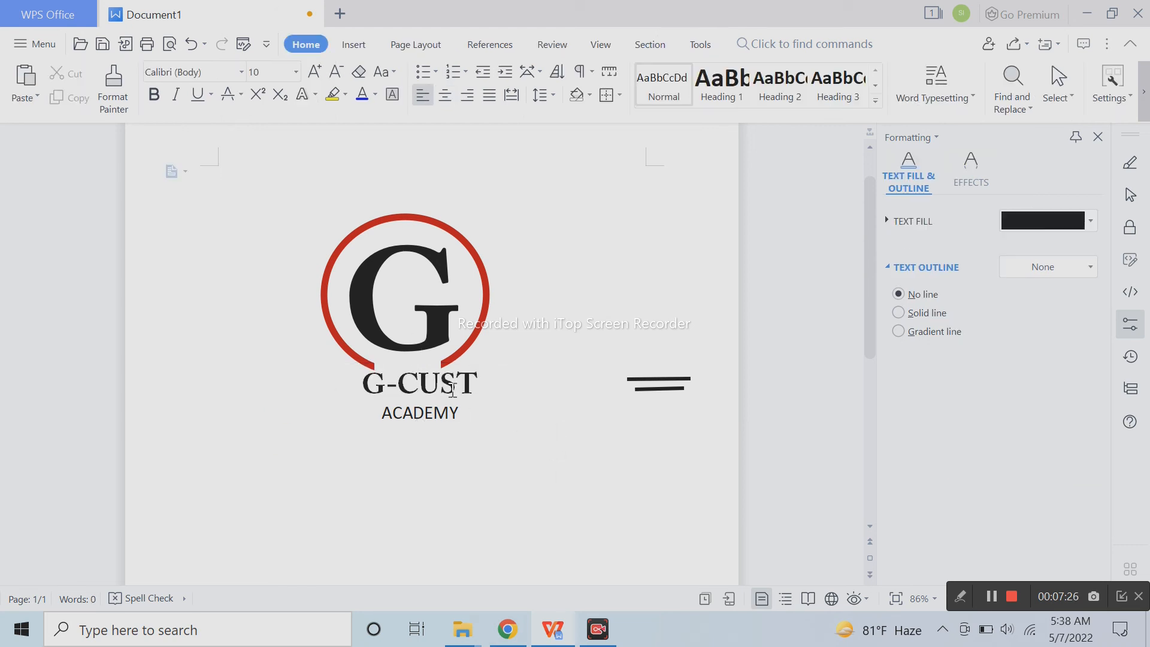
# Widen the white rectangle that masks the bottom of the red circle slightly to the left
pyautogui.click(452, 389)
pyautogui.click(437, 346)
pyautogui.click(440, 359)
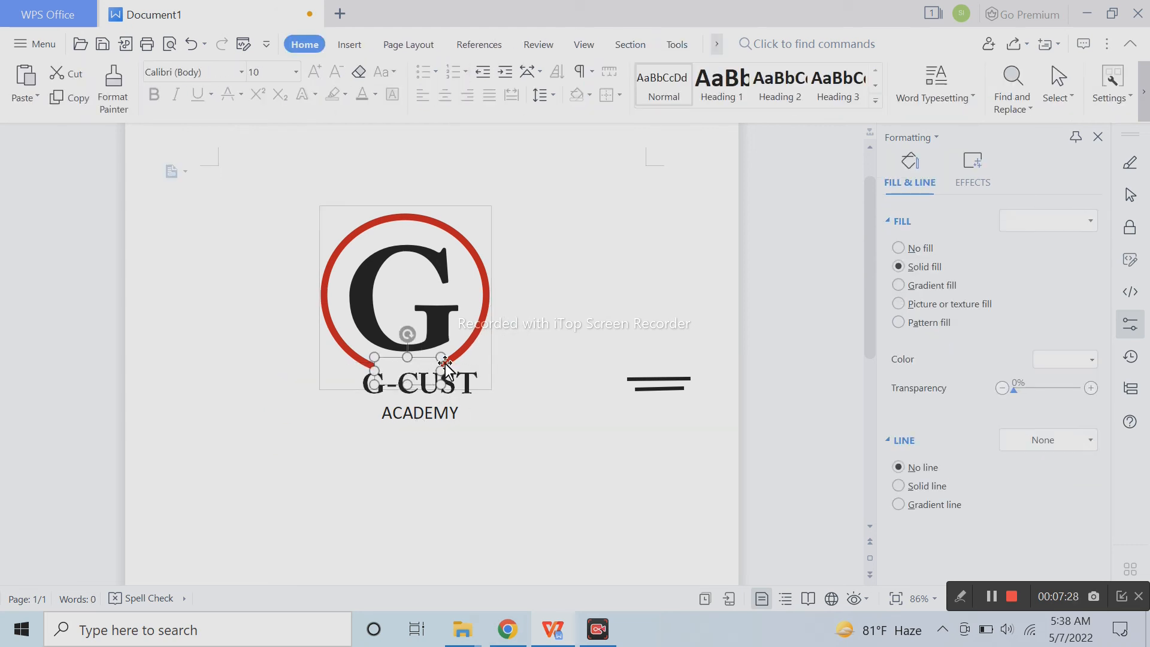
pyautogui.moveTo(370, 368); pyautogui.dragTo(372, 375)
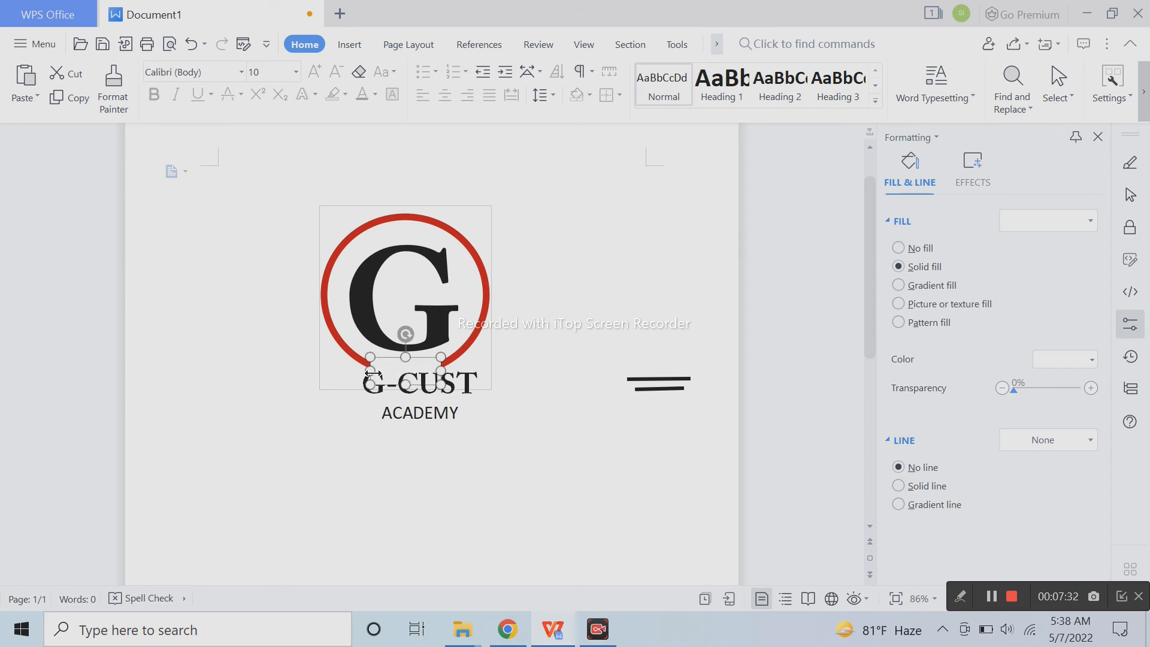
pyautogui.click(544, 361)
# Shift the "G-CUST ACADEMY" text box left under the circle and delete the two black lines
pyautogui.click(426, 390)
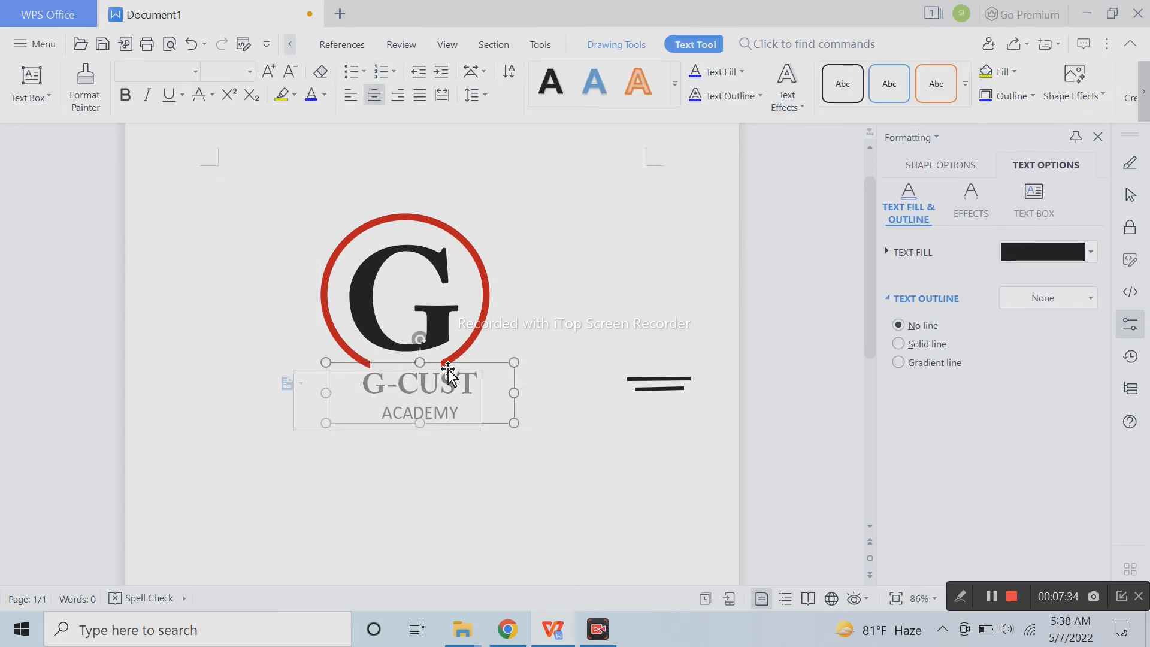
pyautogui.moveTo(448, 374); pyautogui.dragTo(469, 364)
pyautogui.click(545, 357)
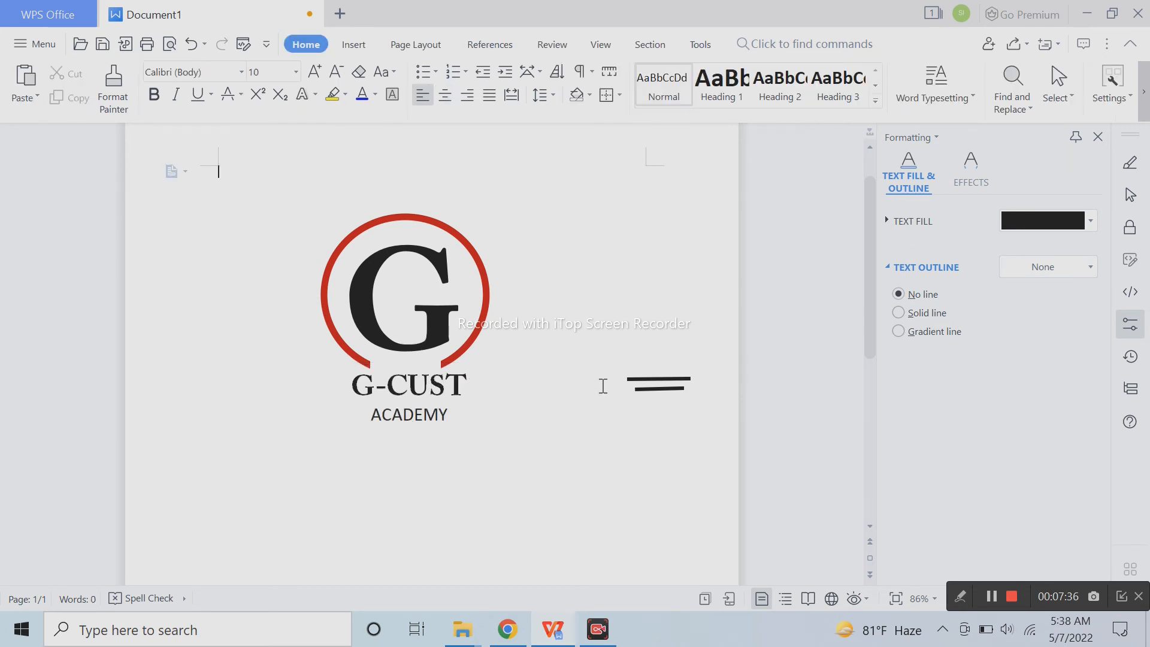
pyautogui.click(658, 379)
pyautogui.press('Delete')
# Fine-tune the text box position so that "G-CUST" sits centred just below the circle's gap
pyautogui.click(480, 362)
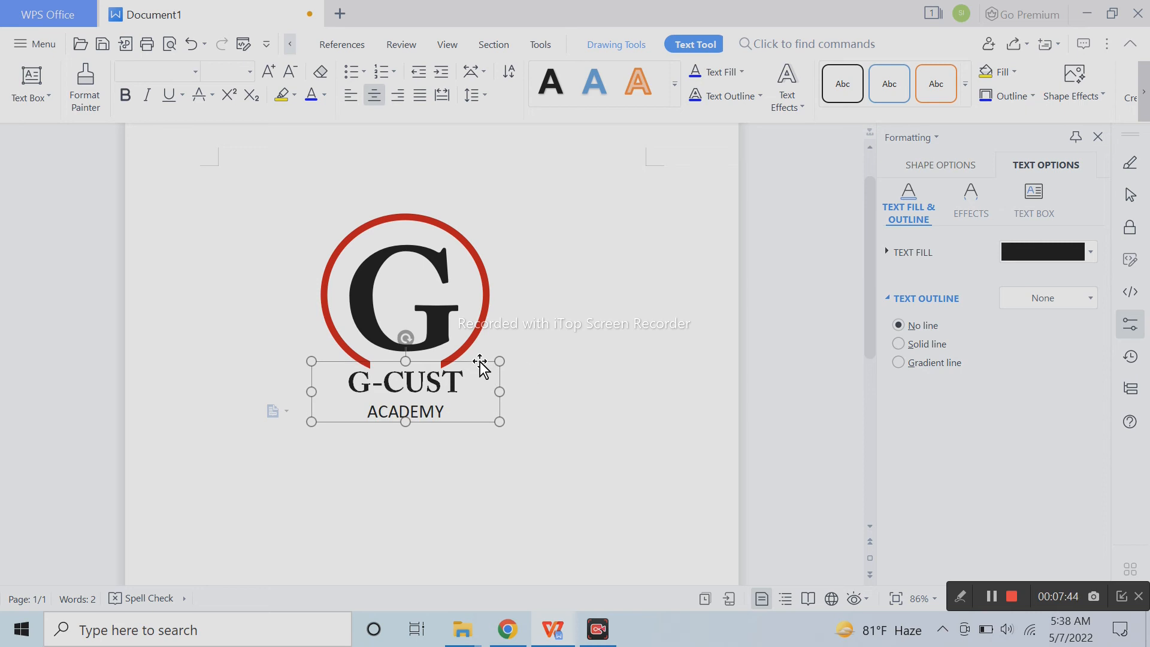
pyautogui.rightClick(480, 362)
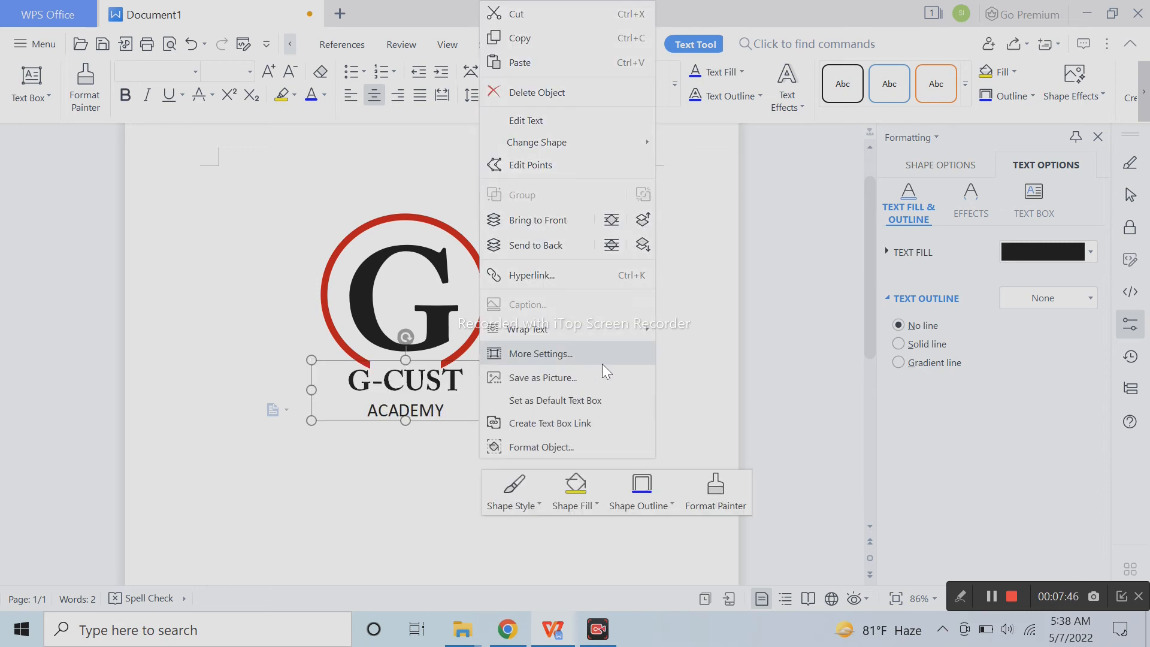
pyautogui.click(698, 380)
pyautogui.click(402, 383)
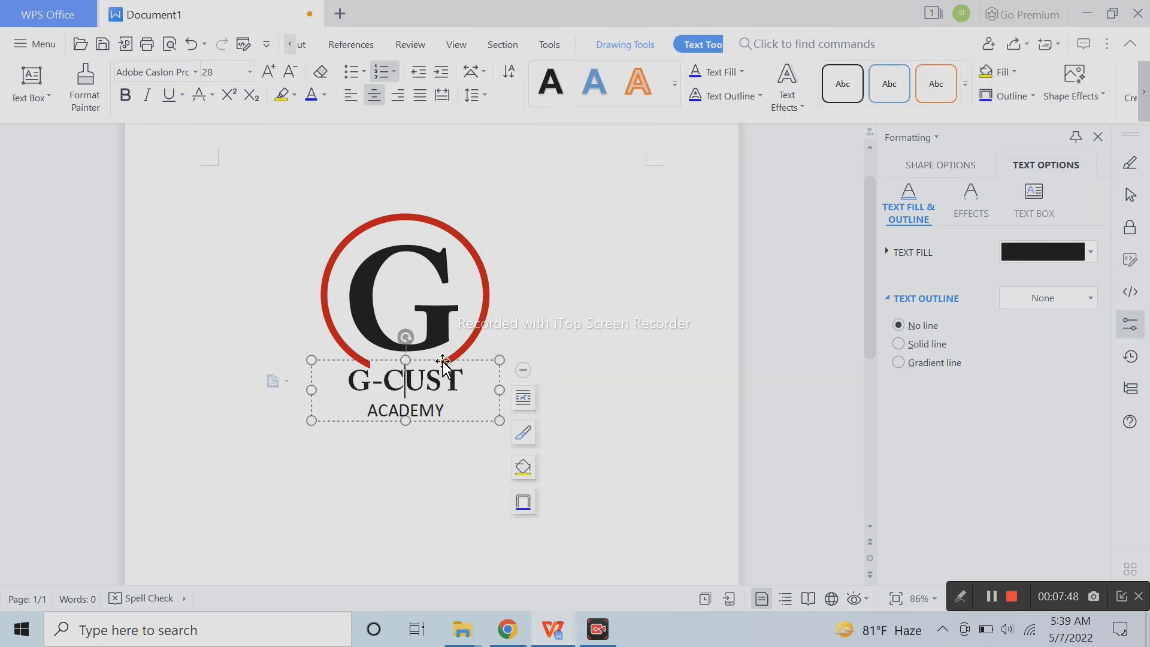
pyautogui.moveTo(443, 361); pyautogui.dragTo(444, 359)
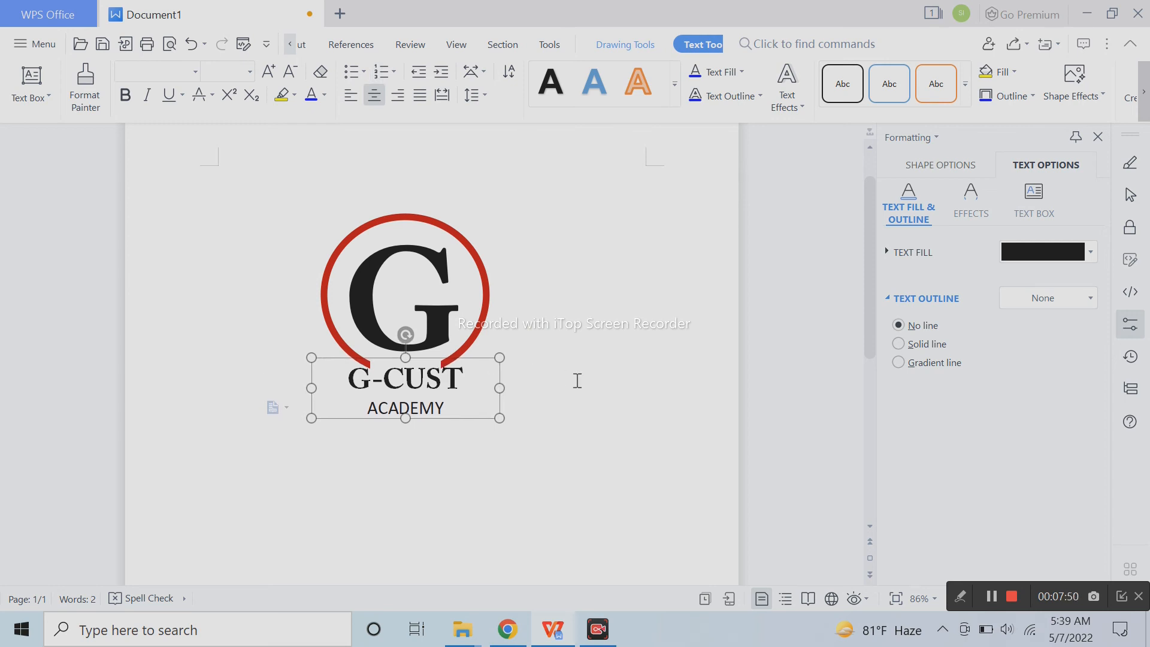
pyautogui.press('Down')
pyautogui.press('Down')
pyautogui.press('Down')
pyautogui.press('Right')
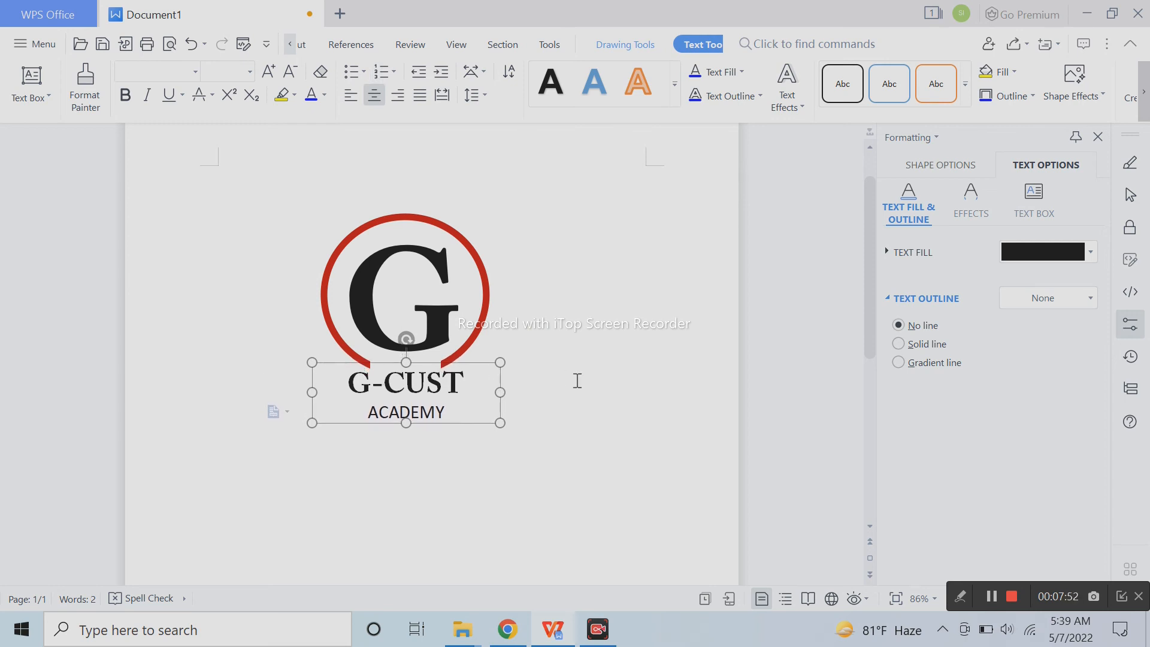
pyautogui.click(570, 385)
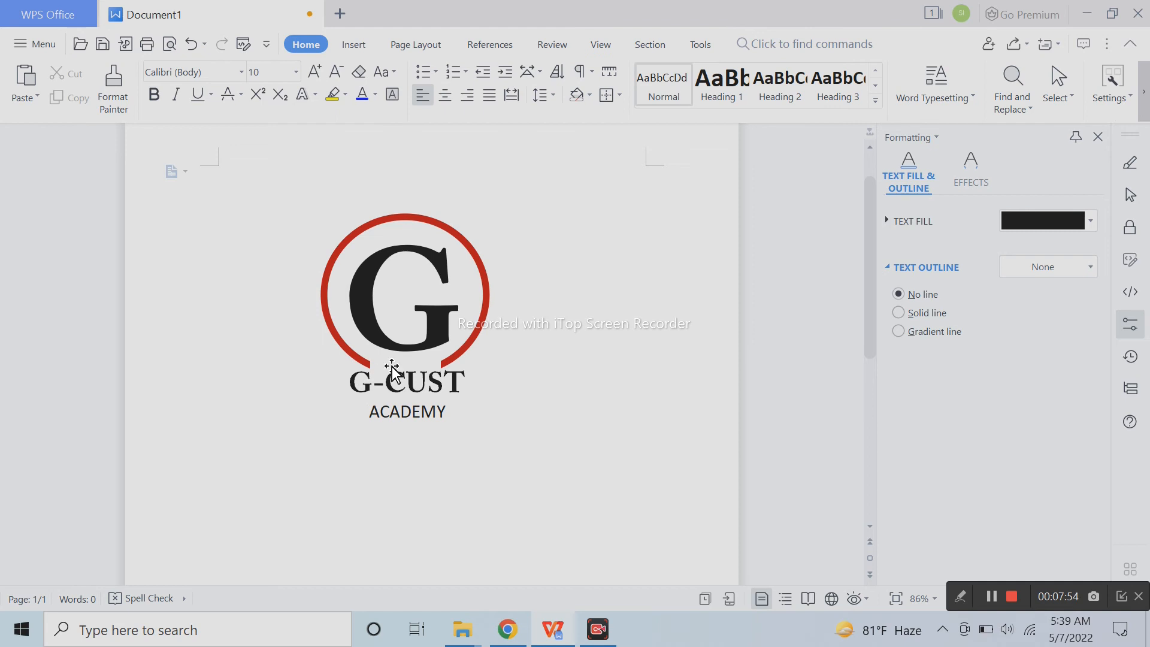
# Nudge the white masking rectangle slightly upward at the circle's gap, just above "G-CUST"
pyautogui.click(392, 371)
pyautogui.click(446, 361)
pyautogui.click(414, 364)
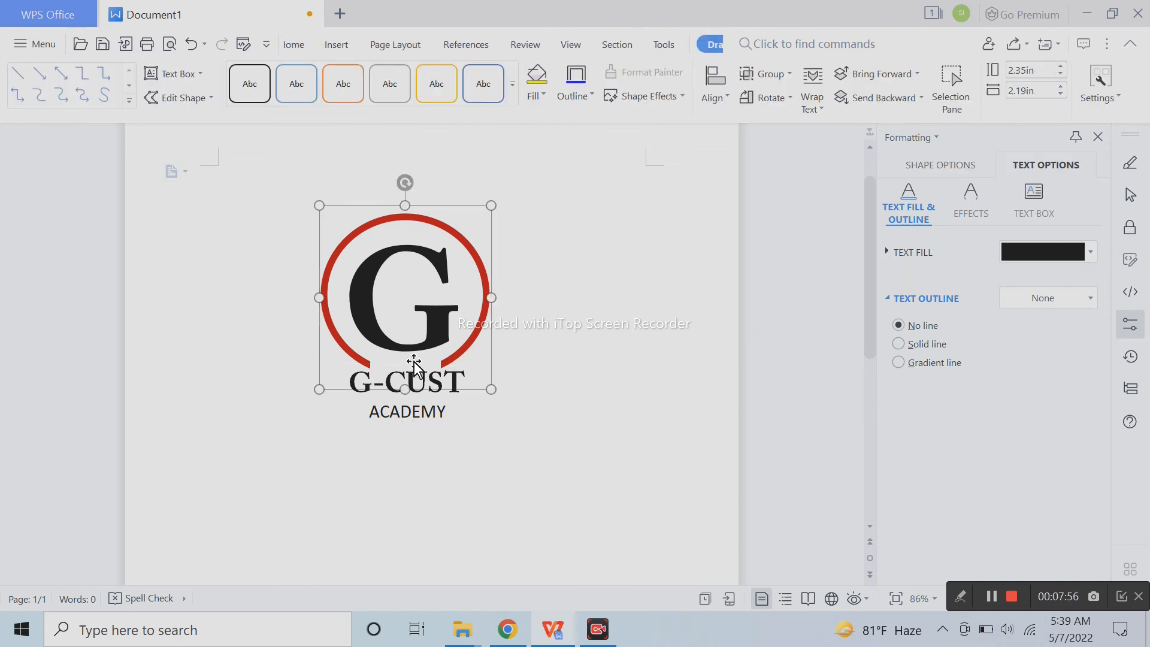
pyautogui.click(400, 359)
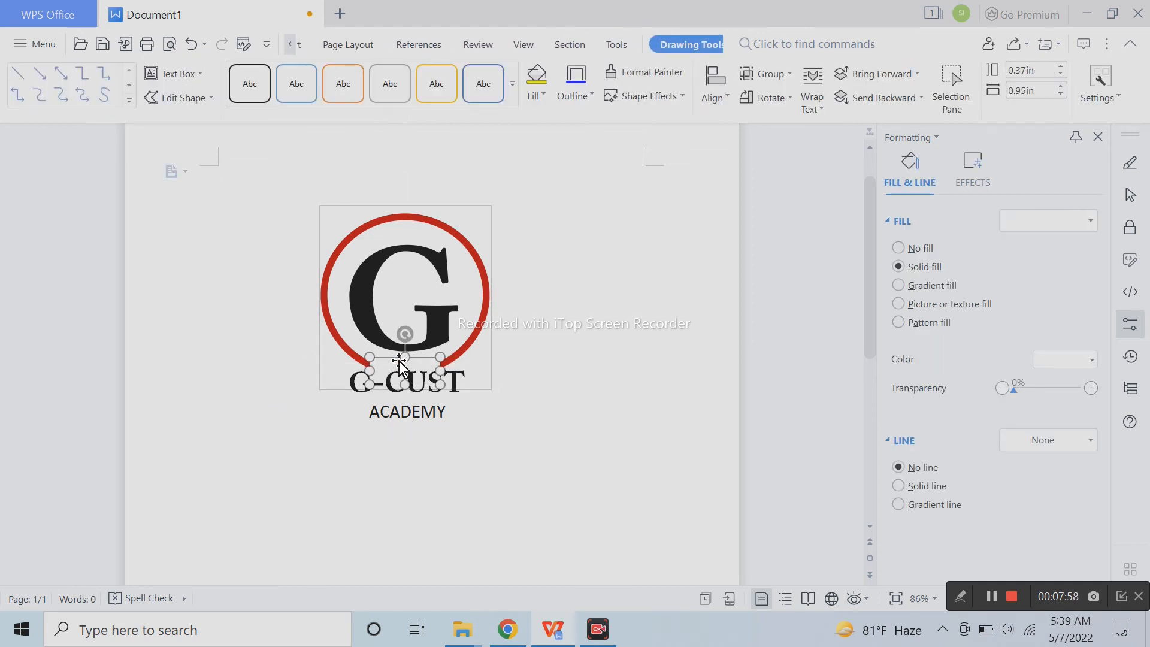
pyautogui.click(557, 382)
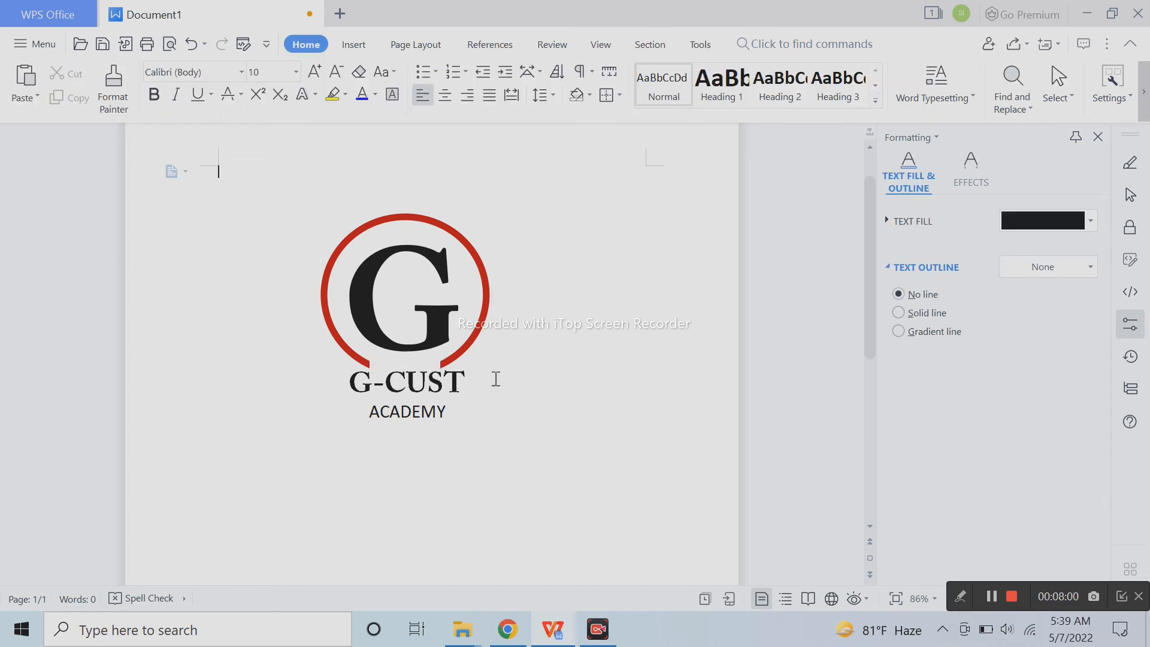
pyautogui.click(436, 367)
pyautogui.click(433, 362)
pyautogui.click(418, 361)
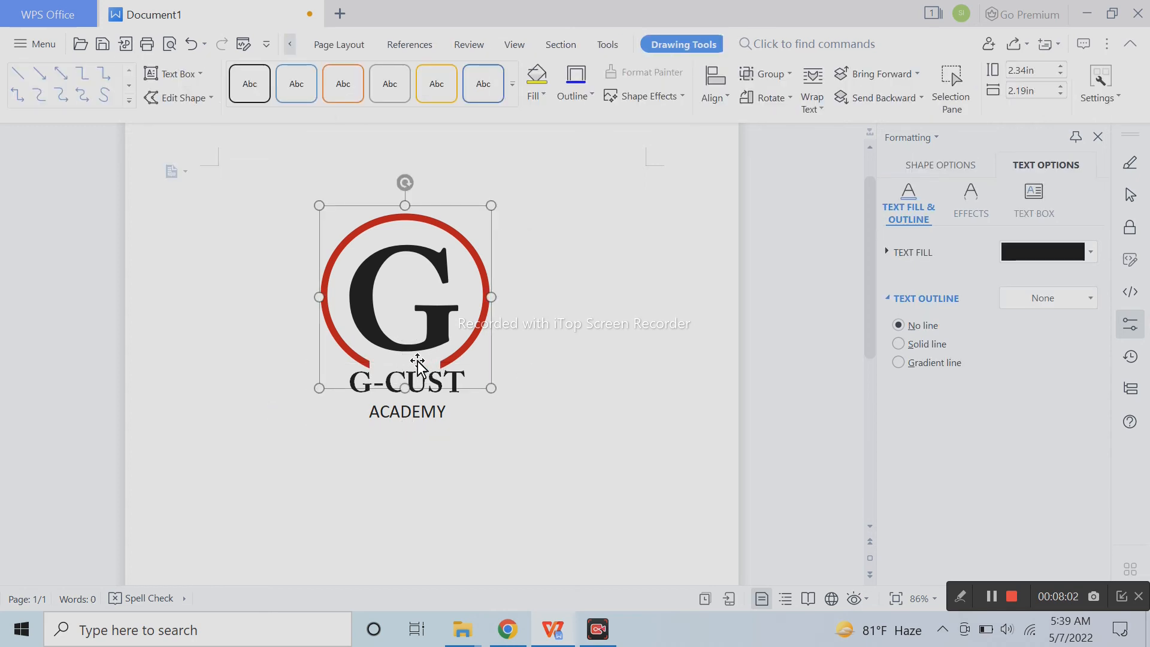
pyautogui.moveTo(418, 361); pyautogui.dragTo(419, 362)
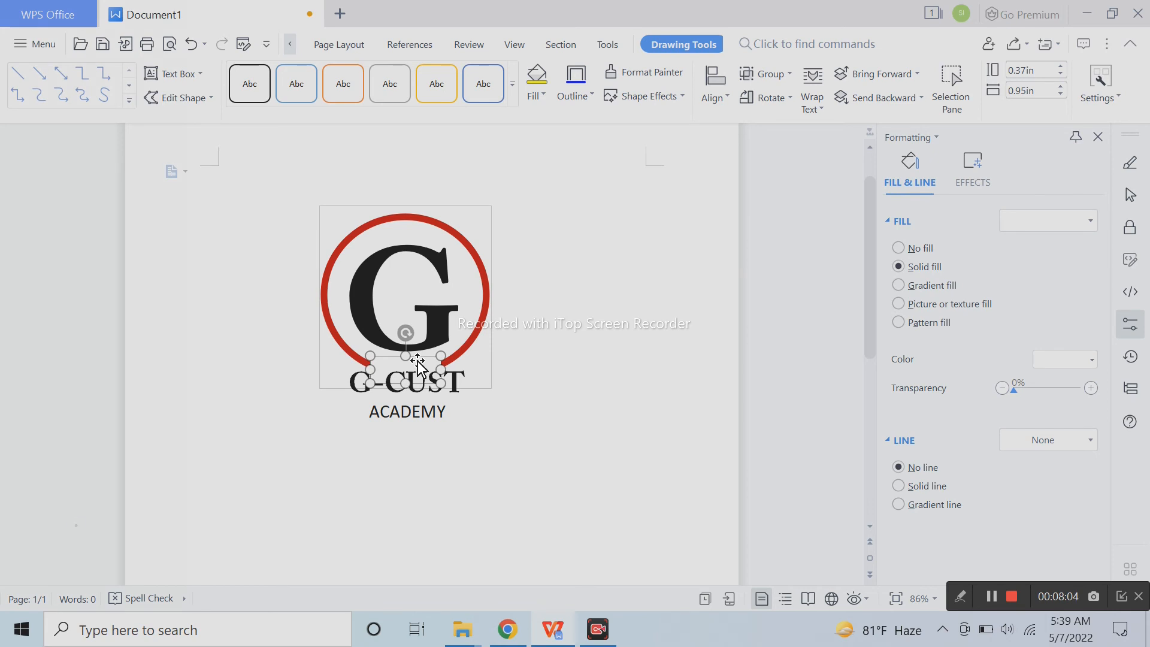
pyautogui.click(599, 389)
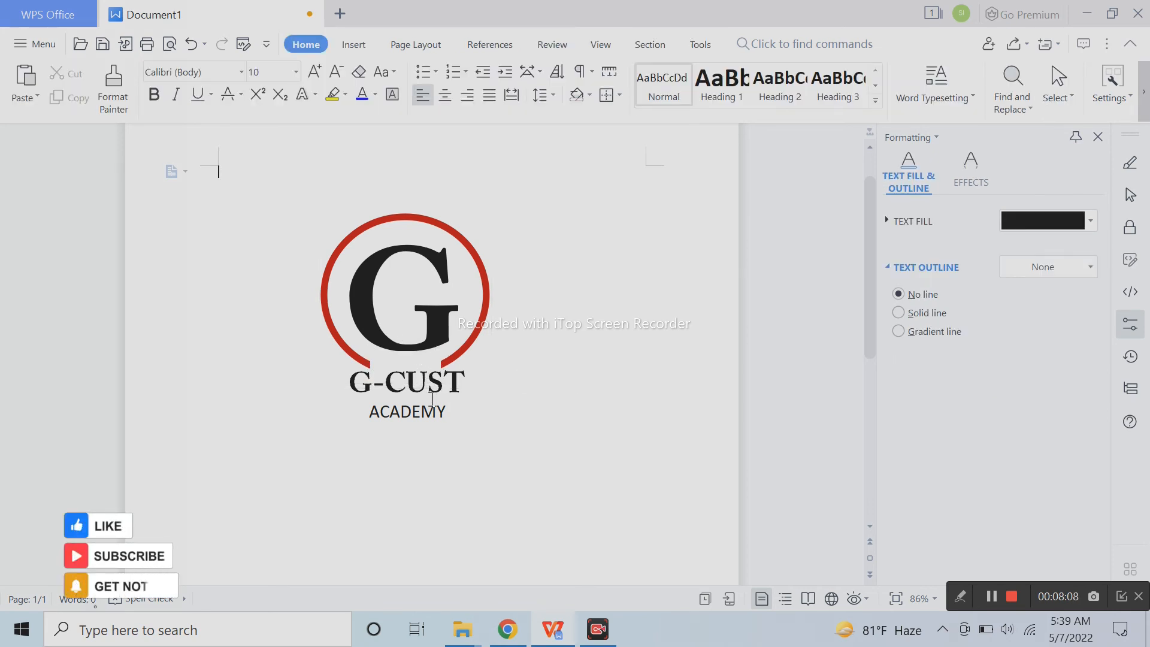
# Narrow the "G-CUST ACADEMY" text box on both sides, closer to the width of its text
pyautogui.click(431, 399)
pyautogui.click(580, 361)
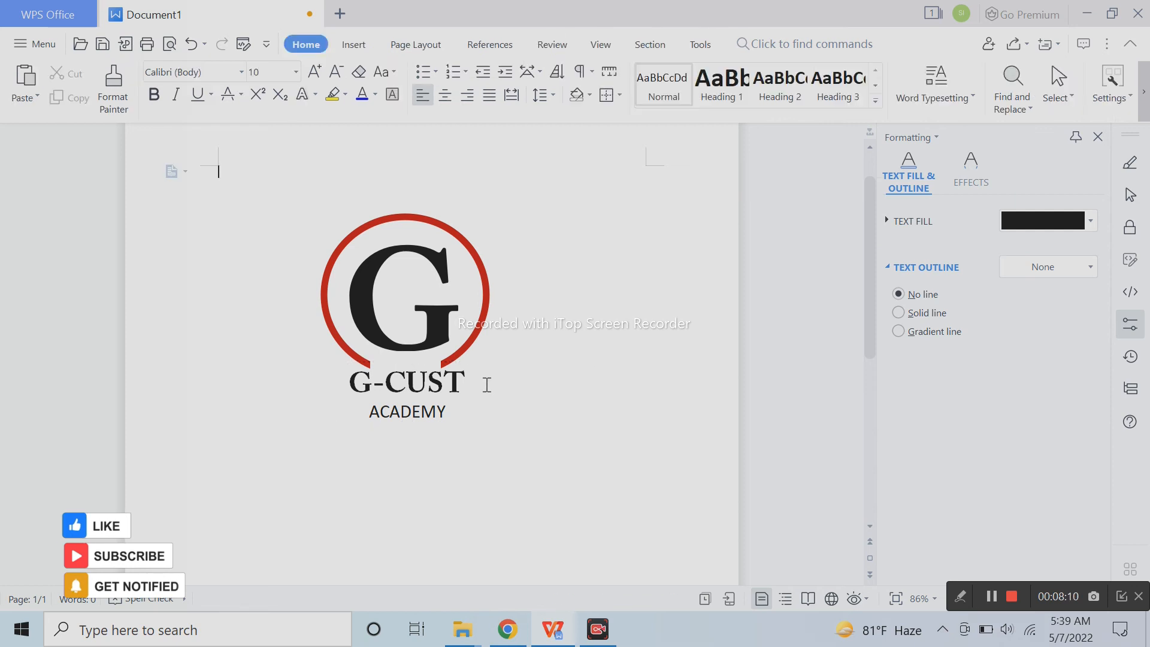
pyautogui.click(419, 385)
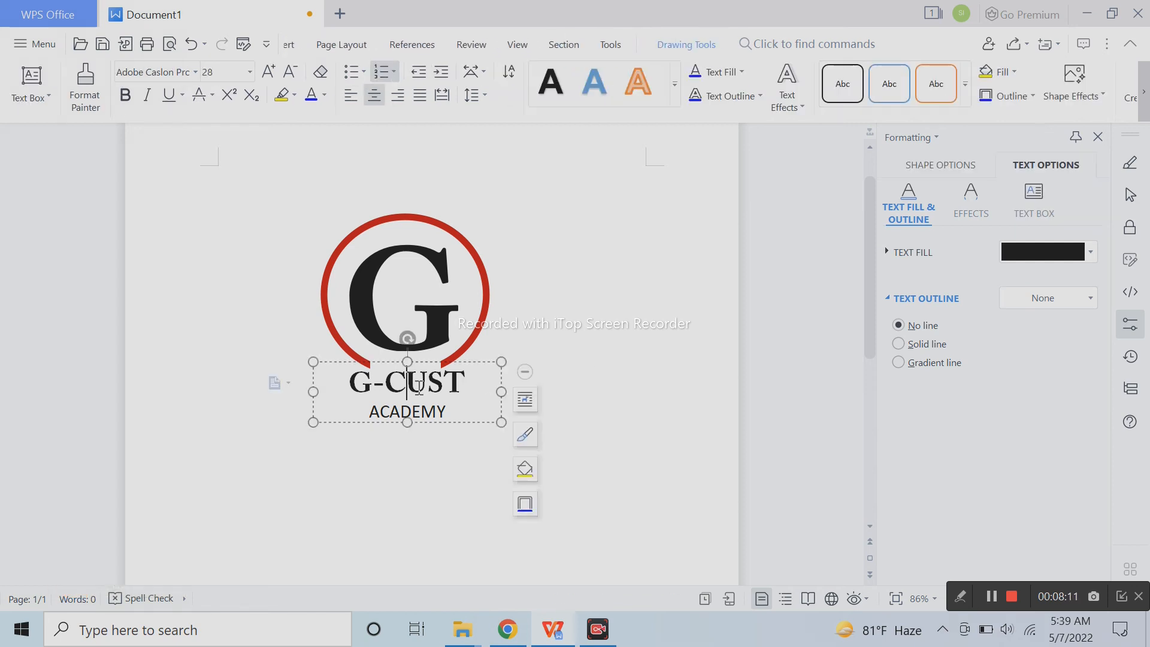
pyautogui.click(500, 391)
pyautogui.moveTo(476, 392); pyautogui.dragTo(478, 363)
# Nudge the narrowed text box sideways and down so it is centred just under the red circle
pyautogui.press('Right')
pyautogui.press('Right')
pyautogui.press('Right')
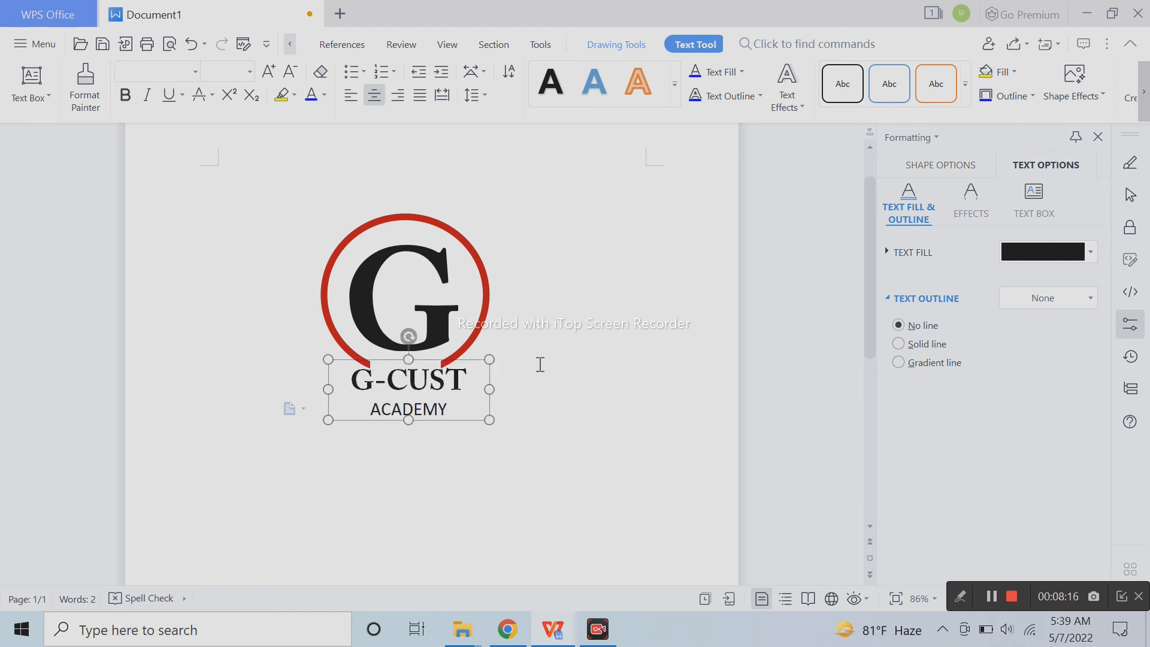
pyautogui.press('Left')
pyautogui.press('Left')
pyautogui.press('Left')
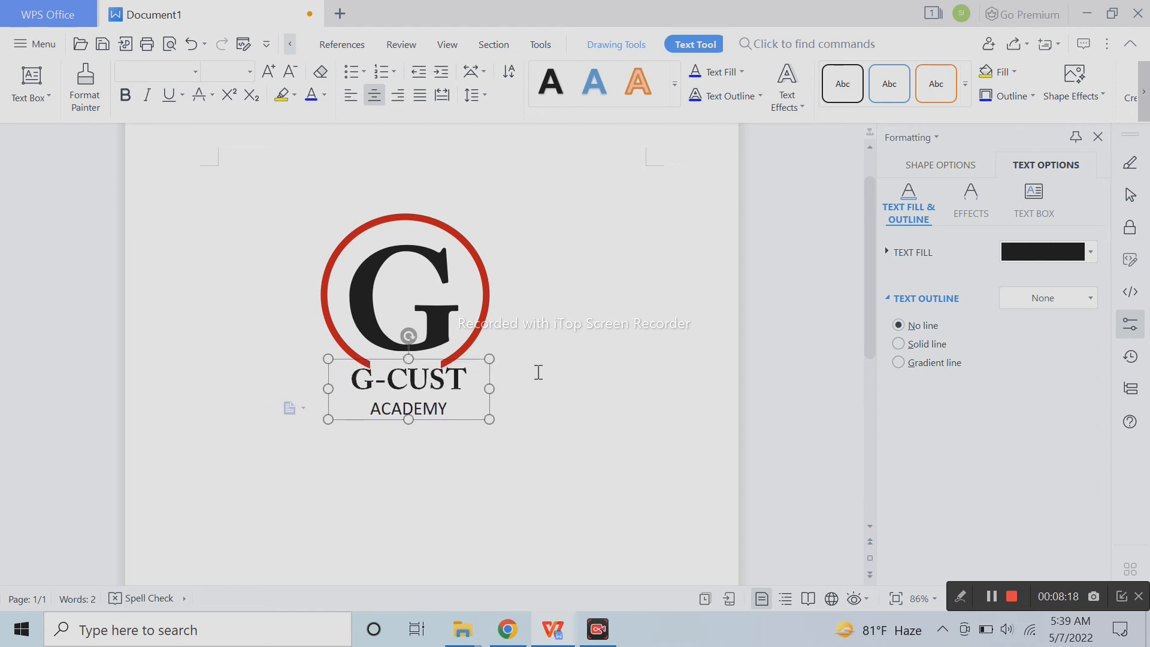
pyautogui.press('Down')
pyautogui.press('Down')
pyautogui.press('Down')
pyautogui.press('Down')
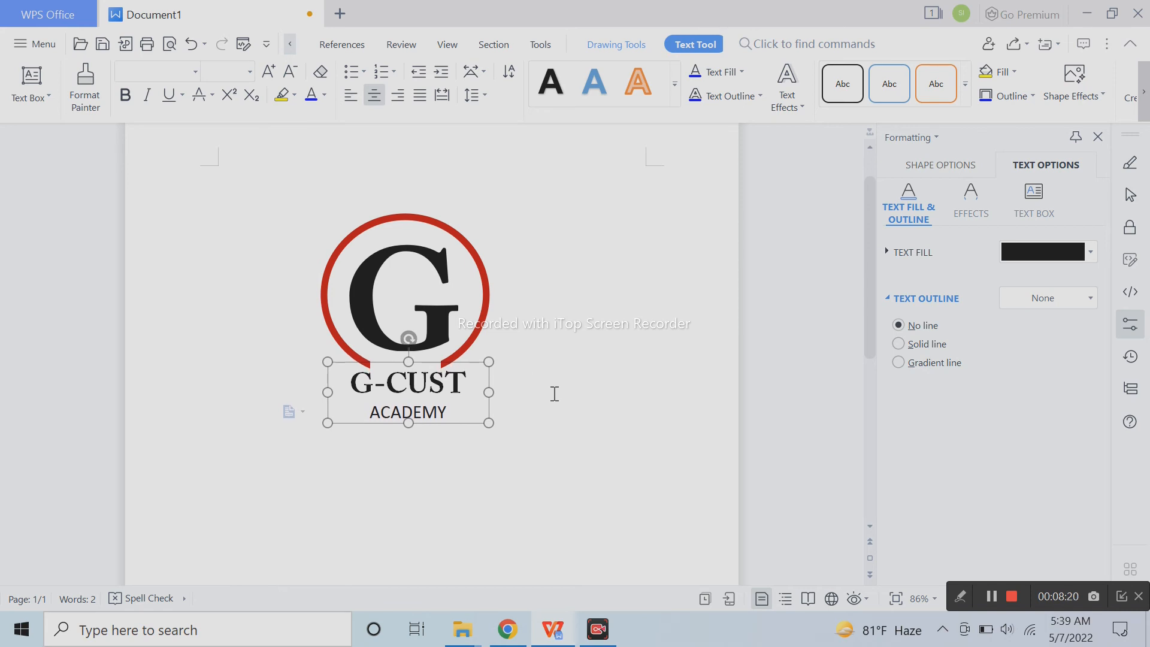
pyautogui.click(557, 397)
# Group the circled G emblem and the "G-CUST ACADEMY" text box into one object
pyautogui.click(477, 270)
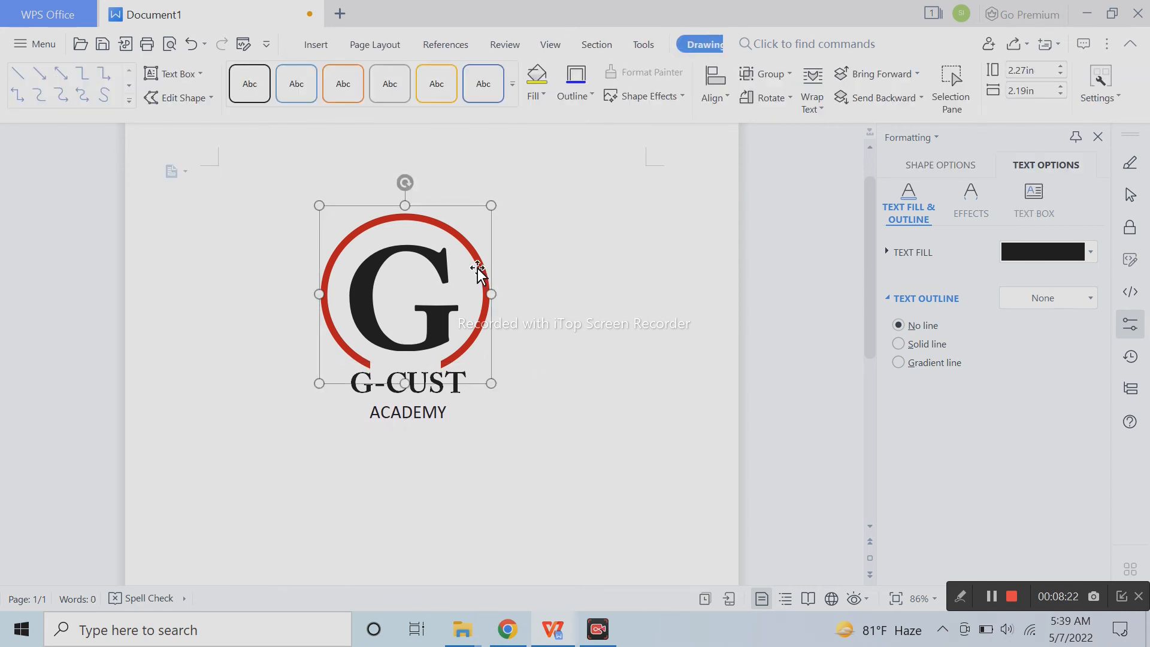
pyautogui.moveTo(434, 407); pyautogui.dragTo(436, 419)
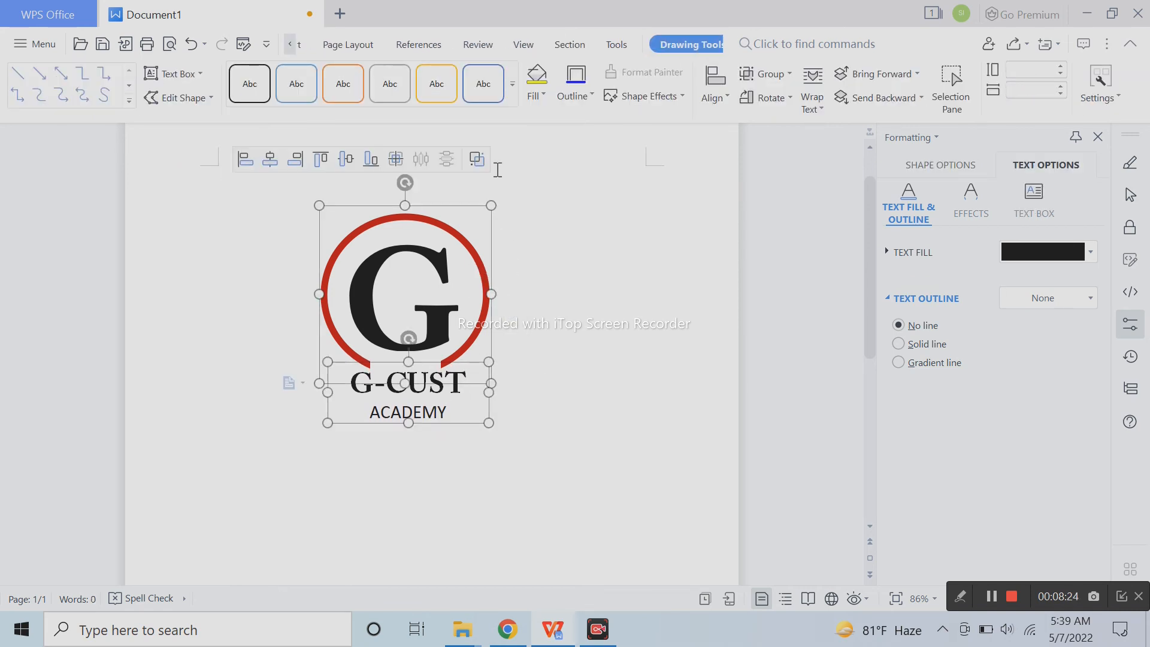
pyautogui.click(684, 322)
# Change the word "ACADEMY" to red and make it bold
pyautogui.moveTo(365, 414); pyautogui.dragTo(464, 414)
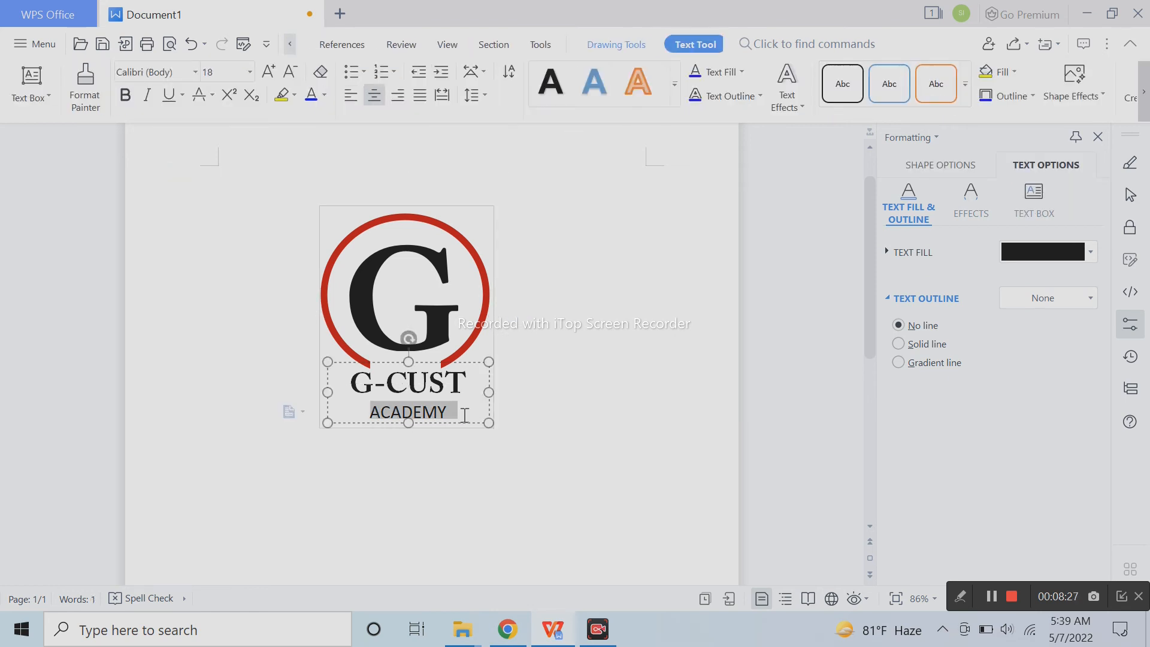
pyautogui.click(325, 93)
pyautogui.click(311, 265)
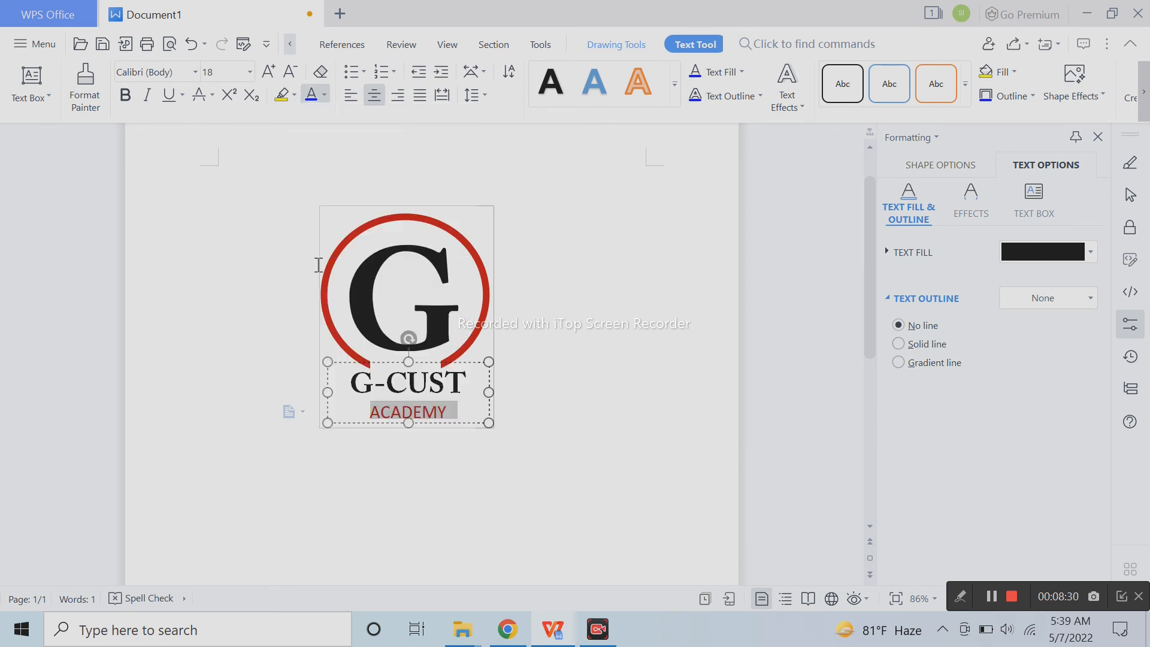
pyautogui.click(126, 96)
pyautogui.click(612, 385)
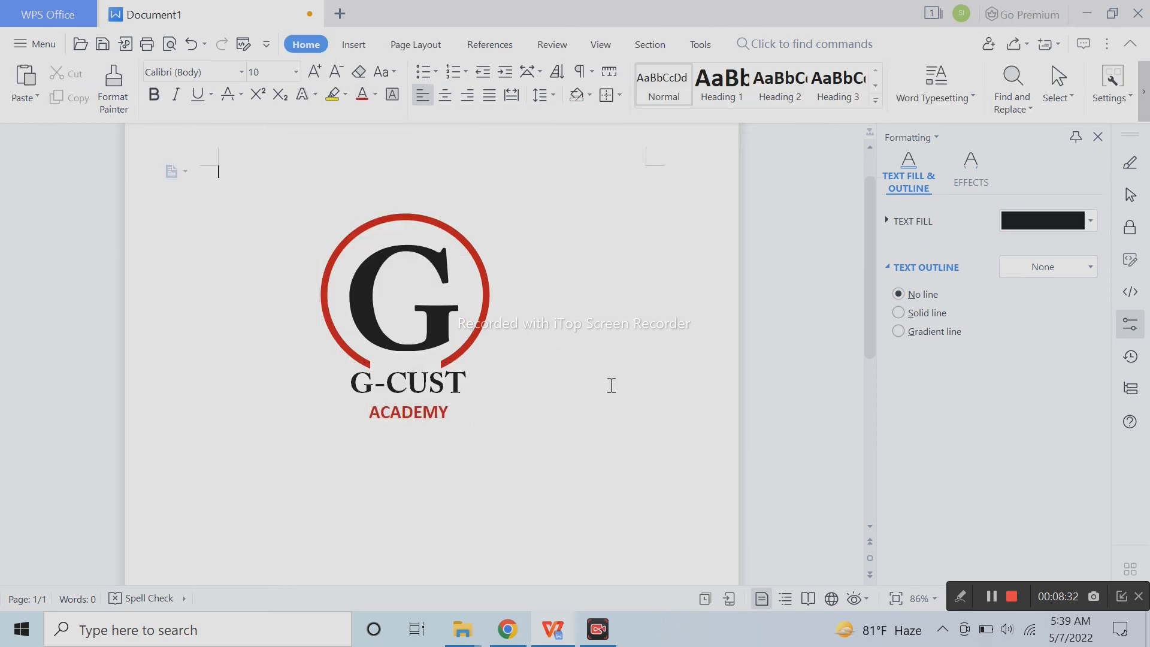
# Select the whole "G-CUST" line under the emblem and give its text a gradient fill
pyautogui.click(351, 384)
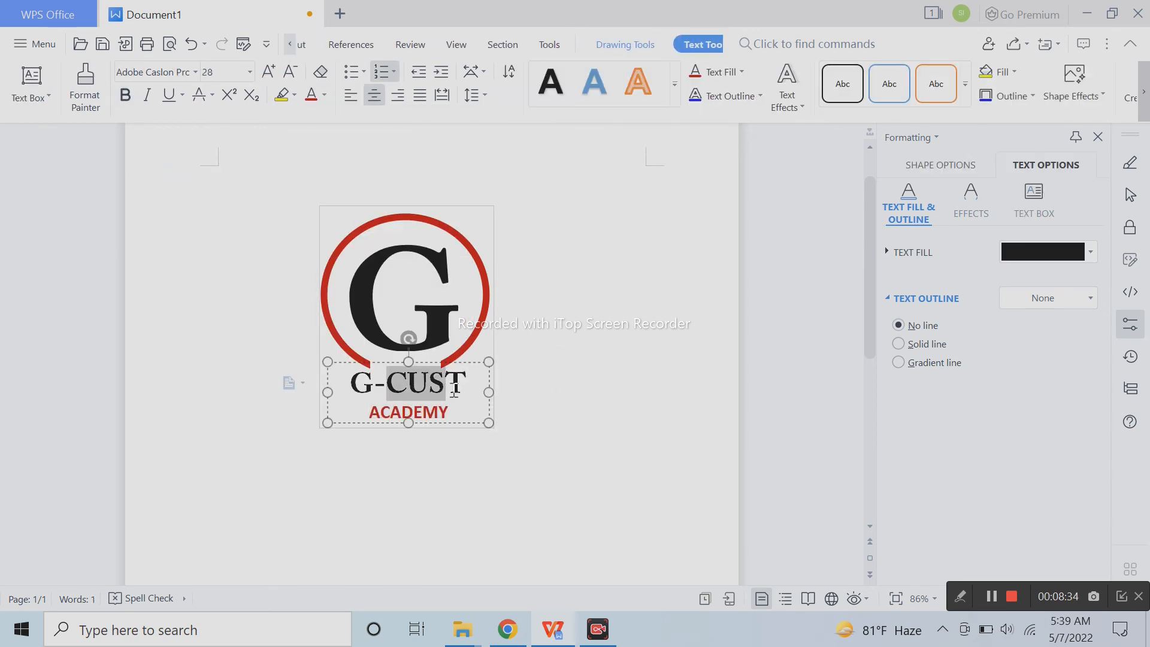
pyautogui.click(595, 388)
pyautogui.click(473, 395)
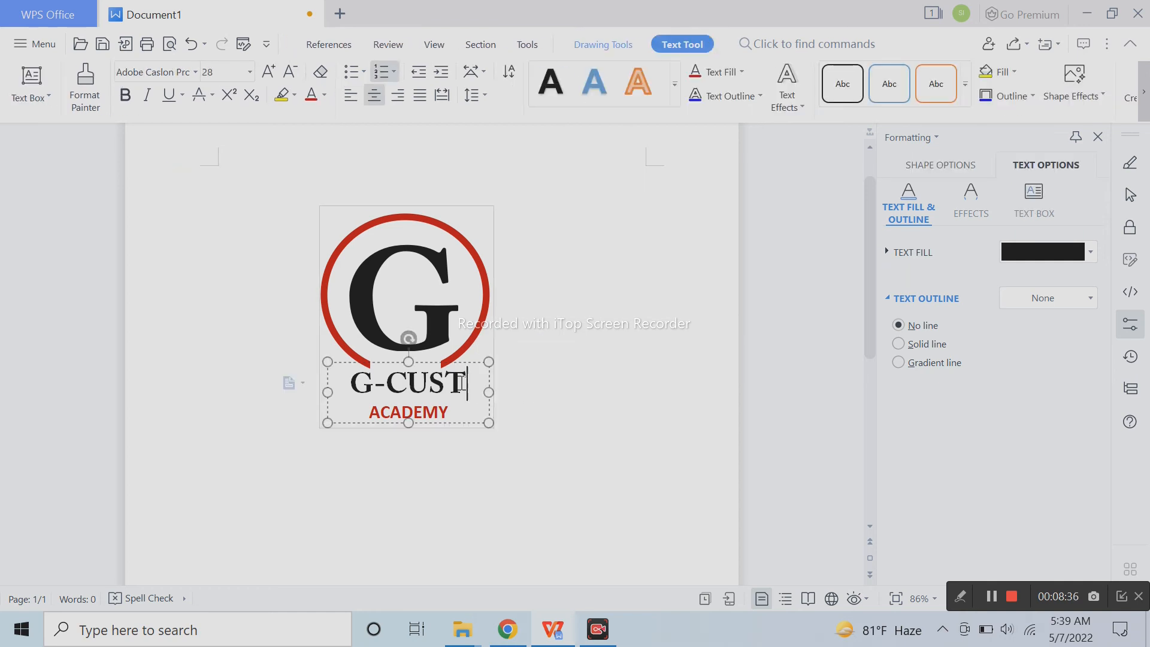
pyautogui.moveTo(473, 396); pyautogui.dragTo(378, 385)
pyautogui.doubleClick(358, 385)
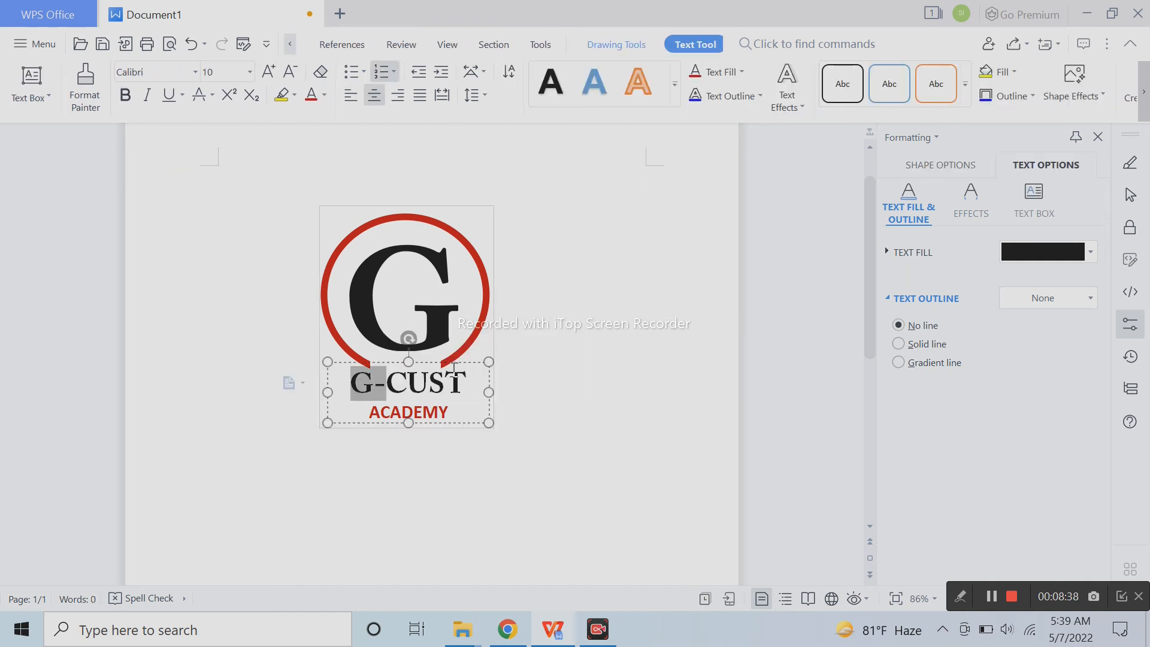
pyautogui.click(428, 376)
pyautogui.doubleClick(428, 383)
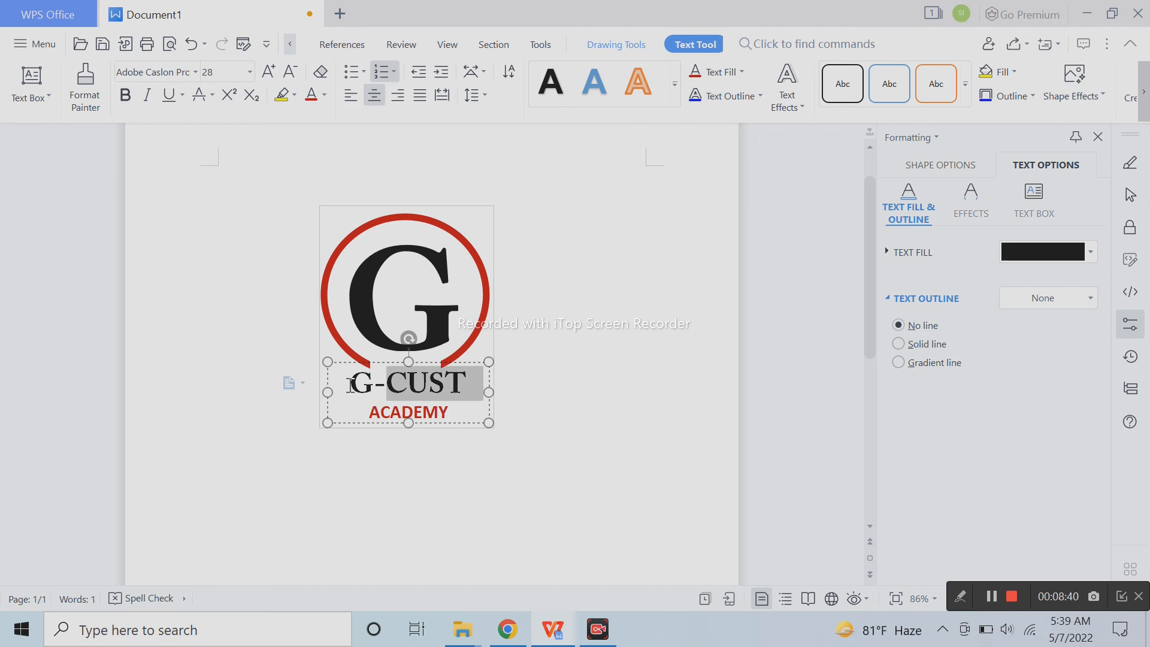
pyautogui.click(938, 164)
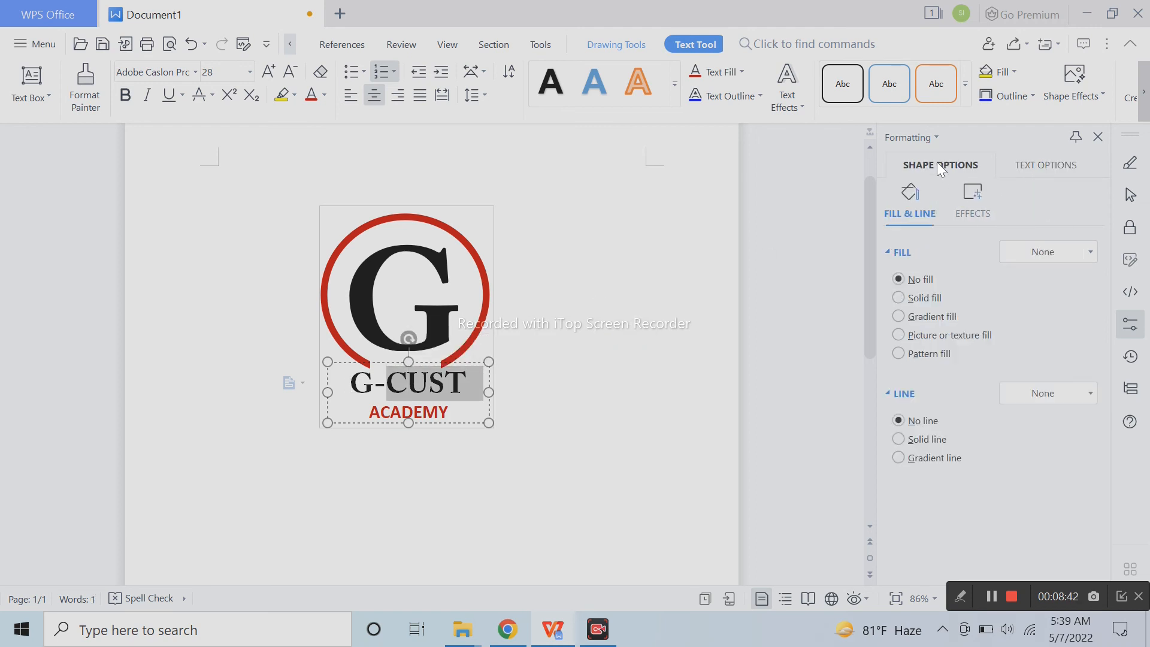
pyautogui.click(987, 201)
pyautogui.click(1042, 167)
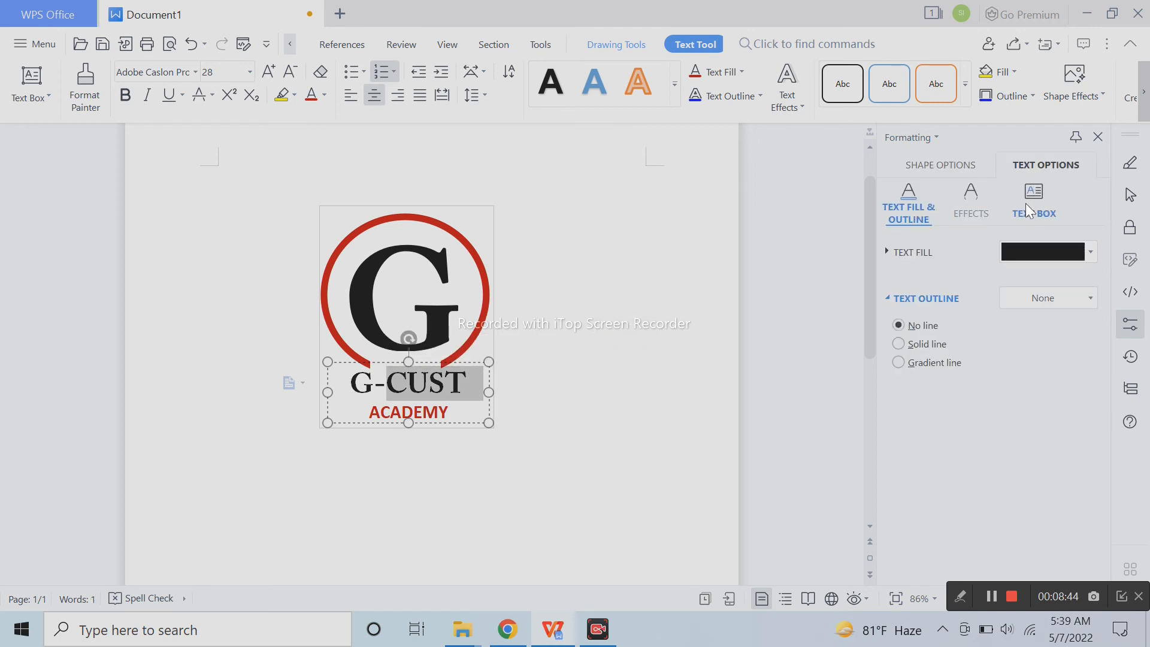
pyautogui.click(913, 252)
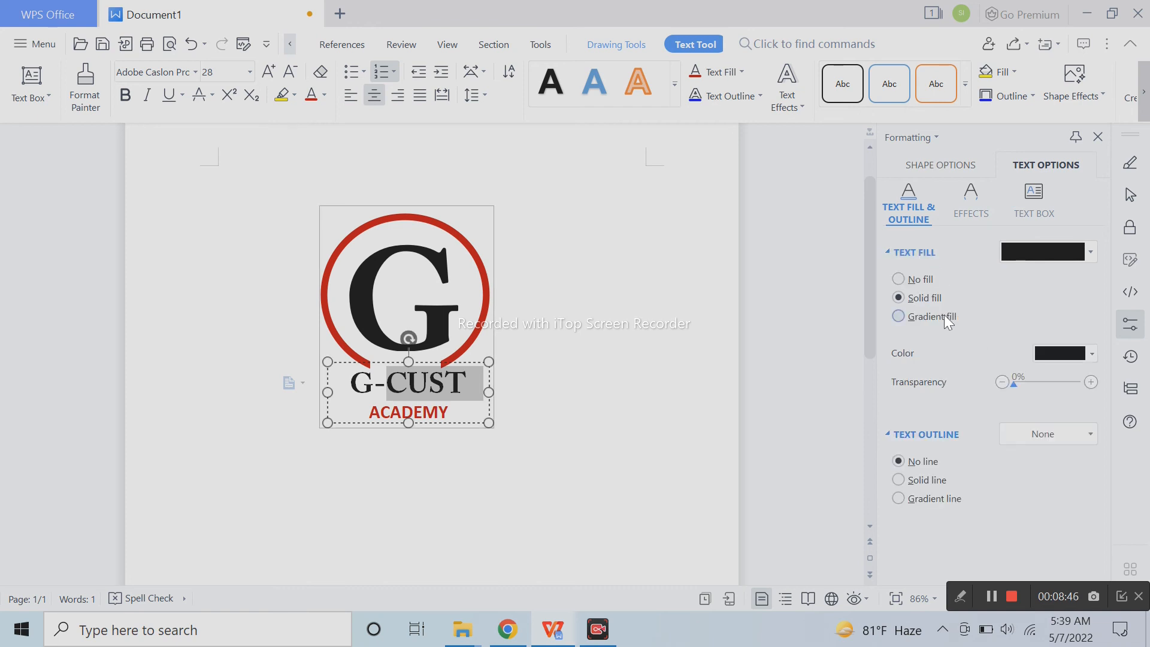
pyautogui.click(949, 319)
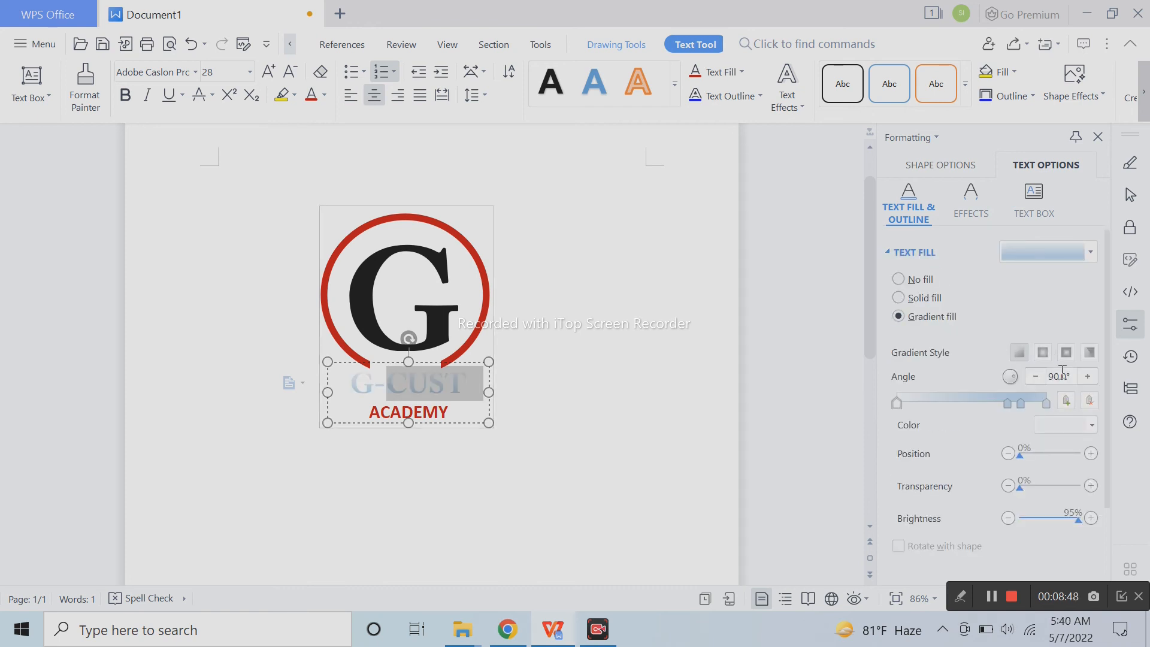
# Try a light orange theme colour as the text fill of "G-CUST"
pyautogui.click(1061, 254)
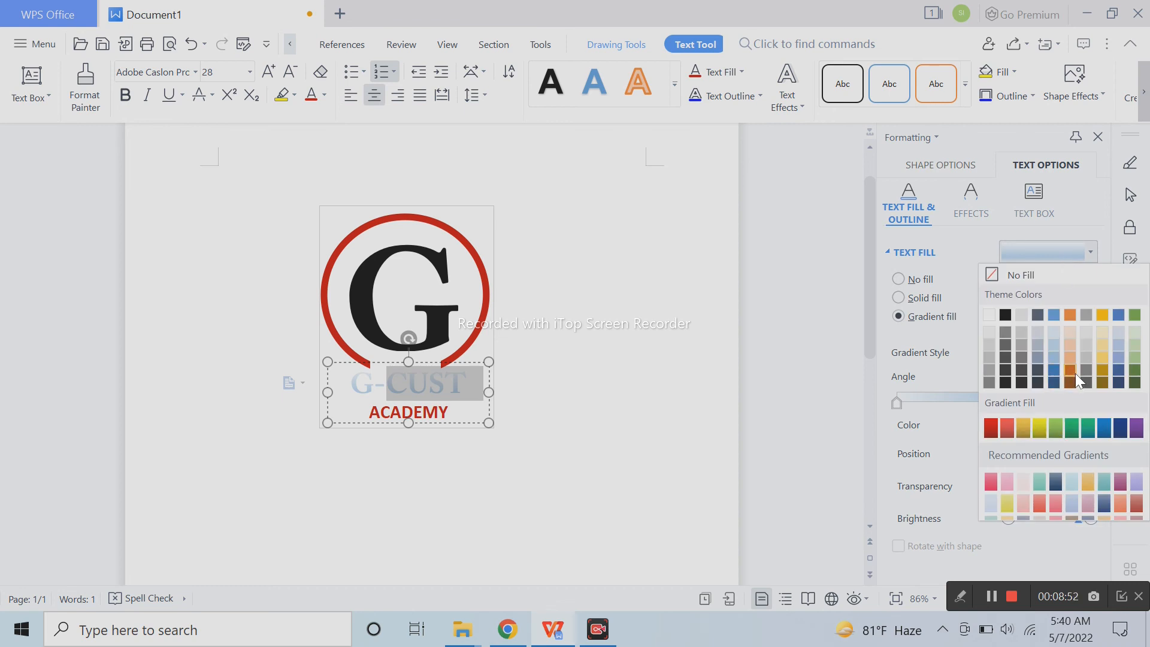
pyautogui.click(1070, 357)
pyautogui.click(1063, 254)
pyautogui.click(1063, 254)
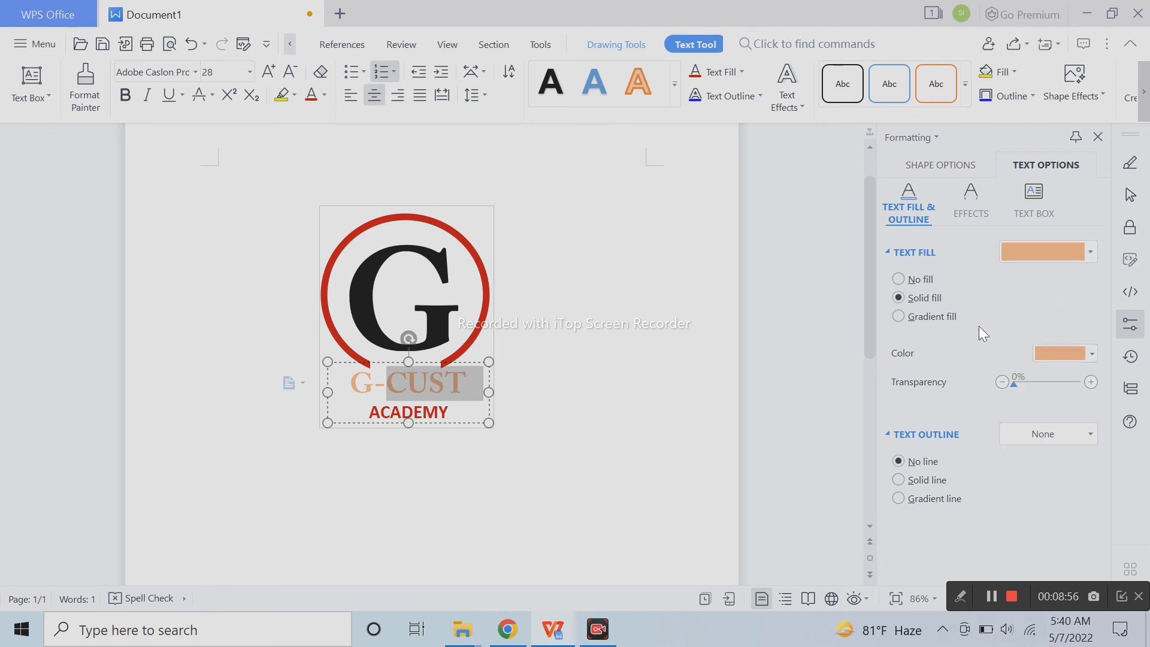
# Set the "G-CUST" text to a gradient fill and reduce the gradient to two stops, one at each end
pyautogui.click(939, 316)
pyautogui.click(1028, 402)
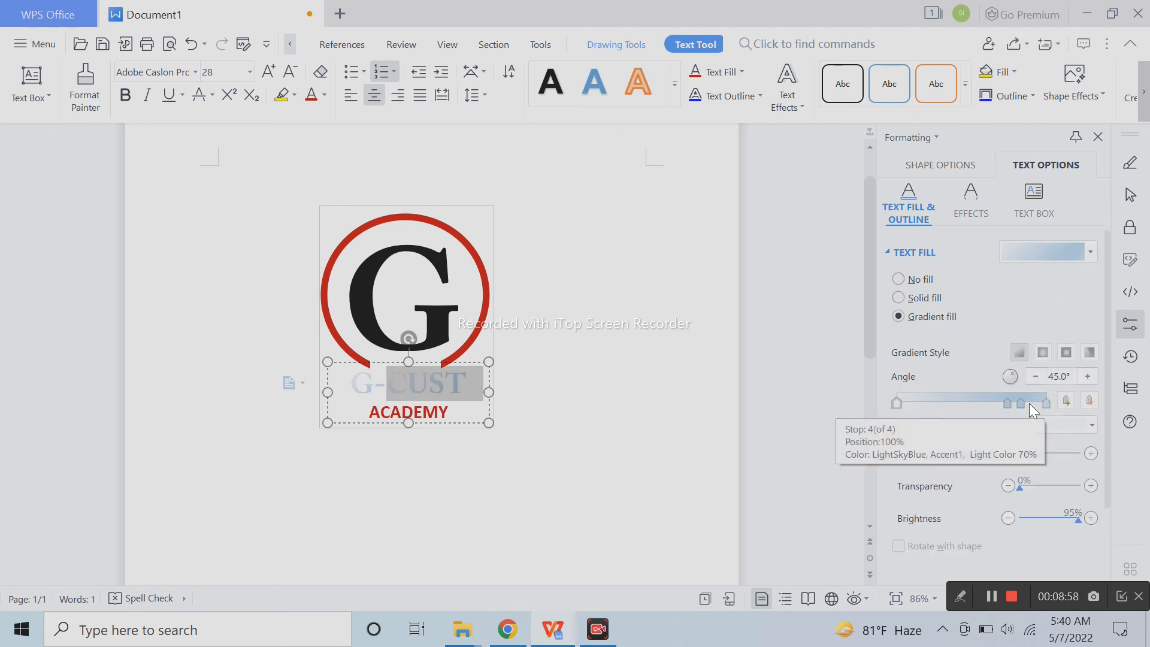
pyautogui.click(1090, 401)
pyautogui.click(1090, 401)
pyautogui.click(1090, 401)
pyautogui.moveTo(1021, 404); pyautogui.dragTo(886, 415)
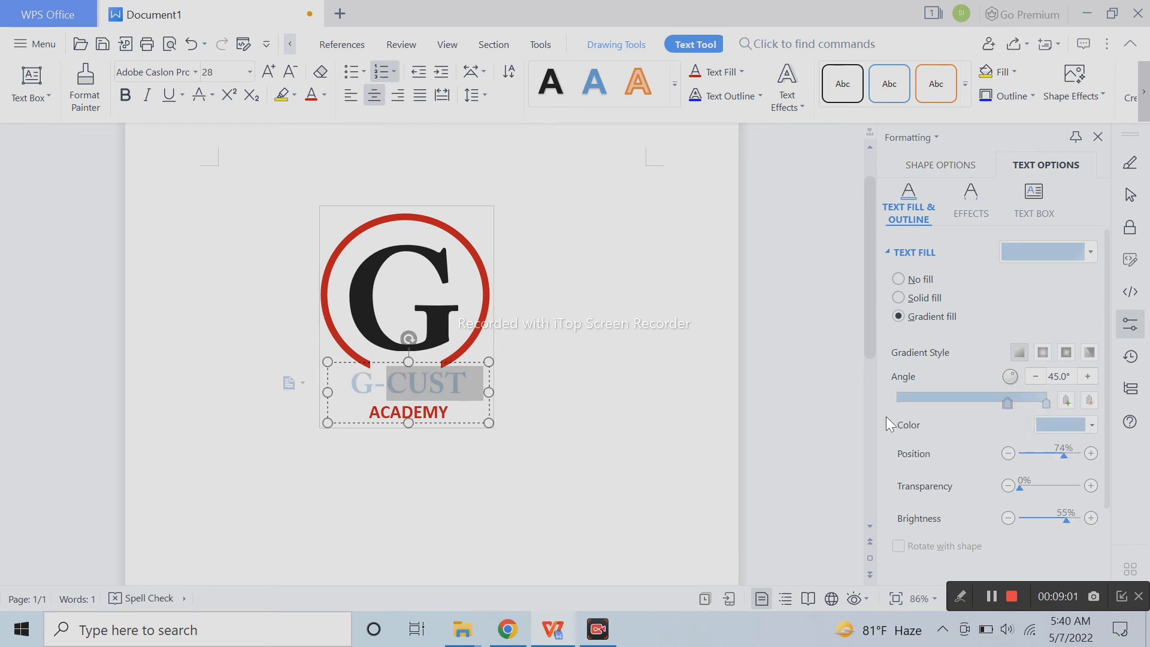
# Colour the first gradient stop of "G-CUST" orange and the last stop dark red
pyautogui.click(1073, 429)
pyautogui.click(1021, 361)
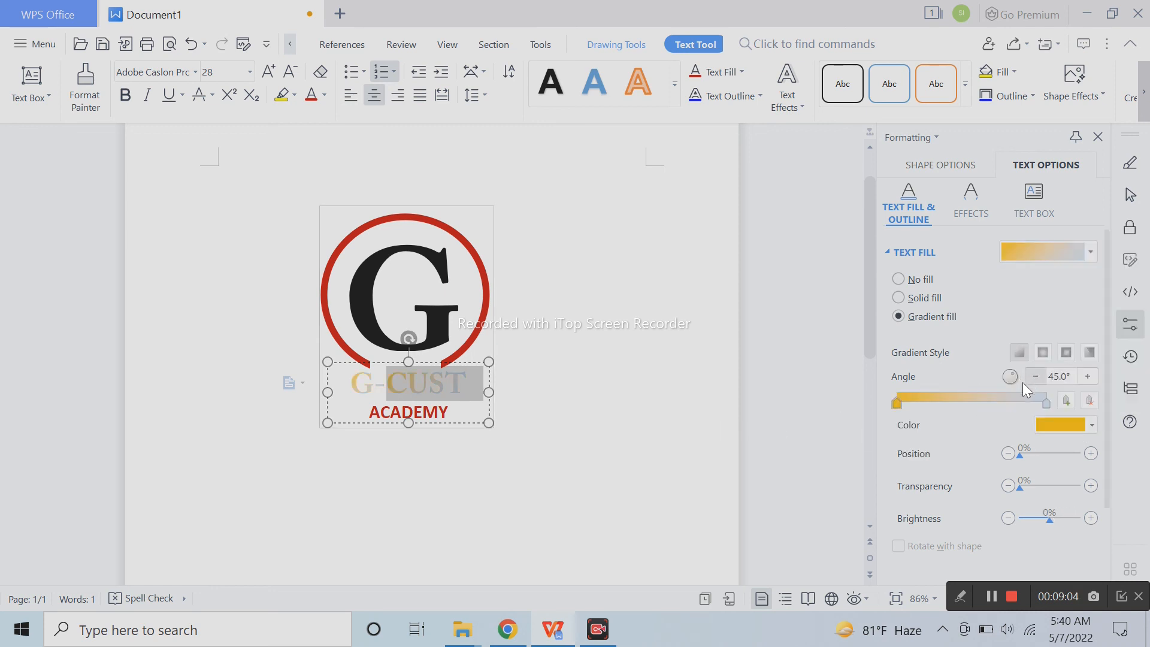
pyautogui.click(1045, 402)
pyautogui.click(1069, 426)
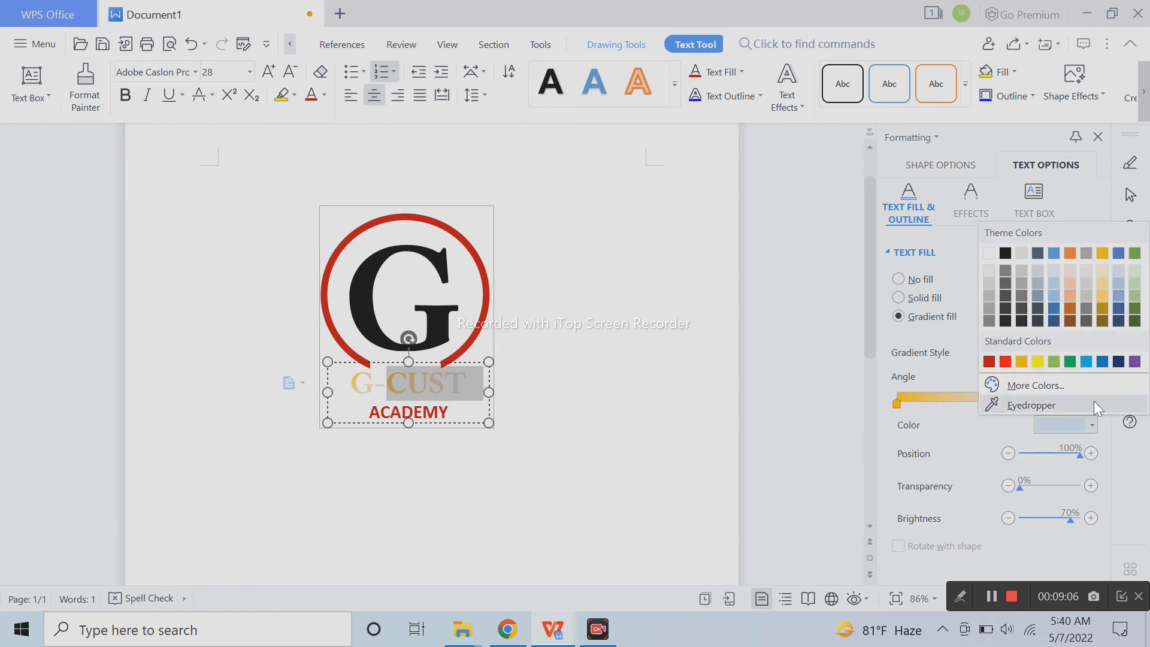
pyautogui.click(989, 361)
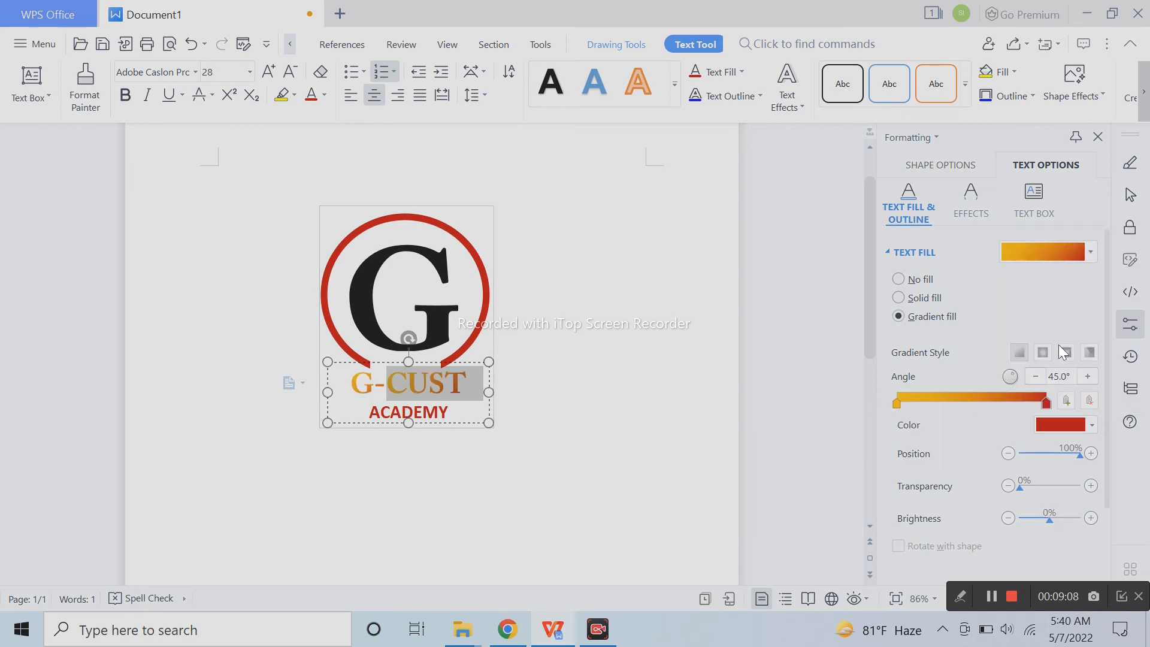
# Add a gradient stop at 59% between the orange and dark red ones and colour it dark blue
pyautogui.click(986, 401)
pyautogui.click(1061, 425)
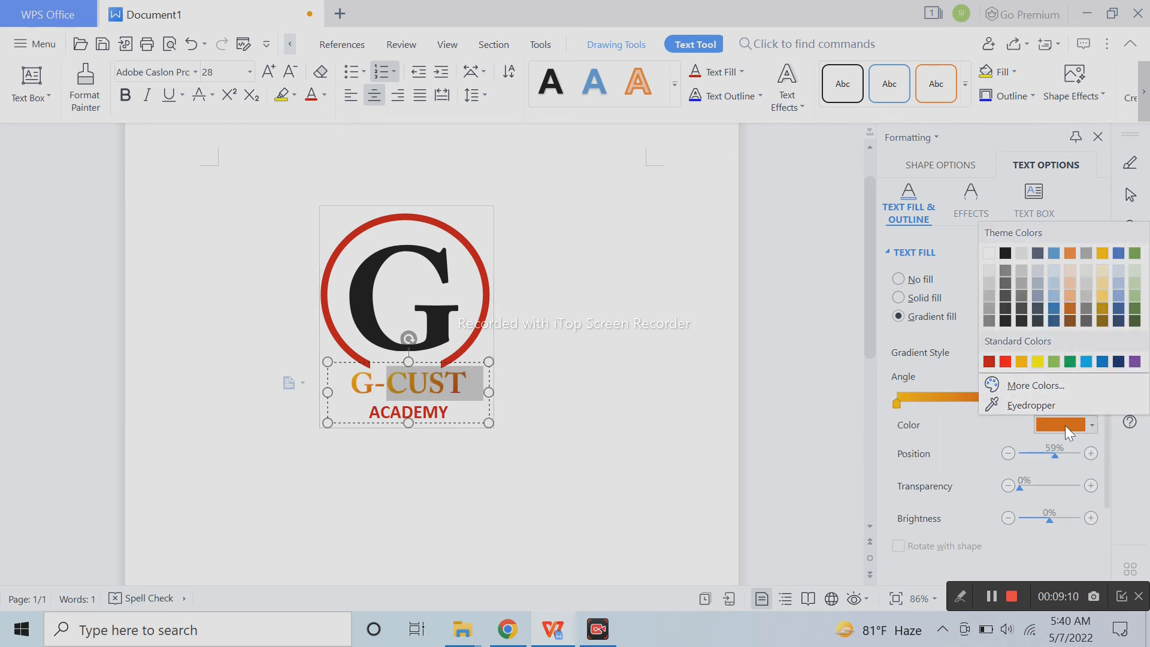
pyautogui.click(1053, 309)
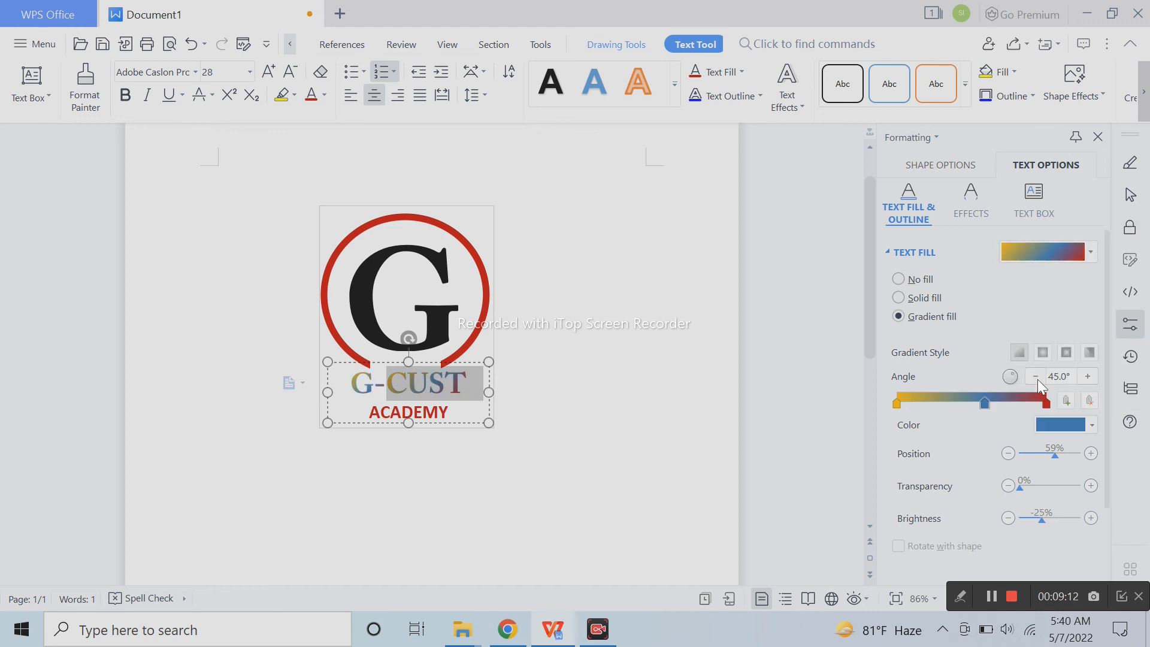
# Add two more gradient stops, one between the blue and dark red stops and one placed at 30%
pyautogui.moveTo(994, 402); pyautogui.dragTo(1023, 402)
pyautogui.click(968, 402)
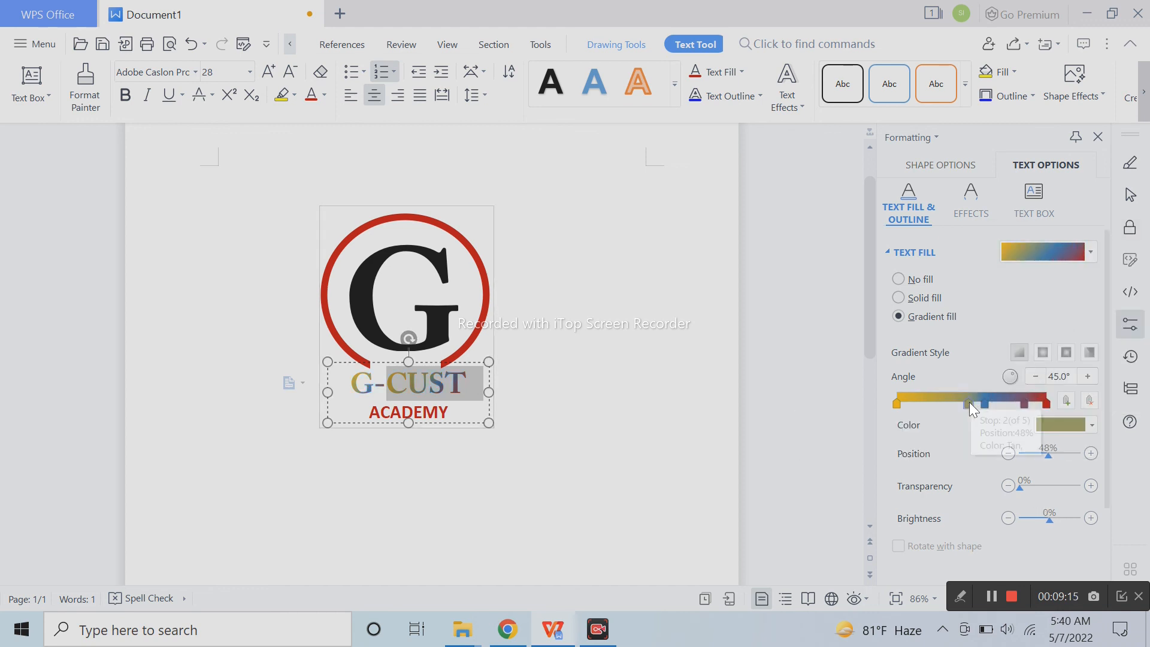
pyautogui.click(787, 409)
pyautogui.click(442, 393)
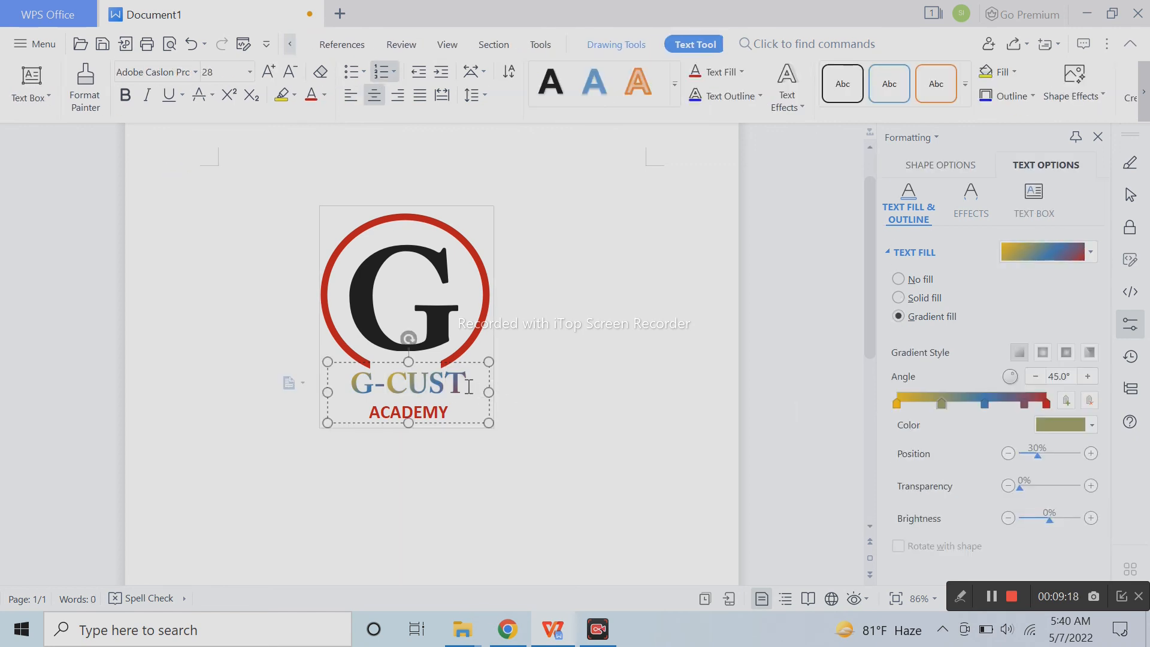
# Reselect "G-CUST", colour the 30% gradient stop bright red and move it to 55%
pyautogui.moveTo(483, 387); pyautogui.dragTo(386, 386)
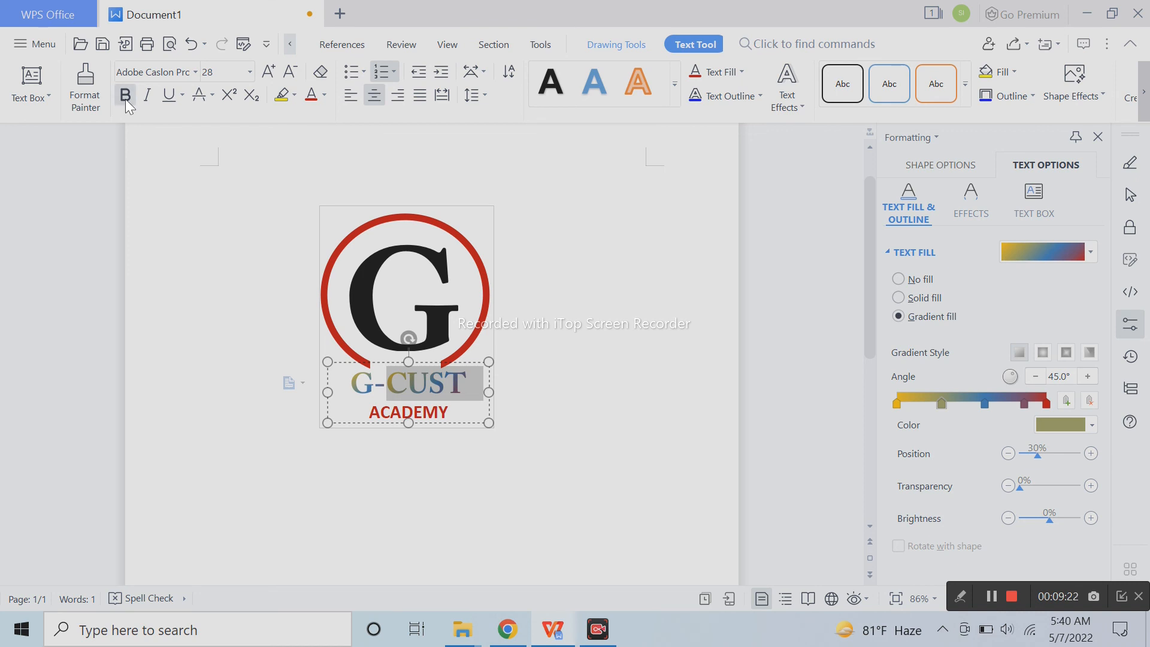
pyautogui.click(1072, 425)
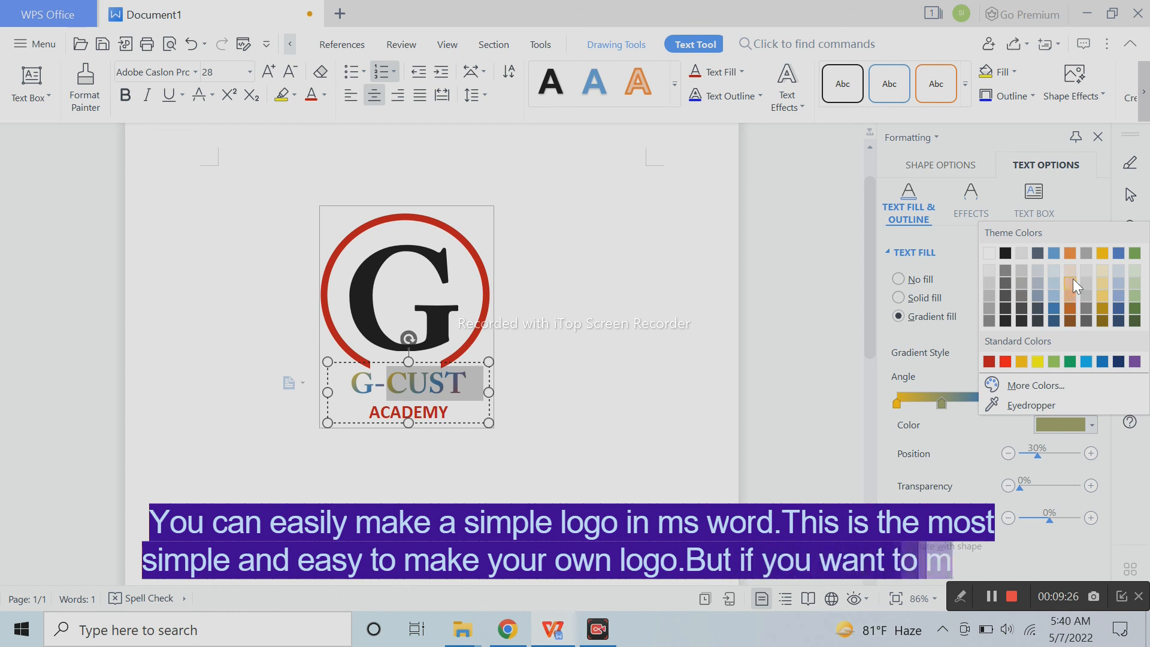
pyautogui.click(1004, 362)
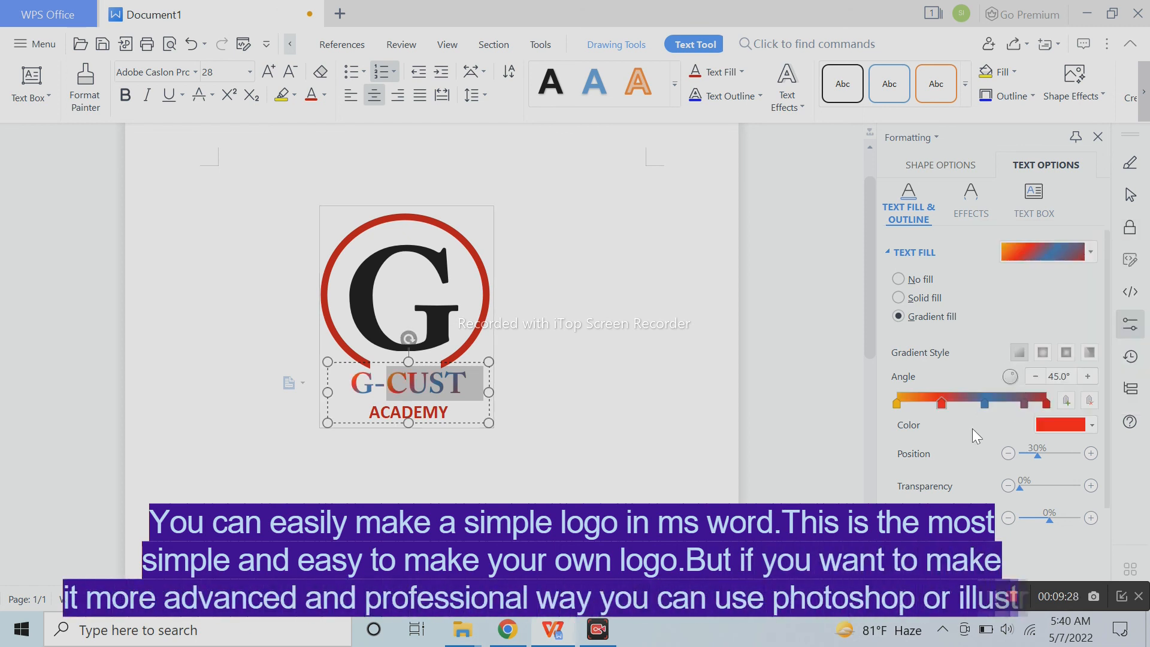
pyautogui.moveTo(943, 400); pyautogui.dragTo(979, 408)
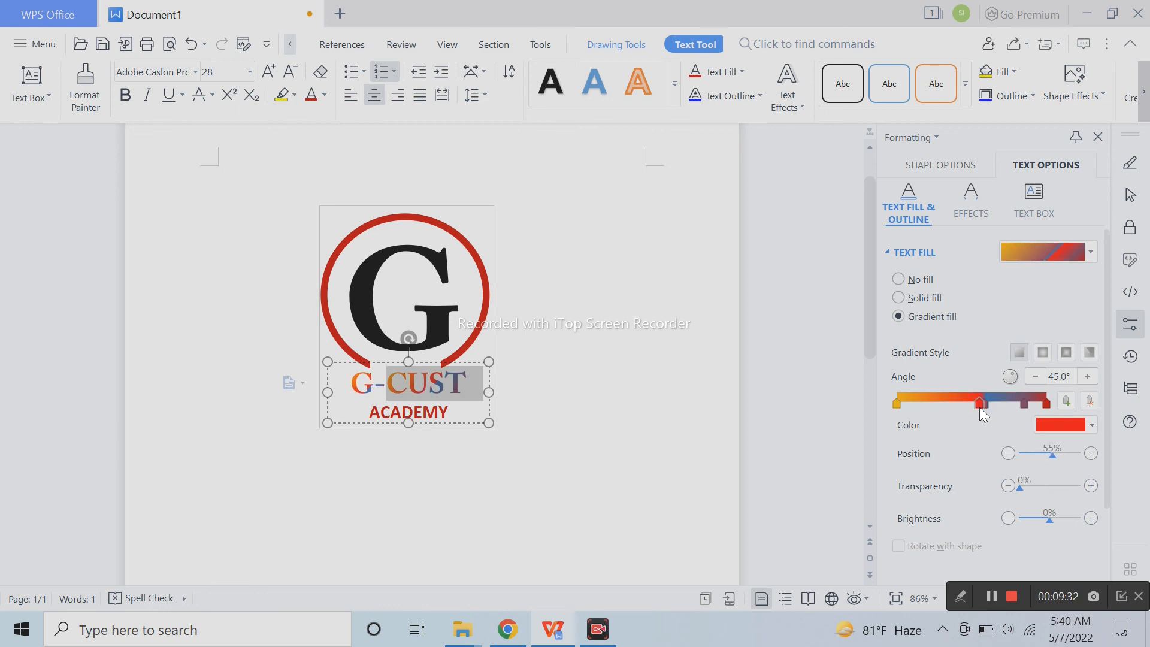
pyautogui.click(832, 401)
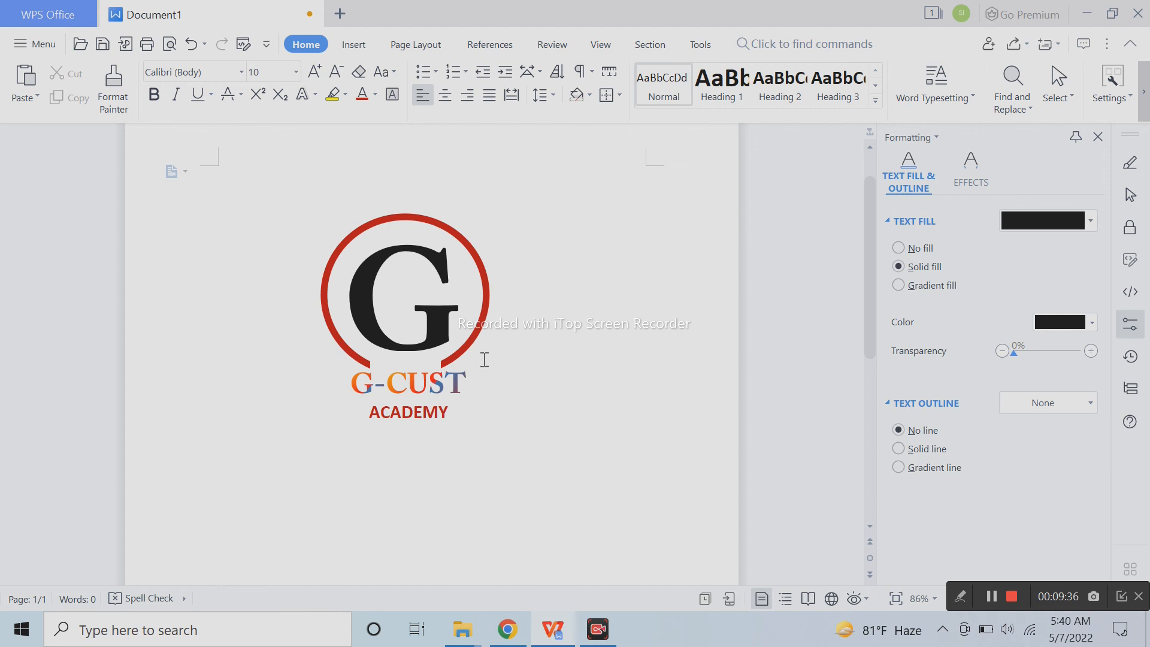
pyautogui.click(430, 405)
pyautogui.click(431, 246)
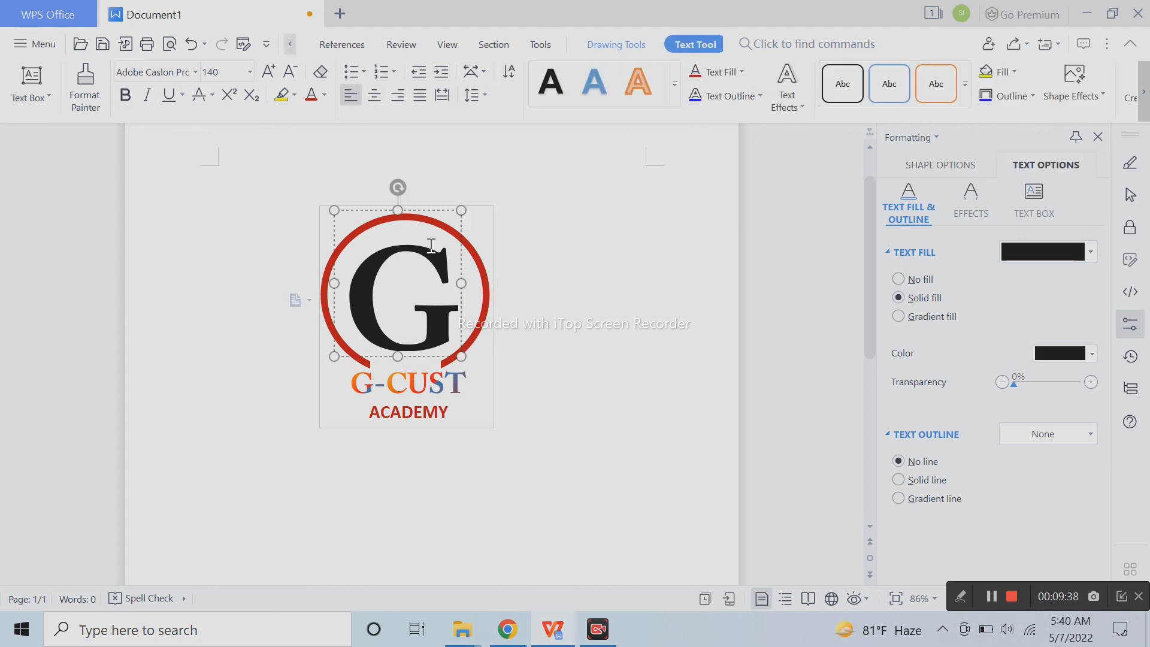
pyautogui.click(570, 218)
pyautogui.click(446, 247)
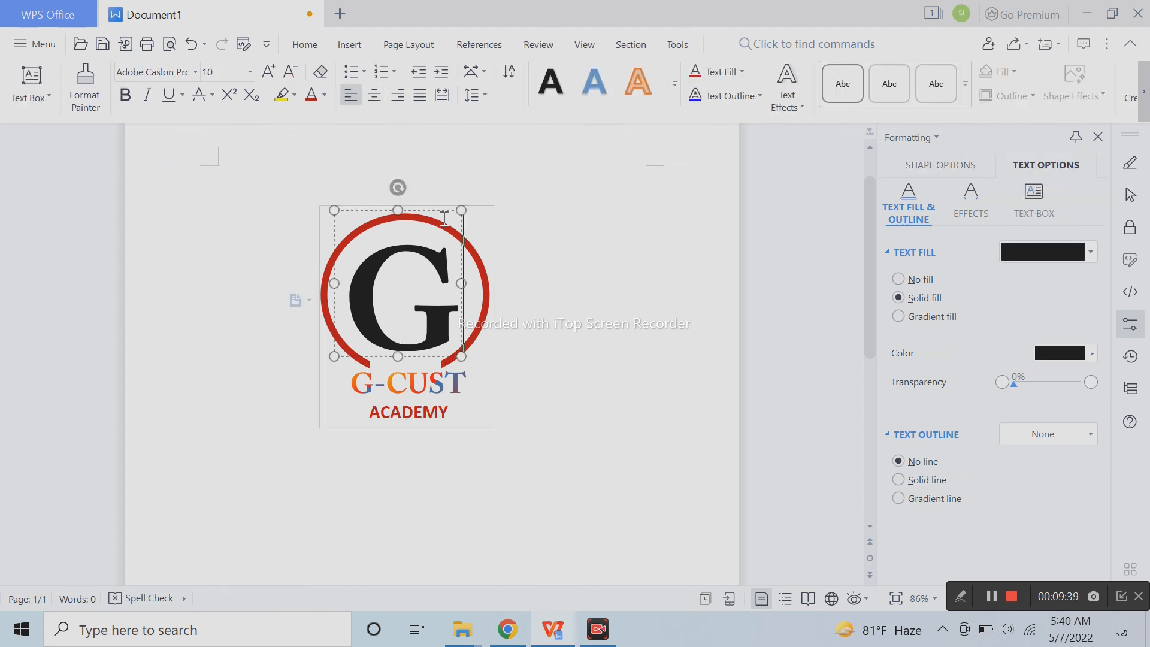
pyautogui.click(489, 209)
pyautogui.click(443, 412)
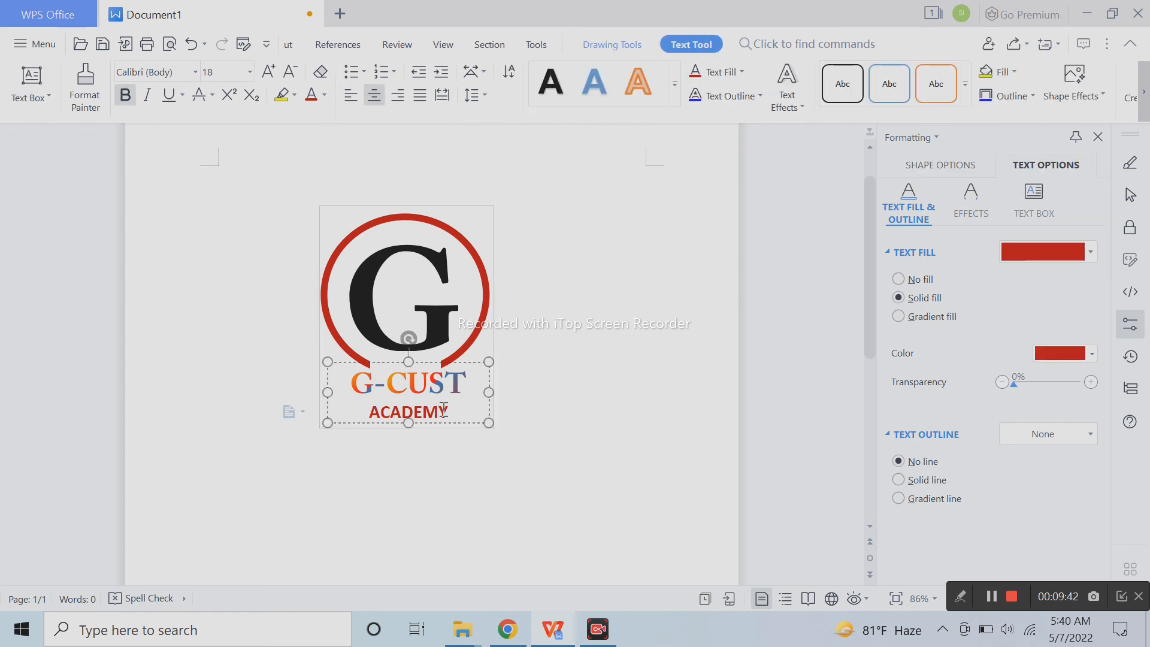
# Save the whole grouped logo as a PNG picture named LOGO3 in the logo folder
pyautogui.click(485, 209)
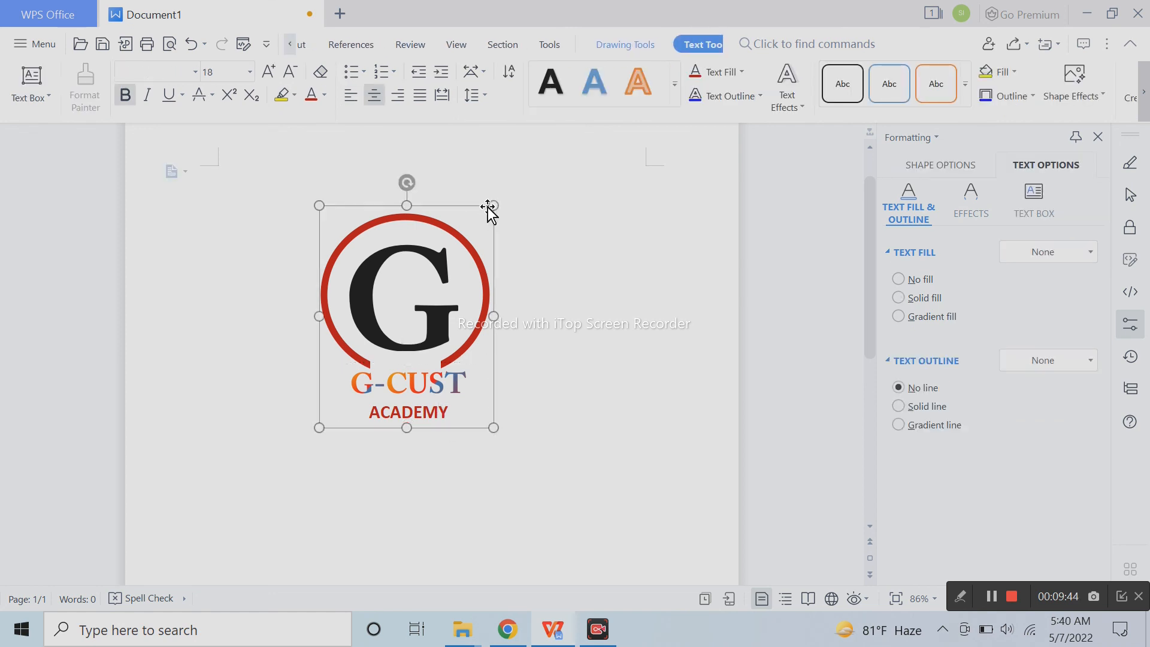
pyautogui.rightClick(488, 207)
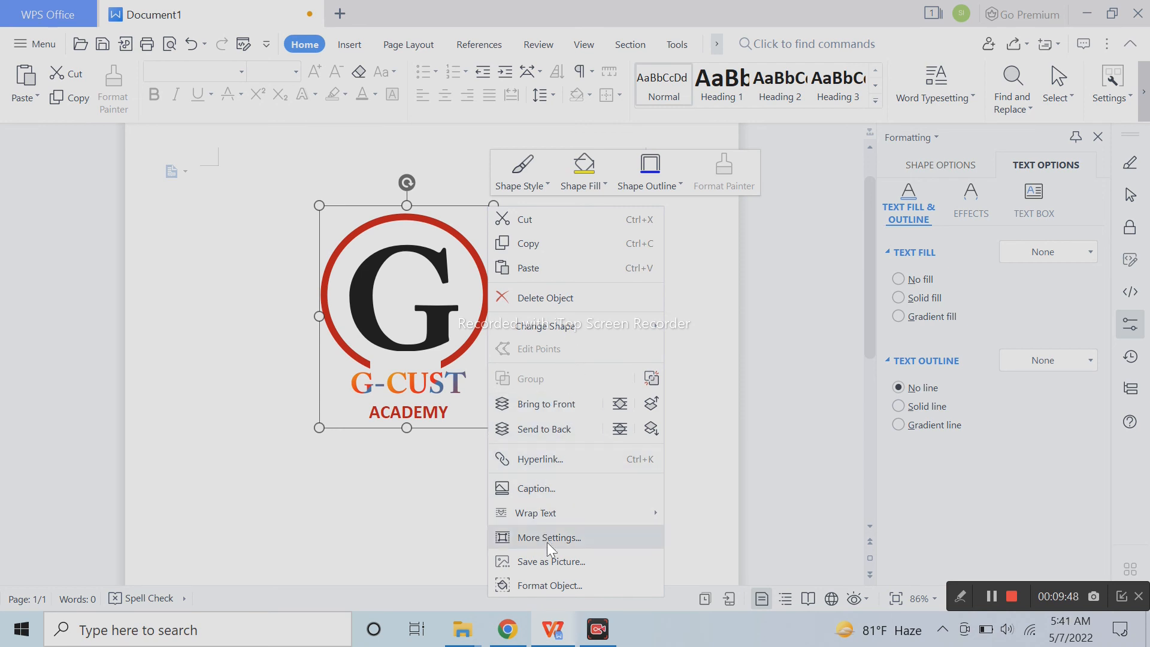
pyautogui.click(553, 562)
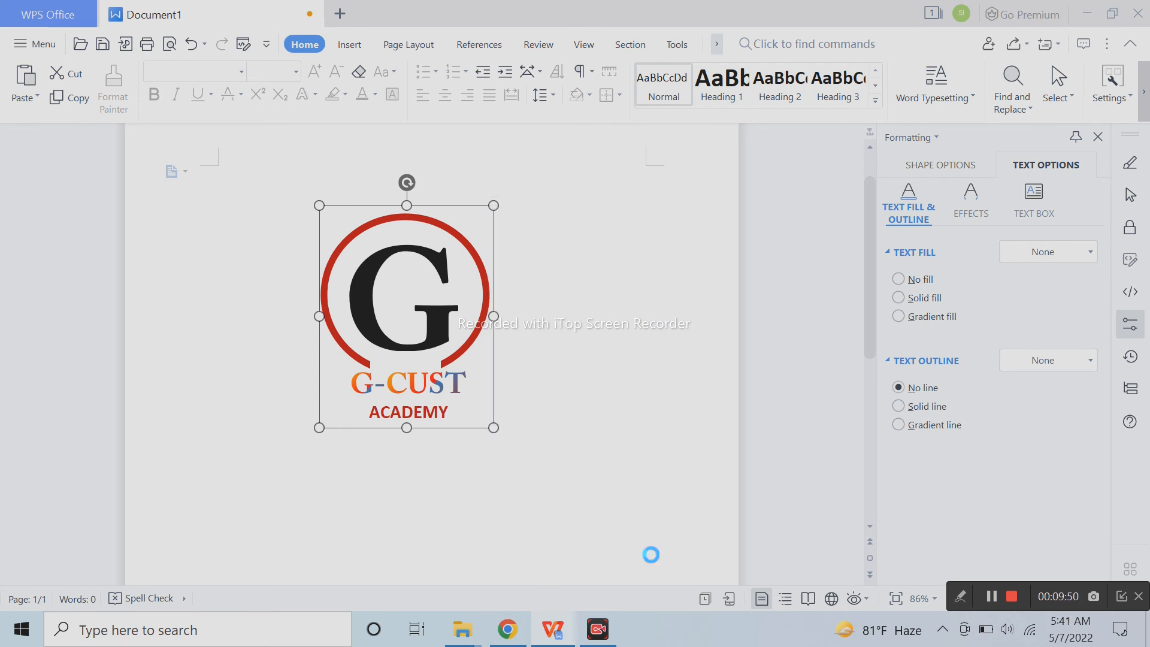
pyautogui.click(515, 535)
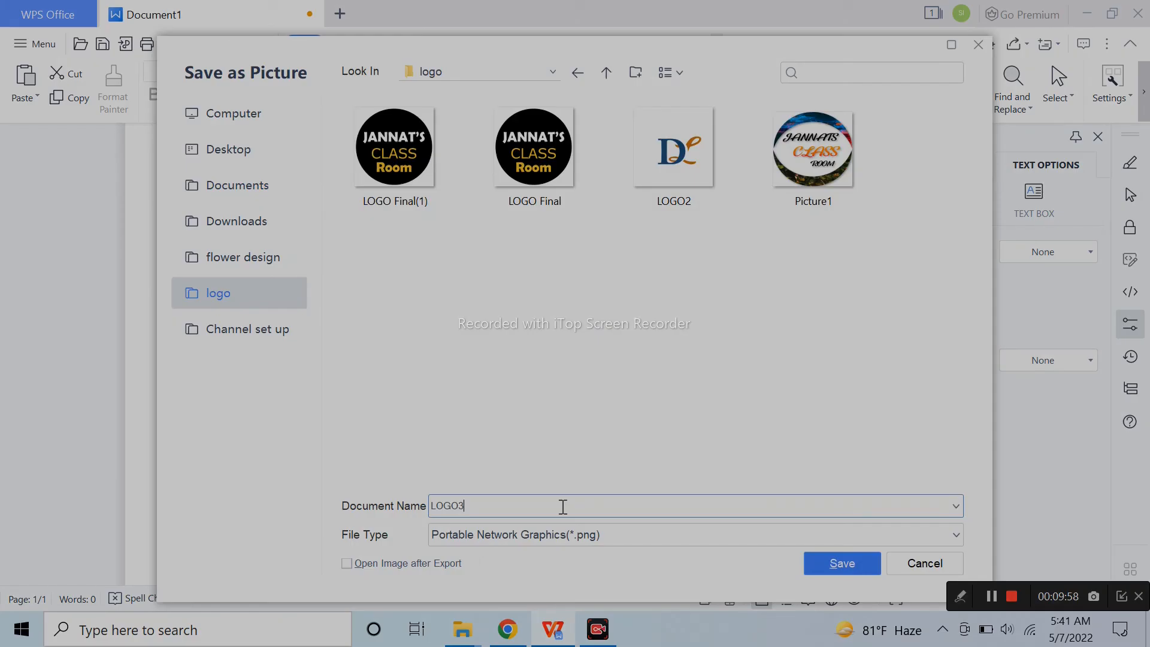
pyautogui.press('Return')
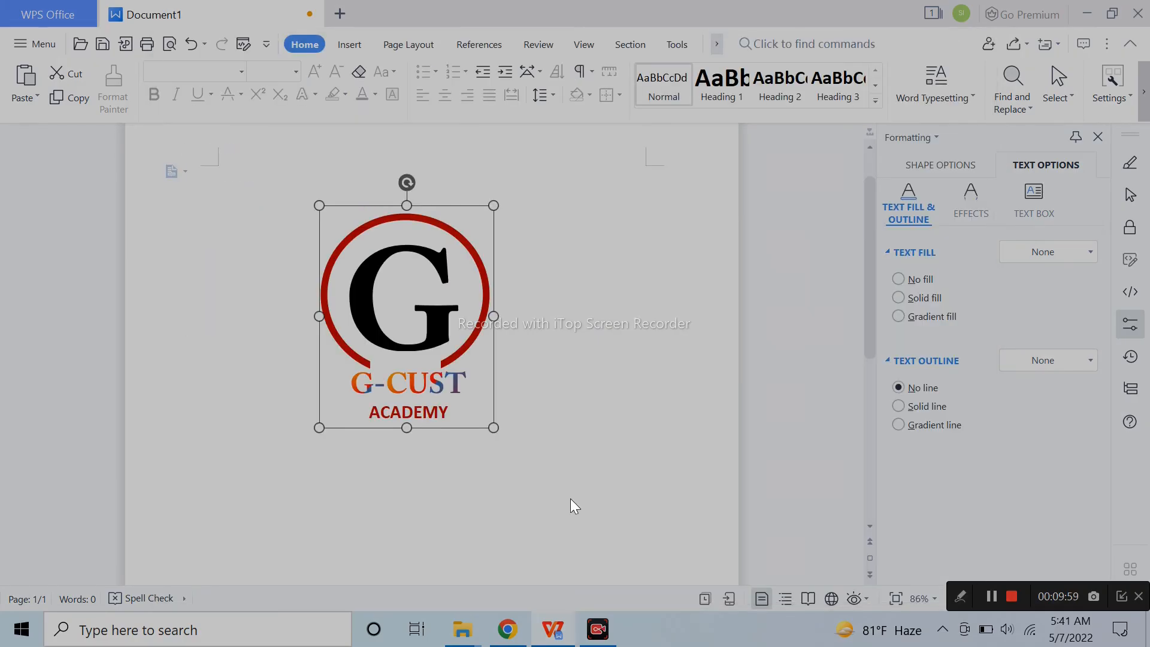
pyautogui.click(650, 389)
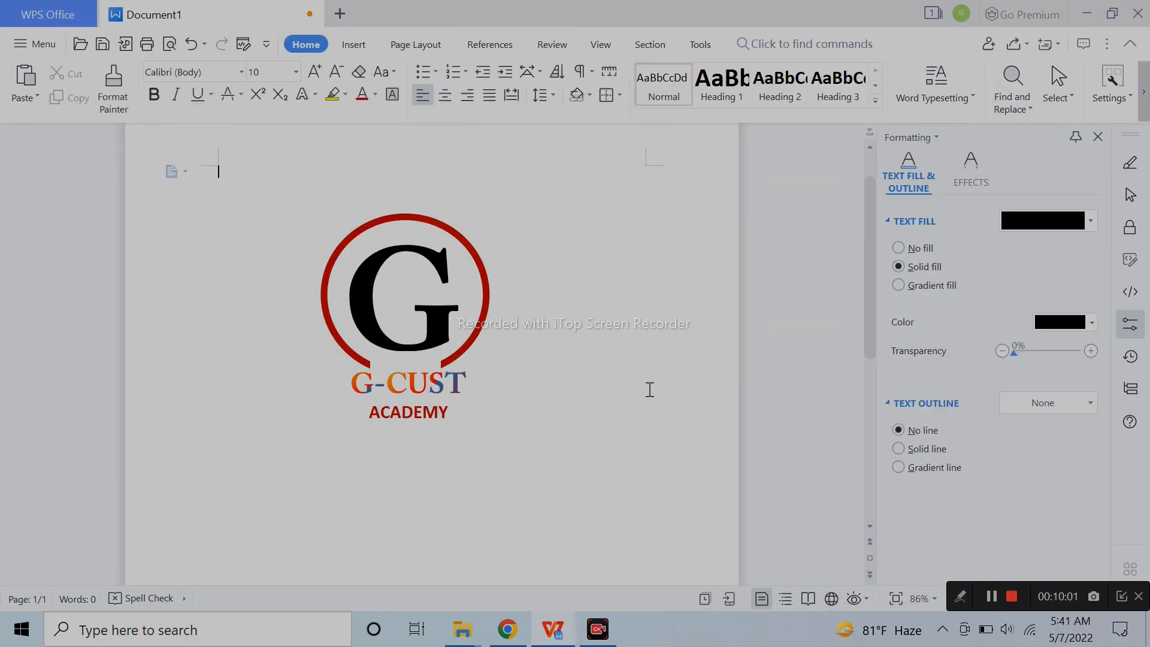
# Create a new blank text document
pyautogui.click(339, 14)
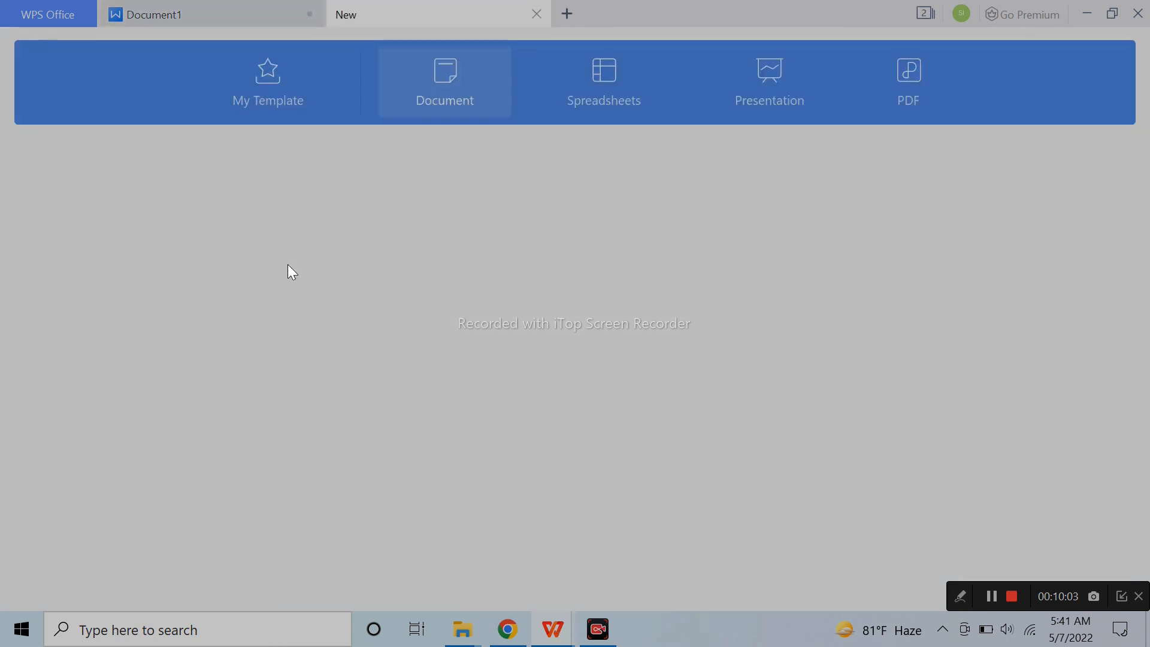
pyautogui.click(356, 311)
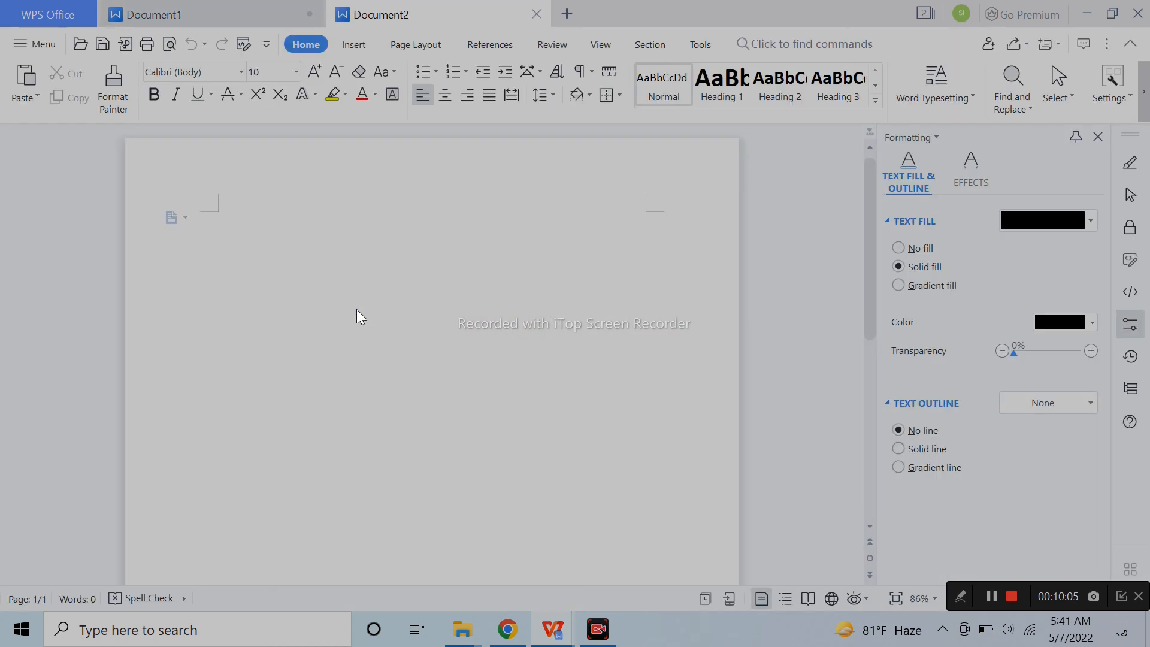
# Insert the LOGO3 picture from the logo folder into the blank document and select it
pyautogui.moveTo(463, 629)
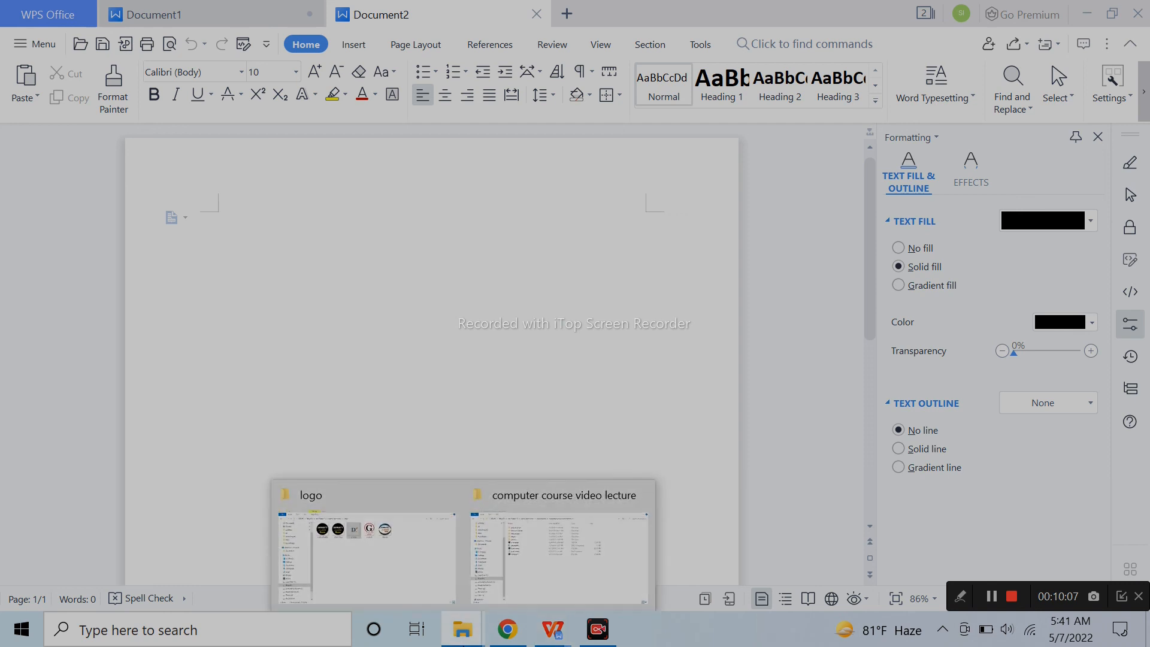
pyautogui.click(393, 597)
pyautogui.moveTo(590, 171); pyautogui.dragTo(418, 340)
pyautogui.click(340, 311)
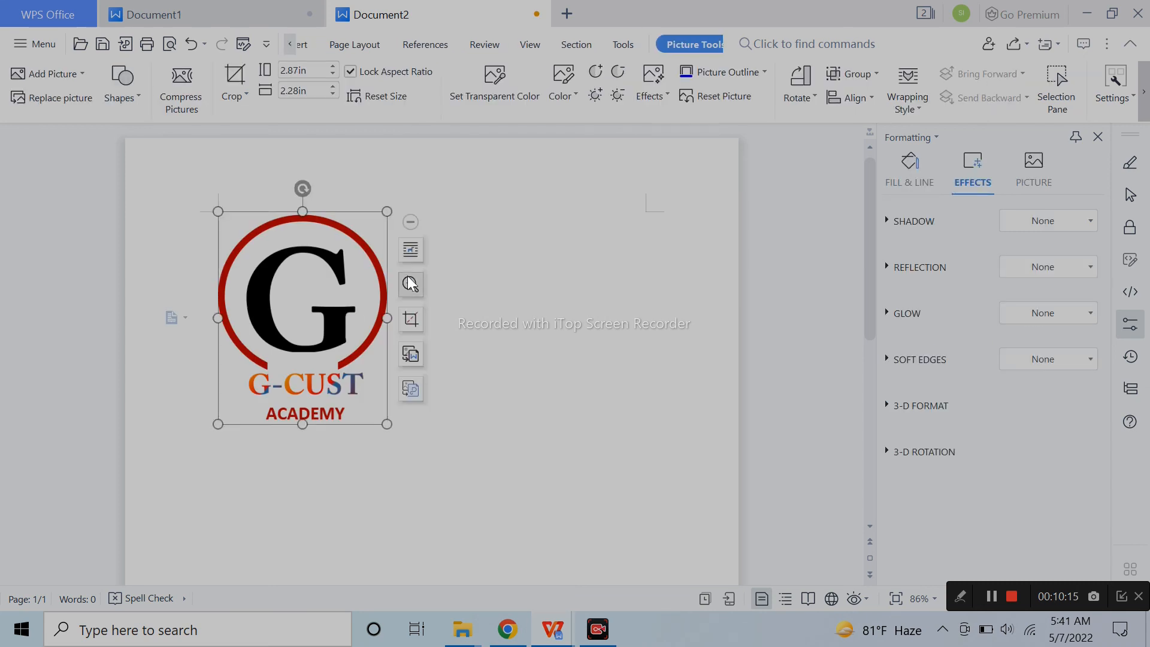
# Shrink the logo picture to 1.75 in high by 1.39 in wide and move it to the upper middle of the page
pyautogui.moveTo(386, 424); pyautogui.dragTo(321, 341)
pyautogui.moveTo(298, 217); pyautogui.dragTo(532, 209)
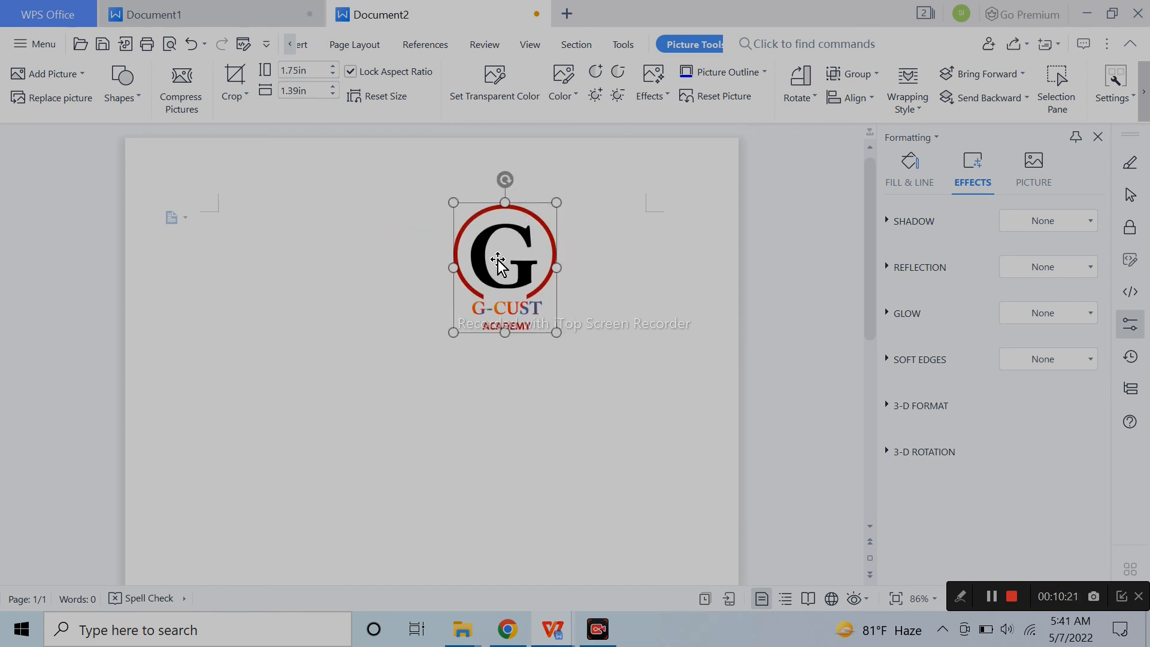
pyautogui.moveTo(497, 264); pyautogui.dragTo(380, 273)
pyautogui.click(634, 444)
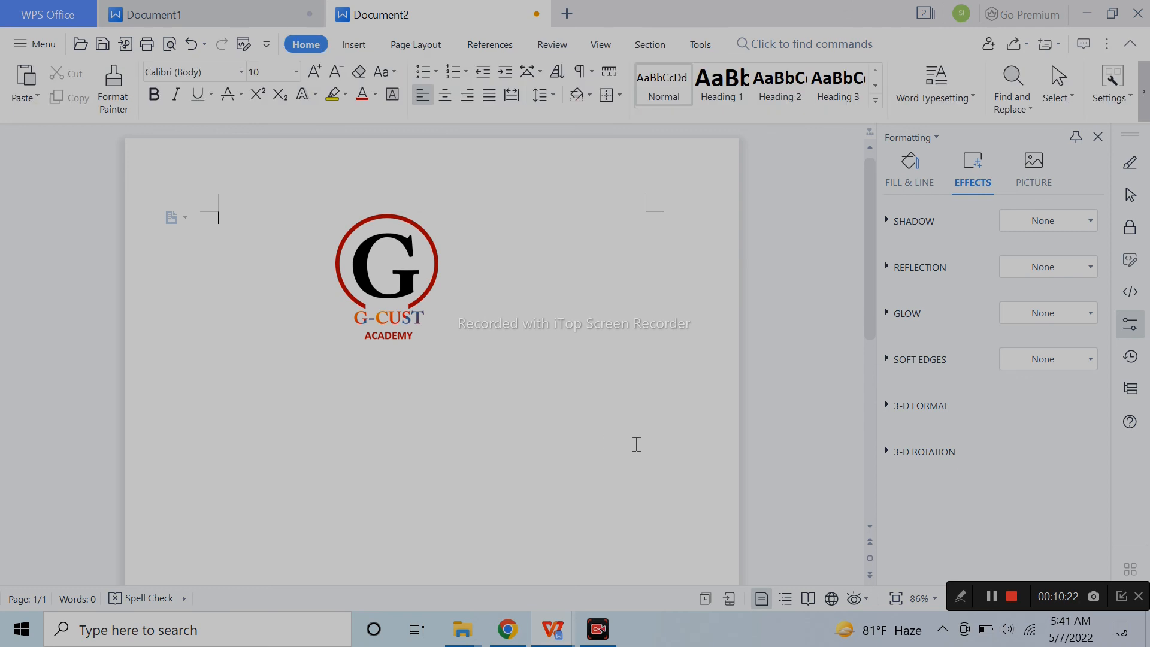
# Enlarge the logo picture proportionally to about three times its size, extending it to the page's right margin
pyautogui.click(385, 298)
pyautogui.moveTo(439, 345); pyautogui.dragTo(662, 513)
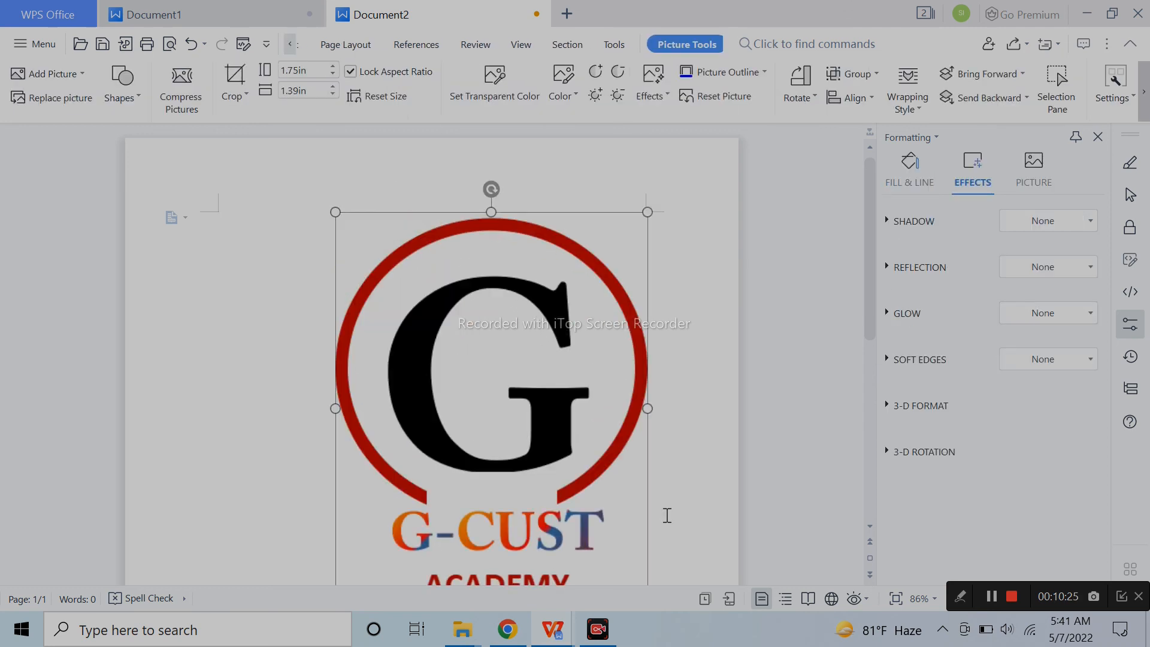
pyautogui.click(718, 431)
# Examine the enlarged logo at different zoom levels, checking the circle, the letter G and both text lines
pyautogui.scroll(-3, 744, 424)
pyautogui.scroll(3, 745, 424)
pyautogui.keyDown('ctrl'); pyautogui.scroll(-1, 691, 434); pyautogui.keyUp('ctrl')
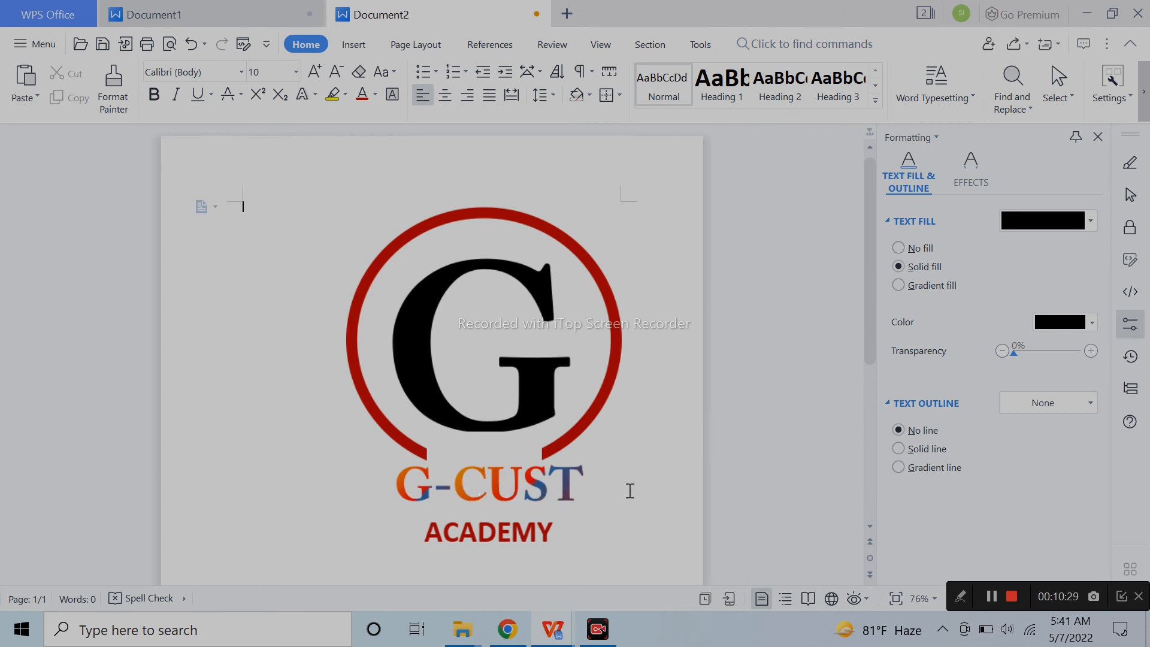
pyautogui.scroll(-1, 629, 438)
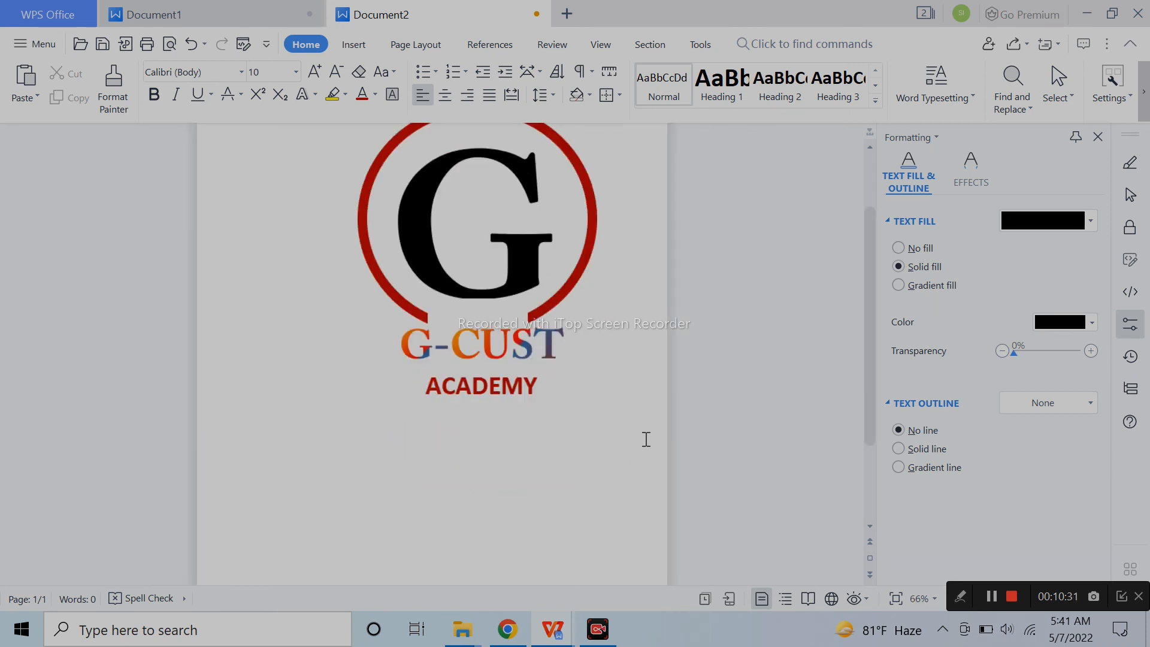
pyautogui.scroll(-3, 628, 441)
pyautogui.scroll(5, 624, 457)
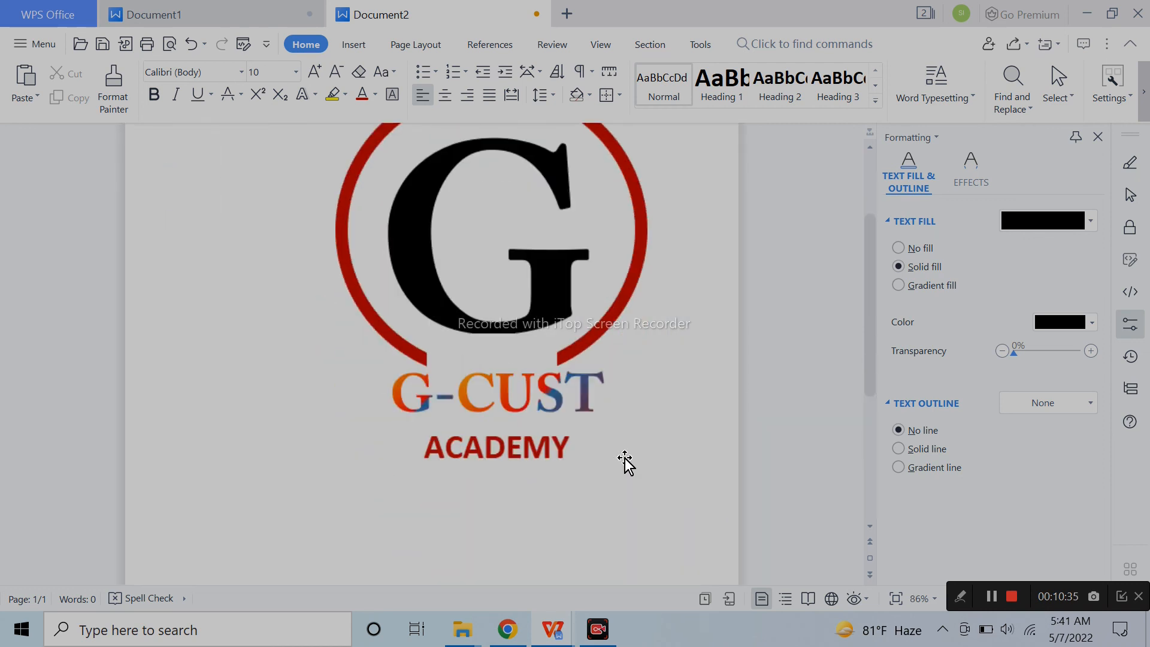
pyautogui.scroll(-1, 596, 453)
pyautogui.click(596, 454)
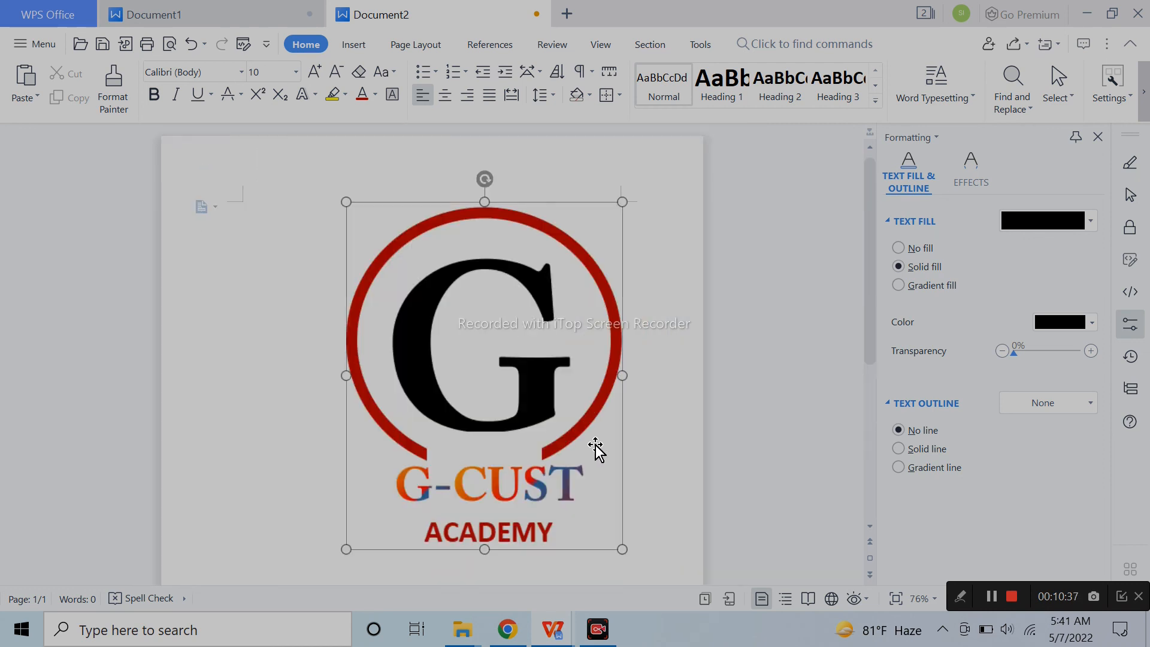
pyautogui.click(663, 427)
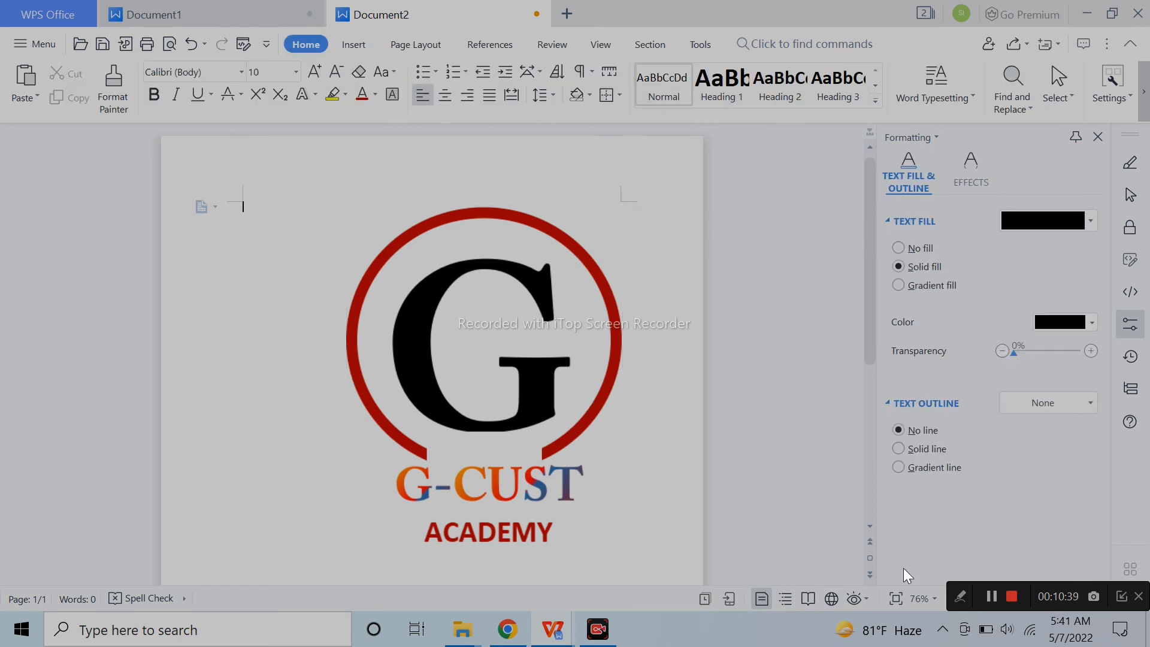